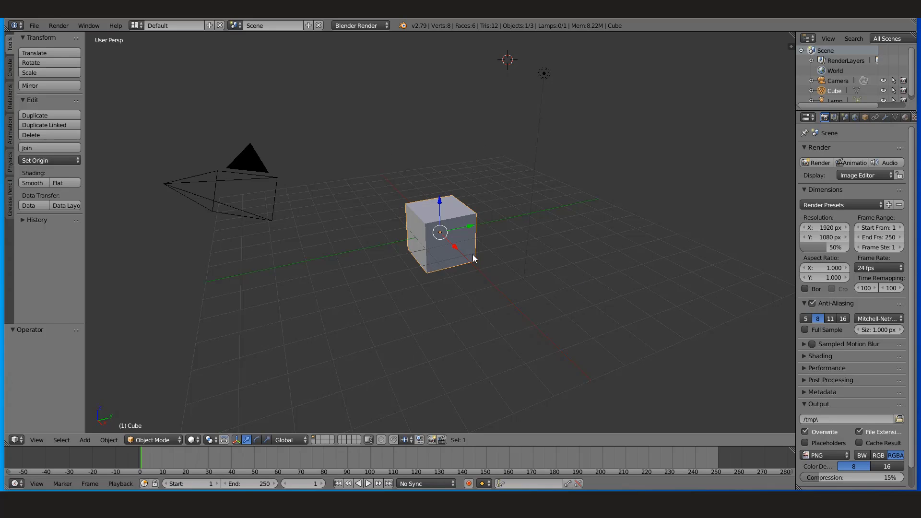
Turn on the Screencast Keys display in the 3D view's properties and hide those properties again.
{"action": "scroll", "coordinate": [474, 254], "scroll_direction": "up", "scroll_amount": 2}
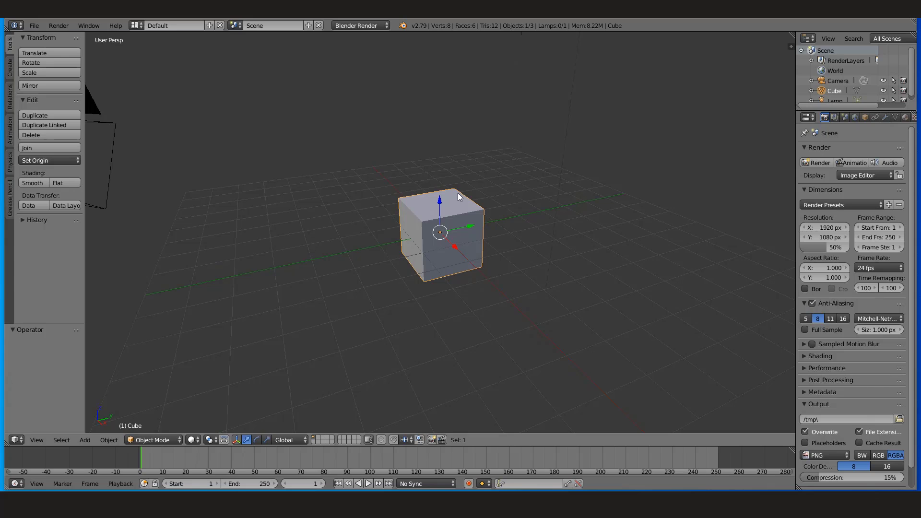
{"action": "key", "text": "n"}
{"action": "scroll", "coordinate": [685, 247], "scroll_direction": "down", "scroll_amount": 7}
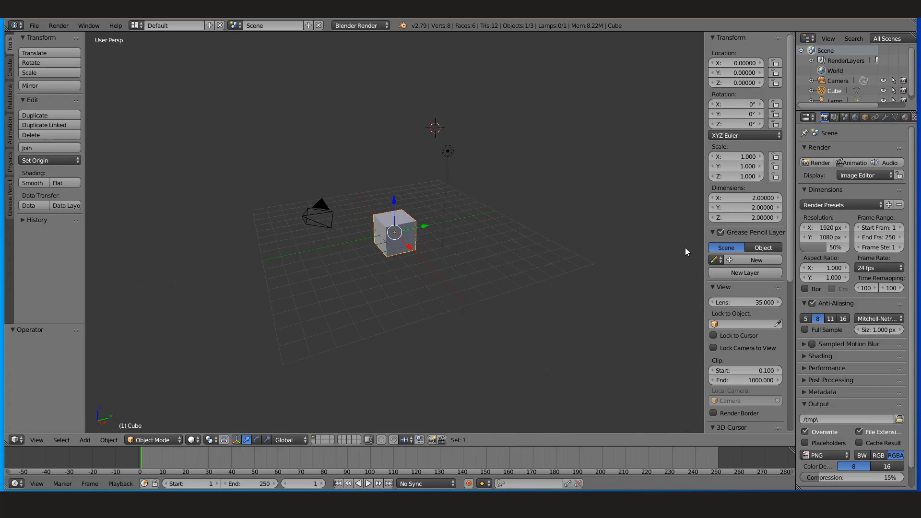
{"action": "scroll", "coordinate": [488, 296], "scroll_direction": "up", "scroll_amount": 8}
{"action": "scroll", "coordinate": [724, 324], "scroll_direction": "down", "scroll_amount": 12}
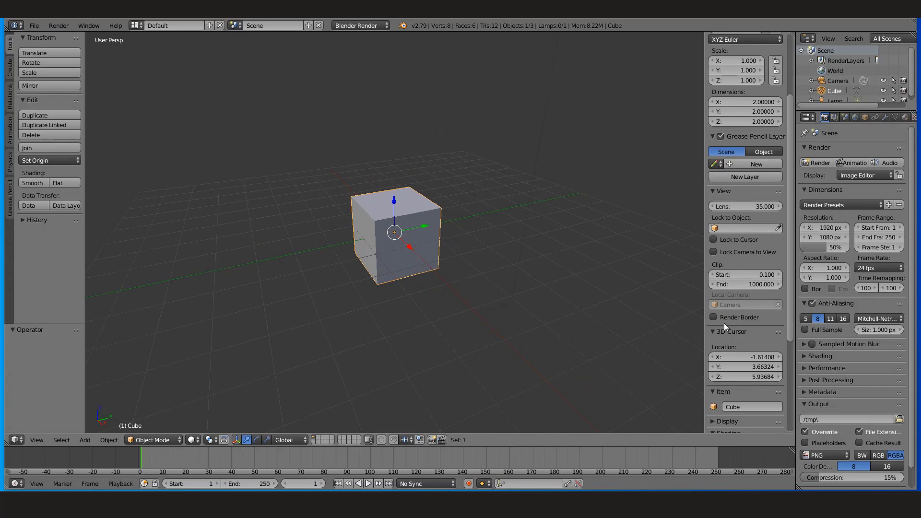
{"action": "left_click", "coordinate": [721, 425]}
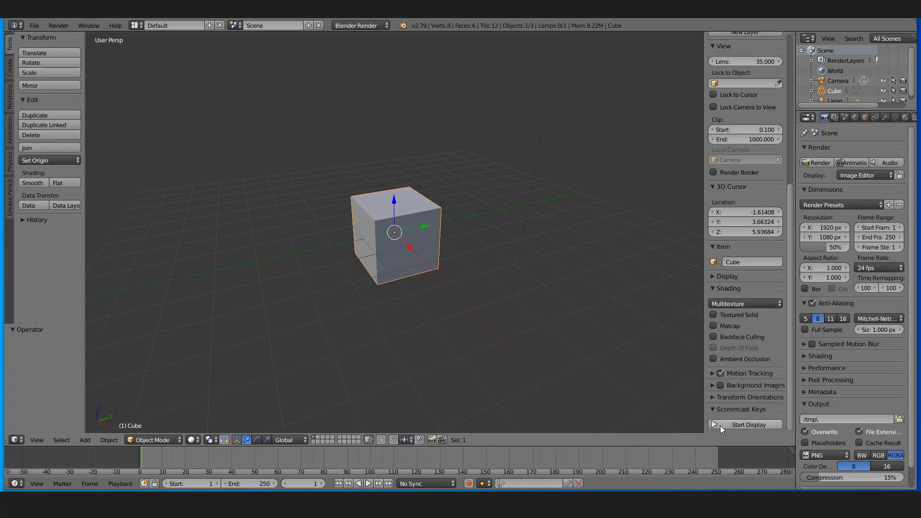
{"action": "left_click", "coordinate": [715, 410]}
{"action": "key", "text": "n"}
{"action": "scroll", "coordinate": [382, 231], "scroll_direction": "up", "scroll_amount": 3}
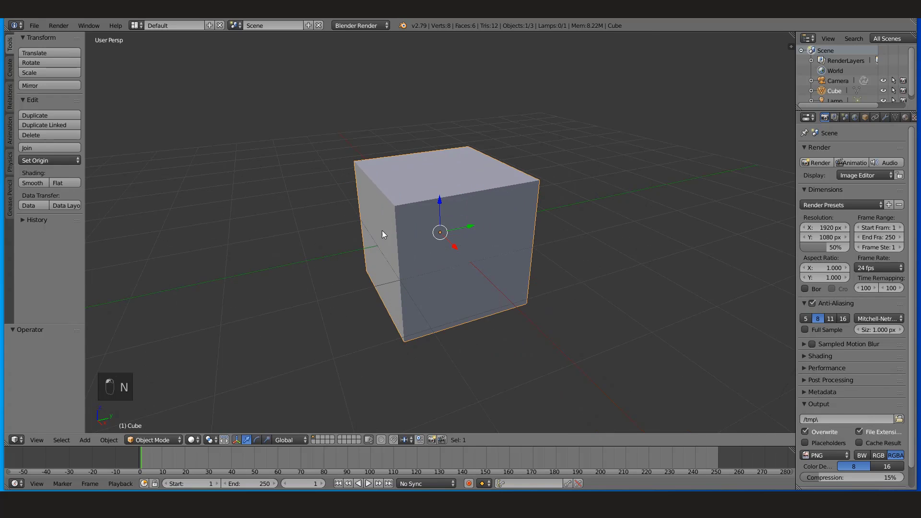
{"action": "scroll", "coordinate": [498, 215], "scroll_direction": "down", "scroll_amount": 2}
{"action": "key", "text": "shift+d"}
{"action": "right_click", "coordinate": [495, 225]}
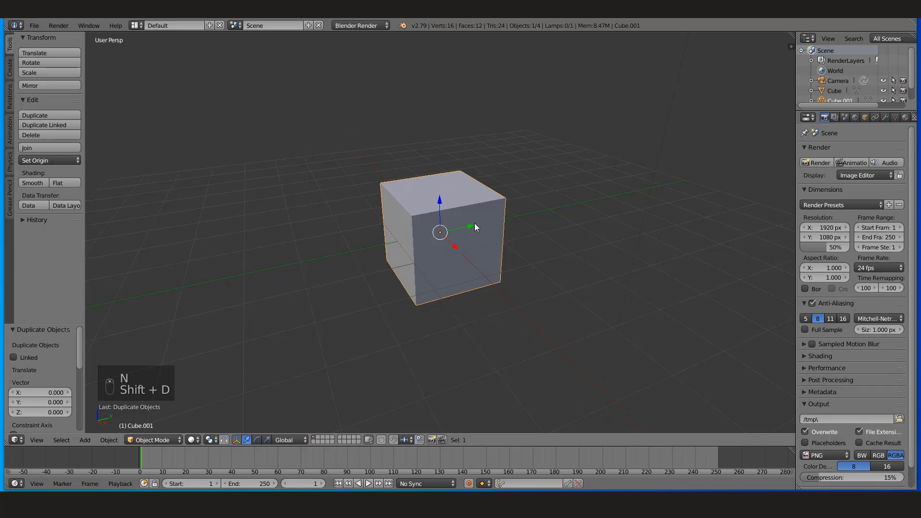
{"action": "left_click_drag", "start_coordinate": [474, 223], "coordinate": [609, 188]}
{"action": "middle_click_drag", "start_coordinate": [609, 189], "coordinate": [574, 236]}
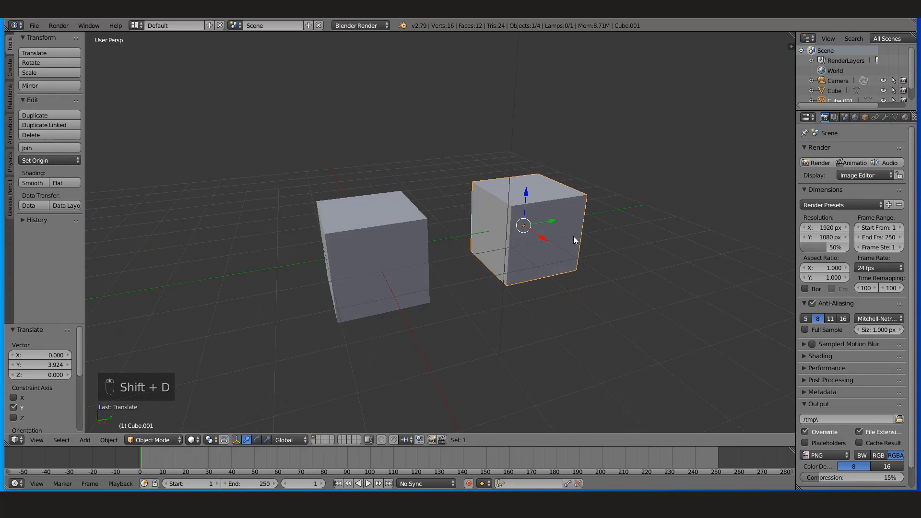
{"action": "key", "text": "x"}
{"action": "left_click", "coordinate": [573, 236]}
Add a UV sphere and move it about -1.91 units along Y toward the cube.
{"action": "key", "text": "shift+a"}
{"action": "mouse_move", "coordinate": [534, 188]}
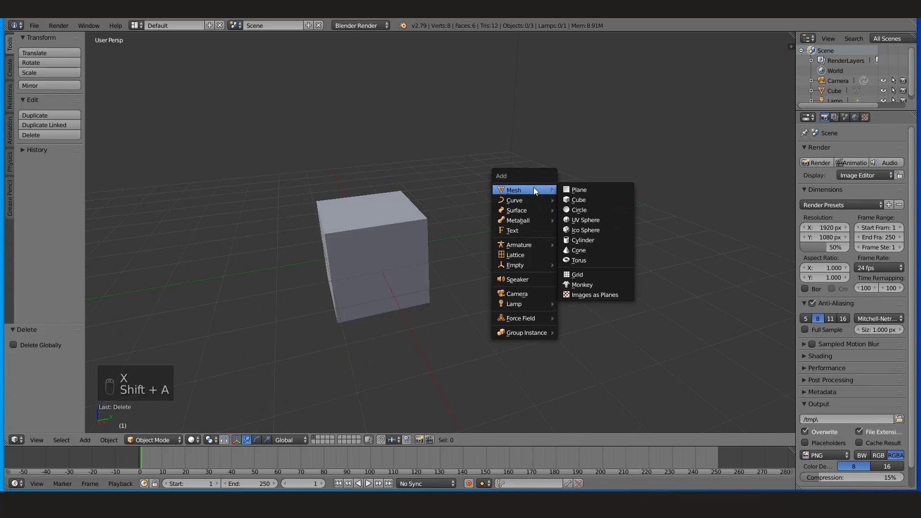
{"action": "left_click", "coordinate": [585, 220]}
{"action": "key", "text": "z"}
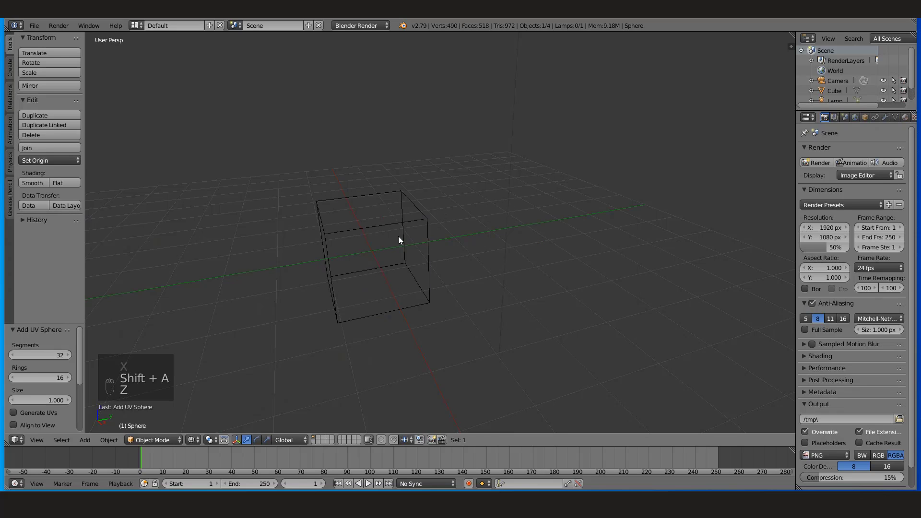
{"action": "scroll", "coordinate": [398, 236], "scroll_direction": "down", "scroll_amount": 3}
{"action": "mouse_move", "coordinate": [480, 48]}
{"action": "left_mouse_down"}
{"action": "mouse_move", "coordinate": [505, 212]}
{"action": "mouse_move", "coordinate": [457, 214]}
{"action": "left_mouse_up"}
{"action": "left_click", "coordinate": [499, 225]}
{"action": "scroll", "coordinate": [471, 252], "scroll_direction": "up", "scroll_amount": 5}
{"action": "key", "text": "z"}
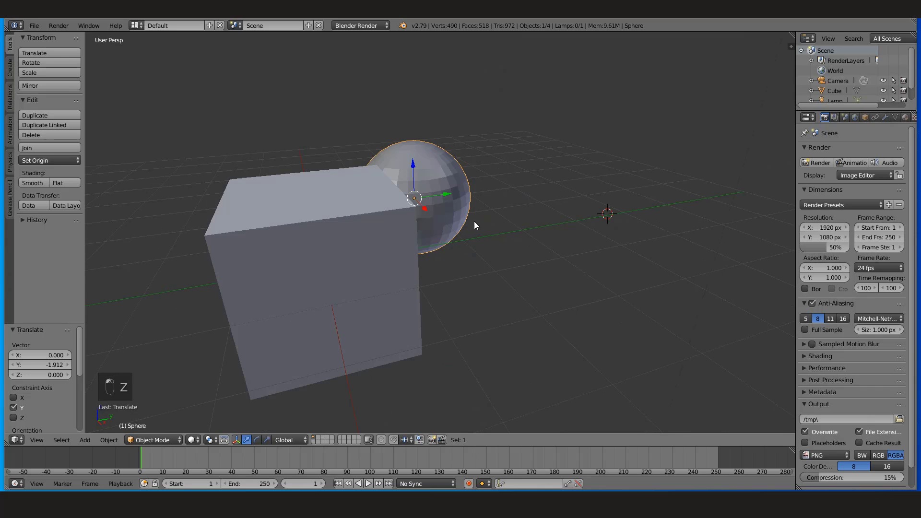
Scale the sphere by about 1.54 and move it about 1.24 units along X so it overlaps the cube's corner.
{"action": "key", "text": "s"}
{"action": "left_click", "coordinate": [489, 246]}
{"action": "middle_click_drag", "start_coordinate": [476, 231], "coordinate": [460, 203]}
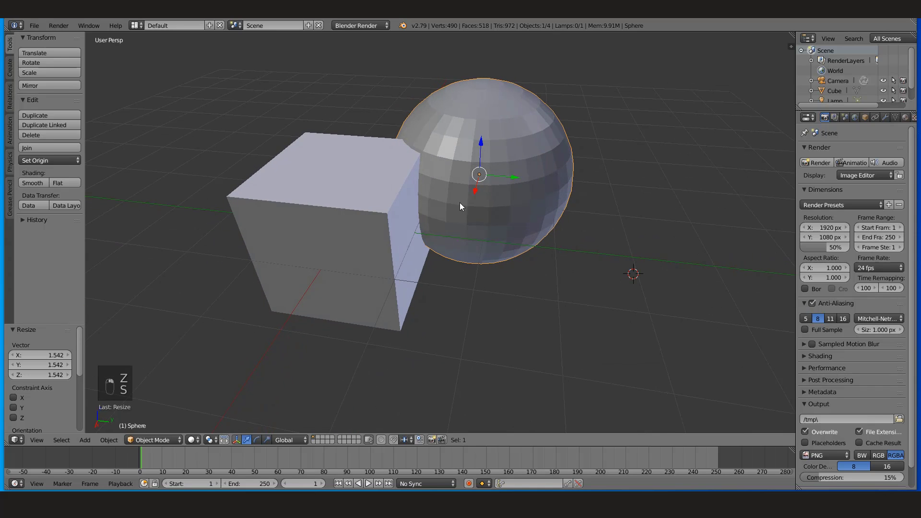
{"action": "left_click_drag", "start_coordinate": [476, 191], "coordinate": [456, 225]}
{"action": "middle_click_drag", "start_coordinate": [456, 225], "coordinate": [496, 211]}
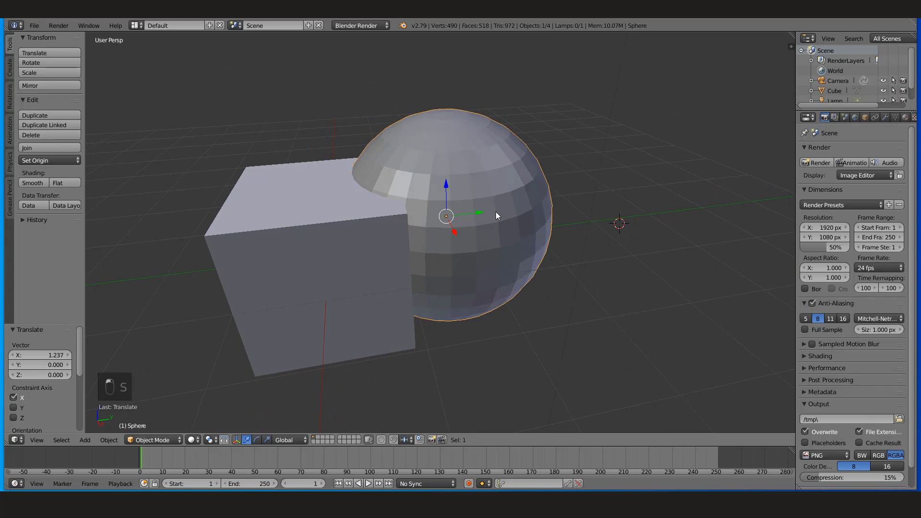
Add a Boolean modifier to the cube.
{"action": "right_click", "coordinate": [337, 241]}
{"action": "middle_click_drag", "start_coordinate": [283, 258], "coordinate": [477, 213]}
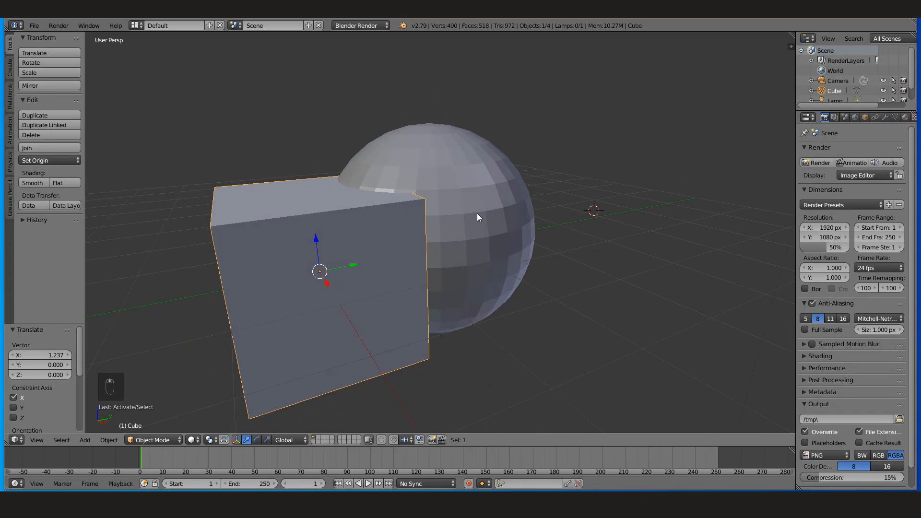
{"action": "left_click", "coordinate": [885, 117]}
{"action": "left_click", "coordinate": [862, 150]}
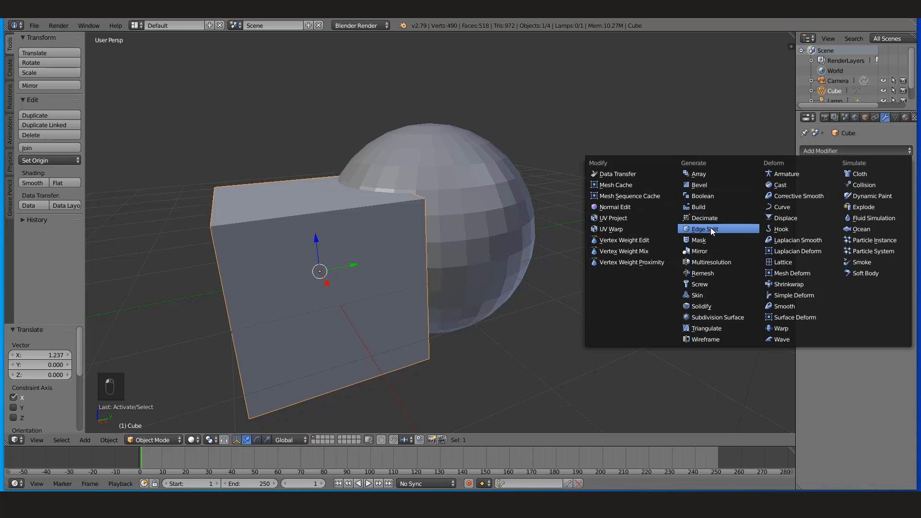
{"action": "left_click", "coordinate": [703, 196]}
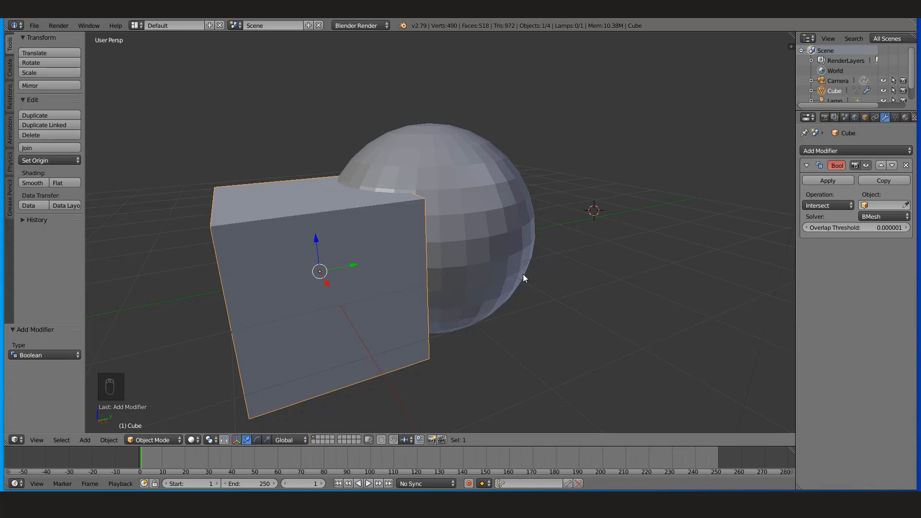
Set the sphere as the Boolean modifier's object and show the scene in wireframe.
{"action": "middle_click_drag", "start_coordinate": [523, 275], "coordinate": [467, 269]}
{"action": "left_click", "coordinate": [906, 205]}
{"action": "left_click", "coordinate": [510, 140]}
{"action": "key", "text": "z"}
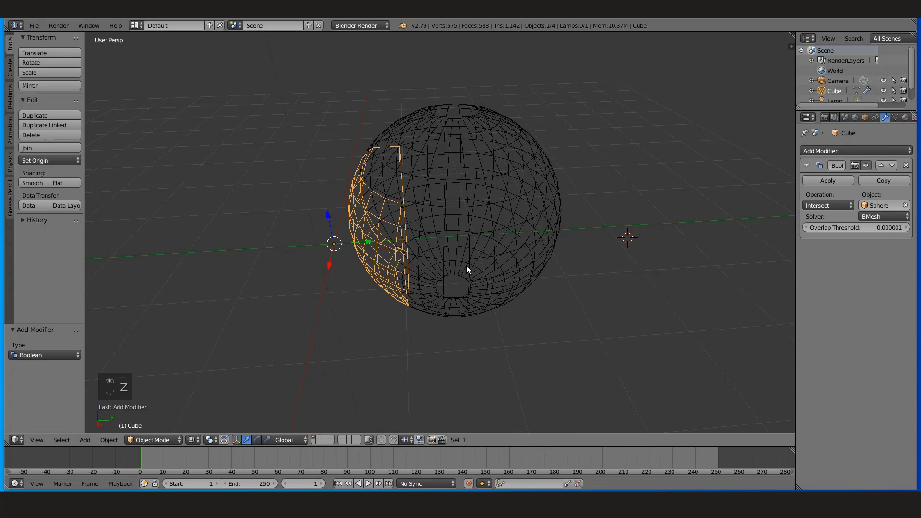
Compare the cube with its Boolean modifier hidden and shown, and examine the intersection and the sphere from several angles.
{"action": "left_click", "coordinate": [867, 165]}
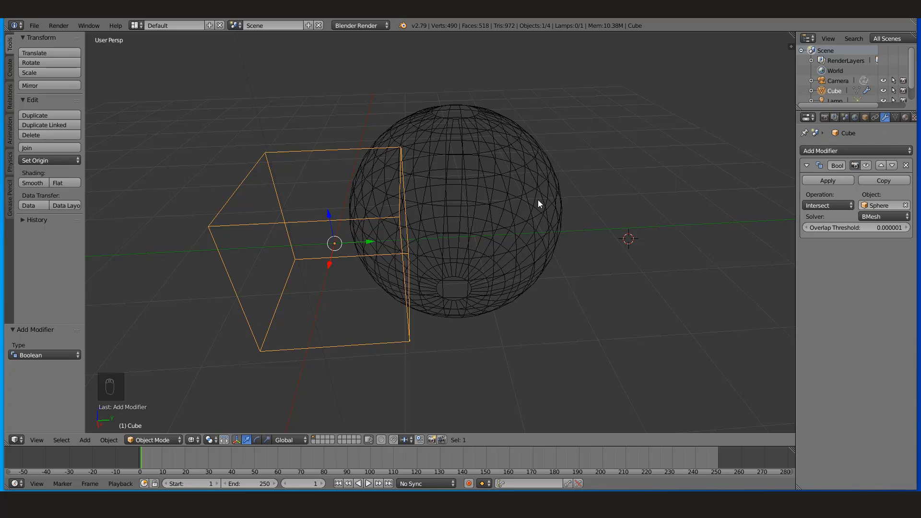
{"action": "left_click", "coordinate": [865, 165]}
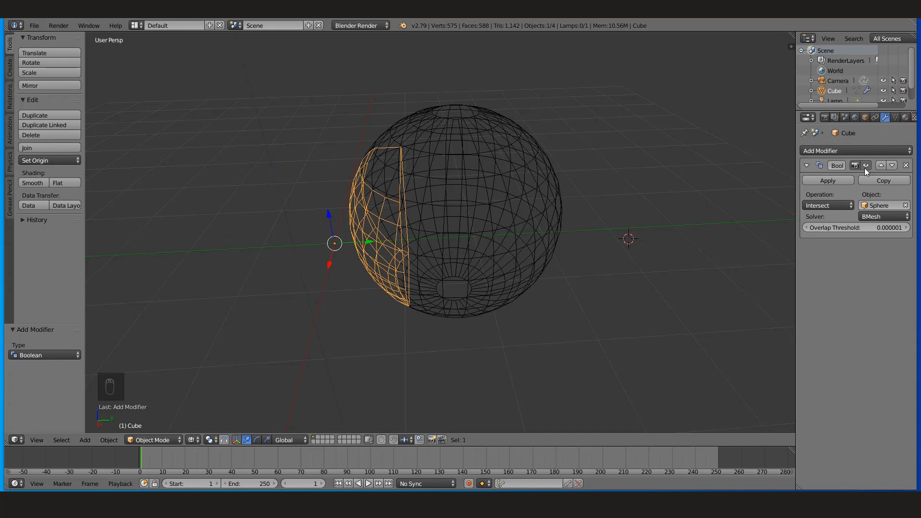
{"action": "middle_click_drag", "start_coordinate": [470, 235], "coordinate": [280, 195]}
{"action": "middle_click_drag", "start_coordinate": [441, 227], "coordinate": [445, 197]}
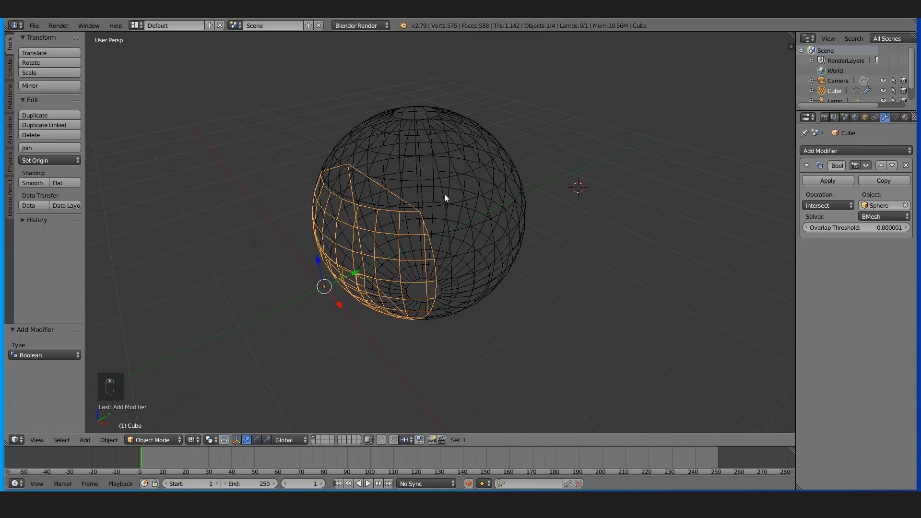
{"action": "middle_click_drag", "start_coordinate": [430, 261], "coordinate": [412, 288]}
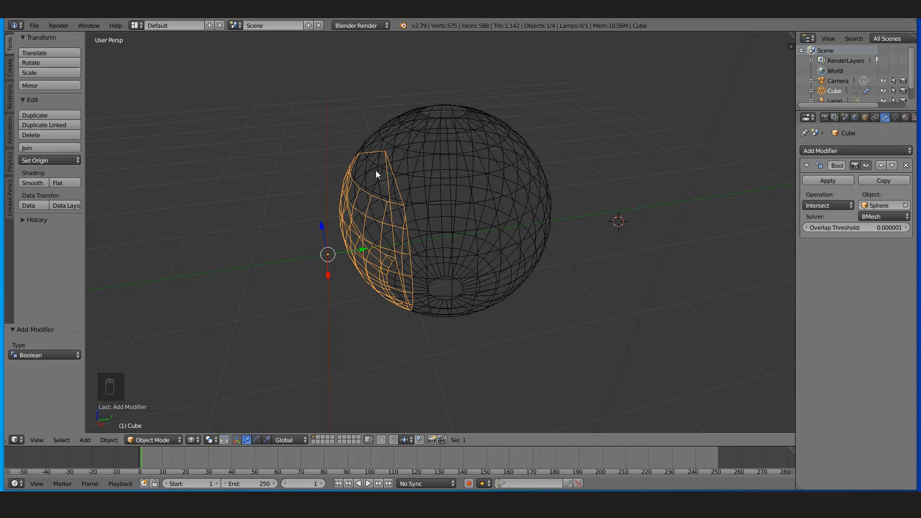
{"action": "middle_click_drag", "start_coordinate": [330, 275], "coordinate": [451, 244]}
{"action": "middle_click_drag", "start_coordinate": [385, 226], "coordinate": [401, 217]}
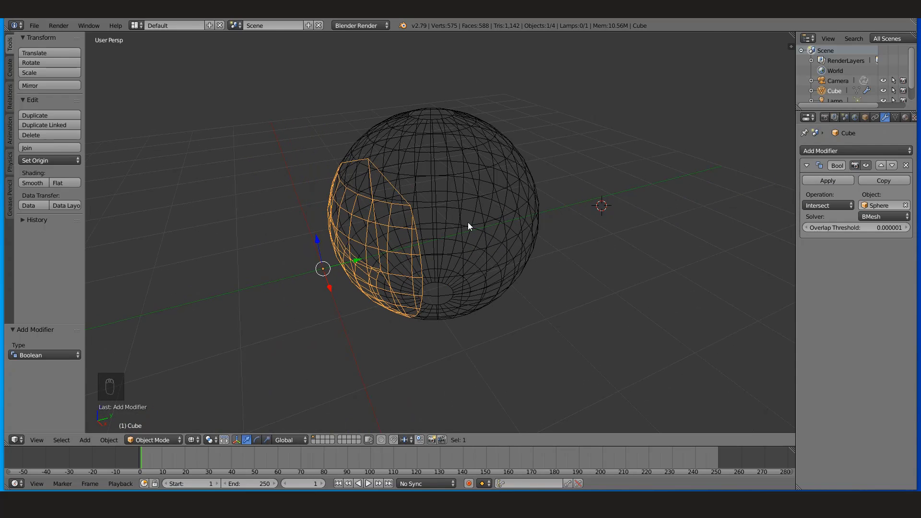
{"action": "right_click", "coordinate": [495, 151]}
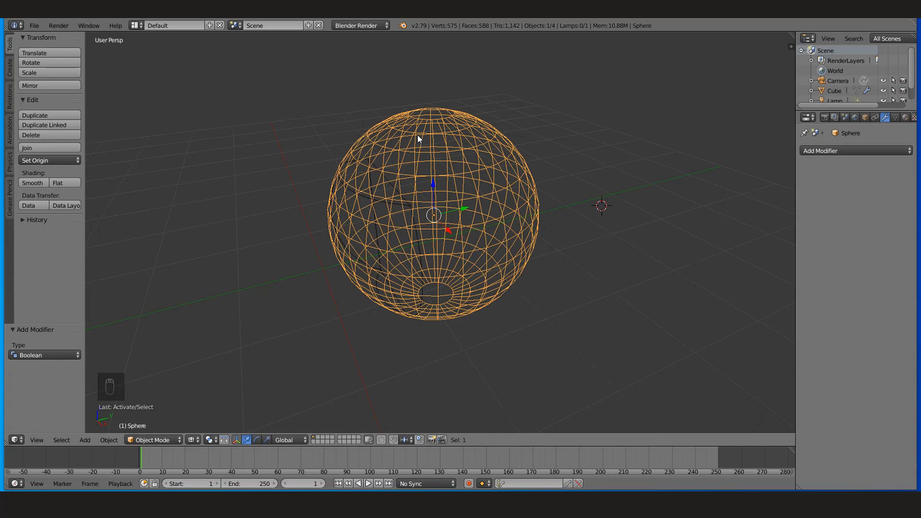
{"action": "right_click", "coordinate": [440, 199]}
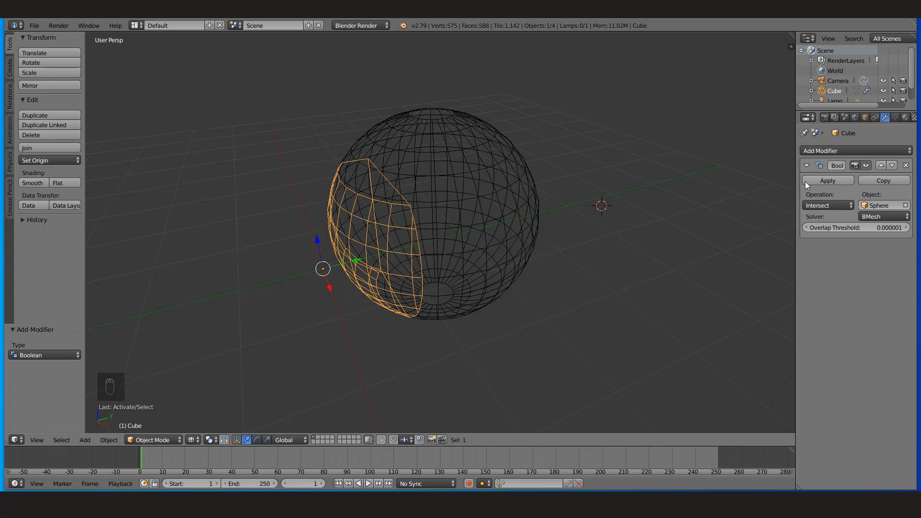
Apply the cube's Intersect Boolean modifier and try moving the sphere and the intersected piece.
{"action": "left_click", "coordinate": [819, 180]}
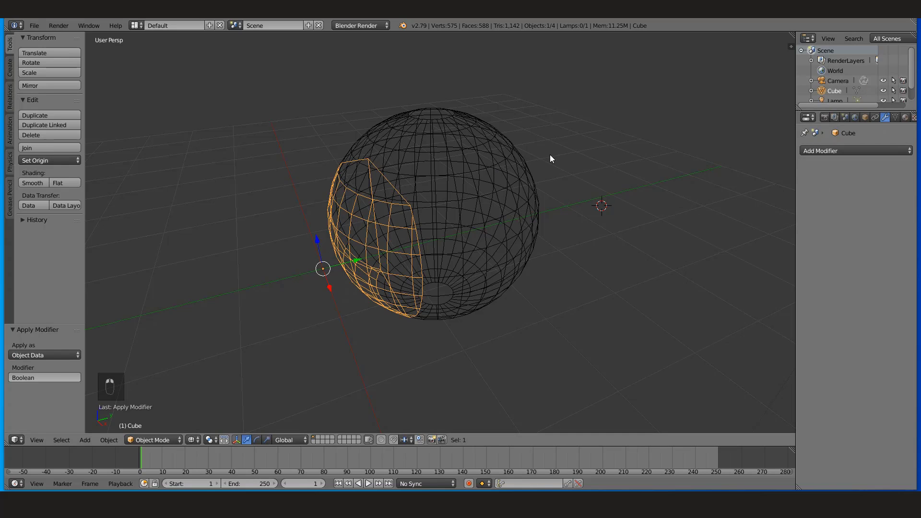
{"action": "right_click", "coordinate": [518, 261]}
{"action": "key", "text": "g"}
{"action": "right_click", "coordinate": [433, 233]}
{"action": "right_click", "coordinate": [412, 205]}
{"action": "key", "text": "g"}
{"action": "right_click", "coordinate": [384, 253]}
{"action": "right_click", "coordinate": [423, 249]}
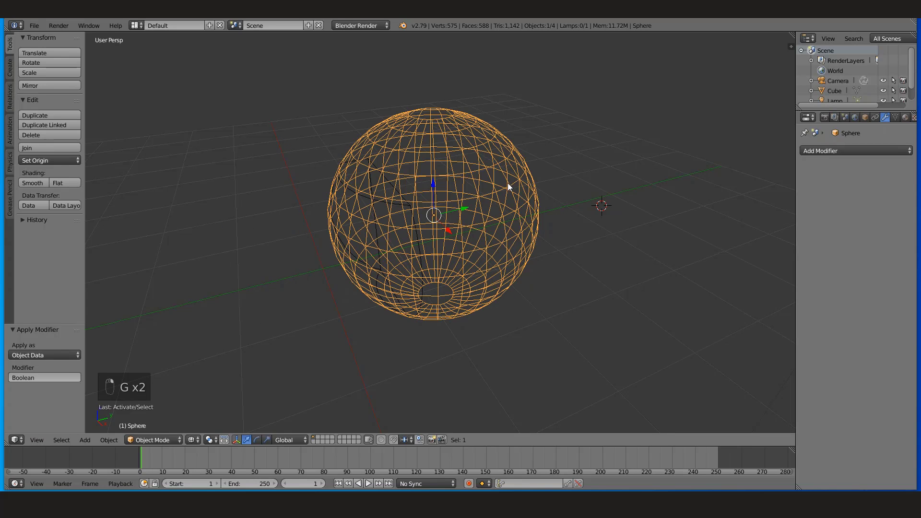
Undo the selections and the applied Boolean modifier on the cube.
{"action": "key", "text": "ctrl+z"}
{"action": "key", "text": "ctrl+z"}
{"action": "key", "text": "ctrl+z"}
{"action": "key", "text": "ctrl+z"}
{"action": "key", "text": "ctrl+z"}
{"action": "key", "text": "ctrl+z"}
{"action": "key", "text": "ctrl+z"}
{"action": "key", "text": "ctrl+z"}
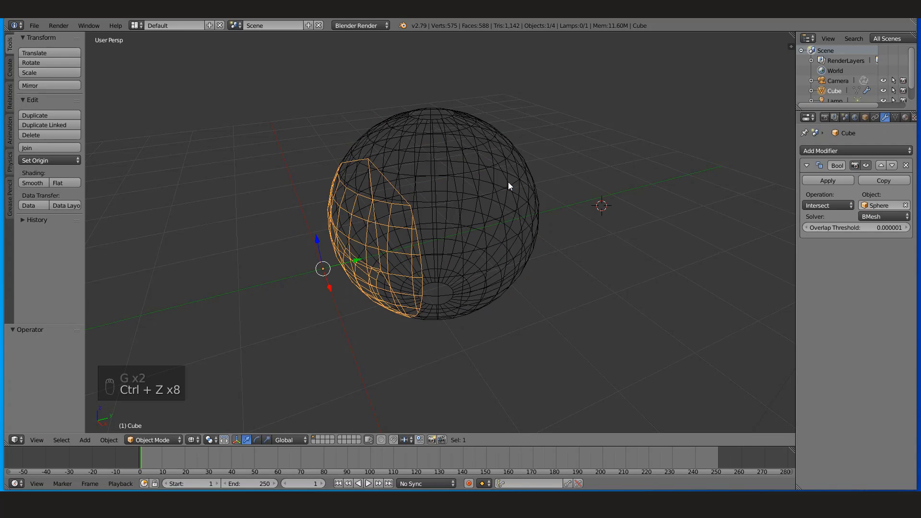
{"action": "key", "text": "ctrl+z"}
{"action": "key", "text": "ctrl+z"}
Apply the Intersect Boolean modifier once more and undo back to before its object was assigned.
{"action": "left_click", "coordinate": [816, 180]}
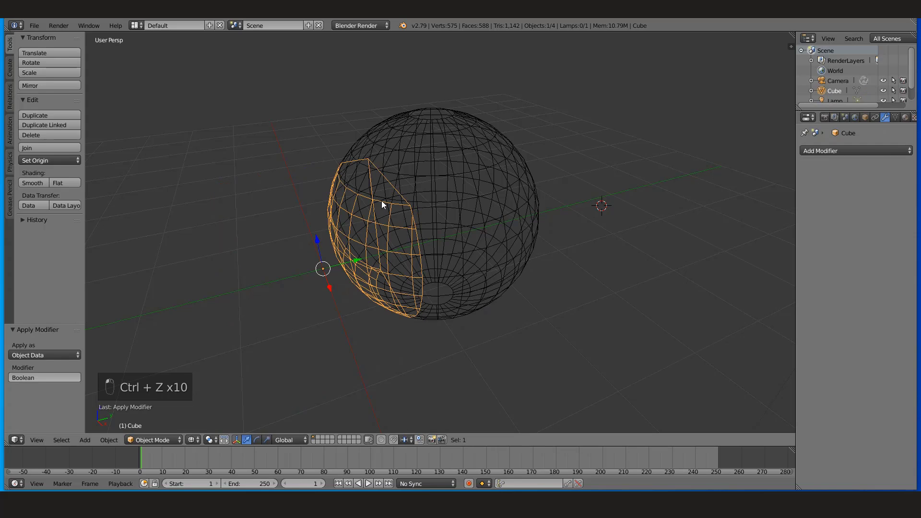
{"action": "key", "text": "ctrl+z"}
{"action": "key", "text": "ctrl+z"}
{"action": "key", "text": "ctrl+z"}
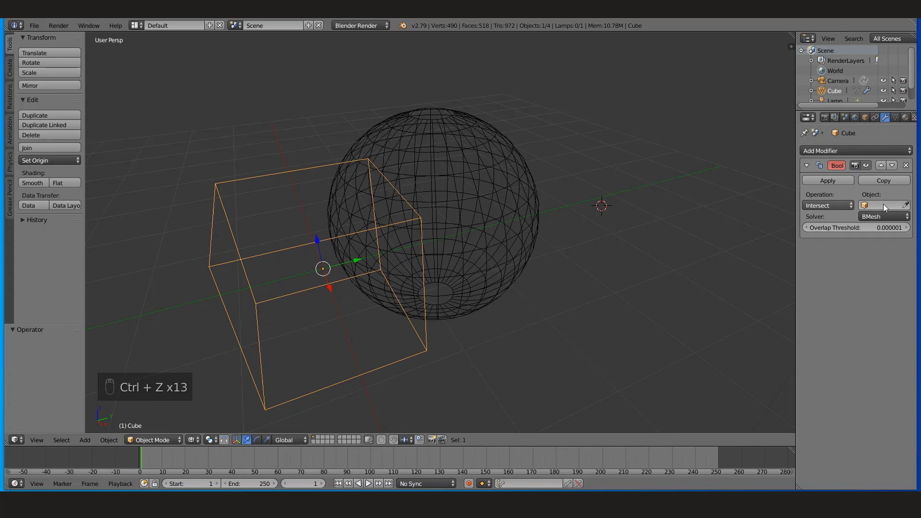
Assign the sphere as the Boolean modifier's object again and set the operation to Difference.
{"action": "left_click", "coordinate": [906, 205]}
{"action": "left_click", "coordinate": [470, 168]}
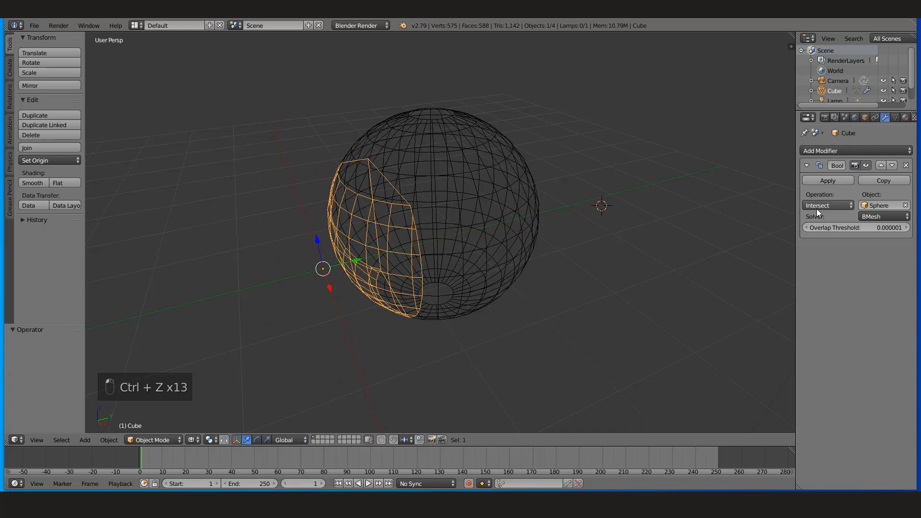
{"action": "left_click", "coordinate": [845, 206]}
{"action": "left_click", "coordinate": [839, 171]}
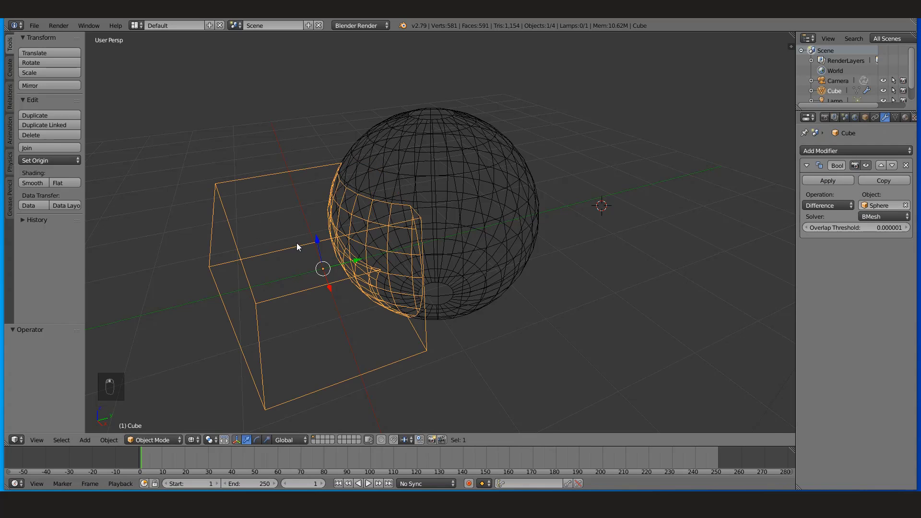
Inspect the Difference cut in solid and wireframe shading and try moving the cube against the sphere.
{"action": "middle_click_drag", "start_coordinate": [297, 247], "coordinate": [290, 243]}
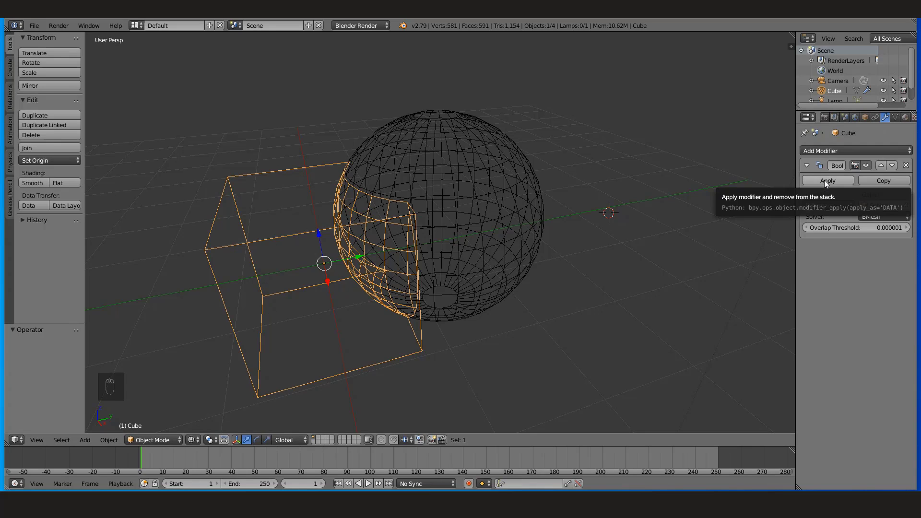
{"action": "key", "text": "z"}
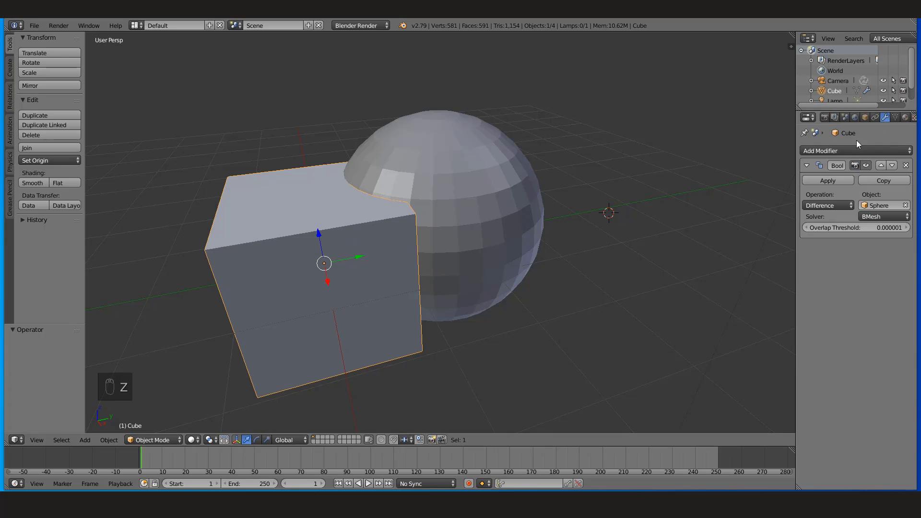
{"action": "key", "text": "z"}
{"action": "middle_click_drag", "start_coordinate": [400, 232], "coordinate": [386, 235]}
{"action": "key", "text": "g"}
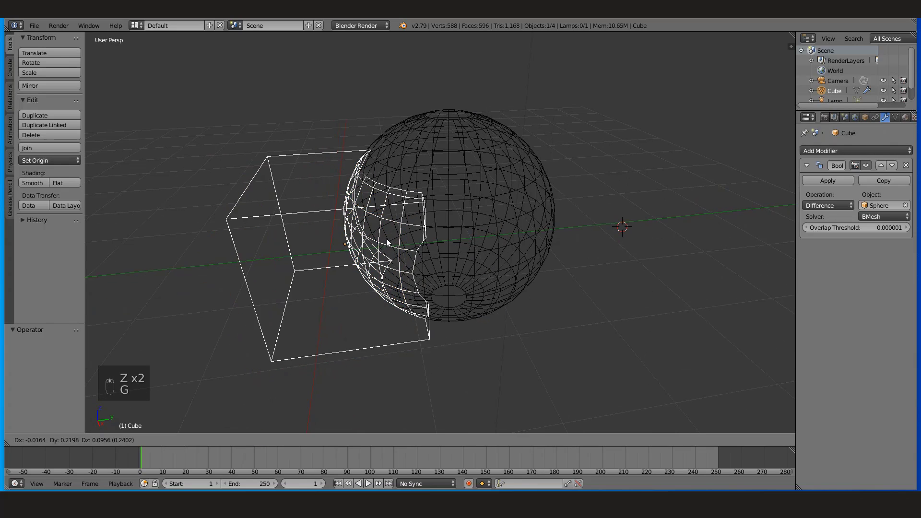
{"action": "left_click", "coordinate": [376, 232]}
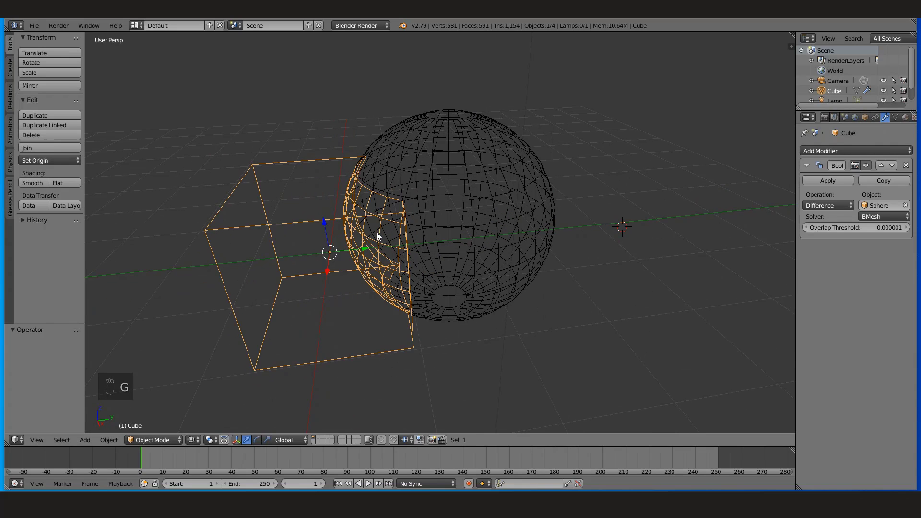
{"action": "middle_click_drag", "start_coordinate": [377, 232], "coordinate": [283, 222]}
{"action": "key", "text": "g"}
{"action": "left_click", "coordinate": [407, 276]}
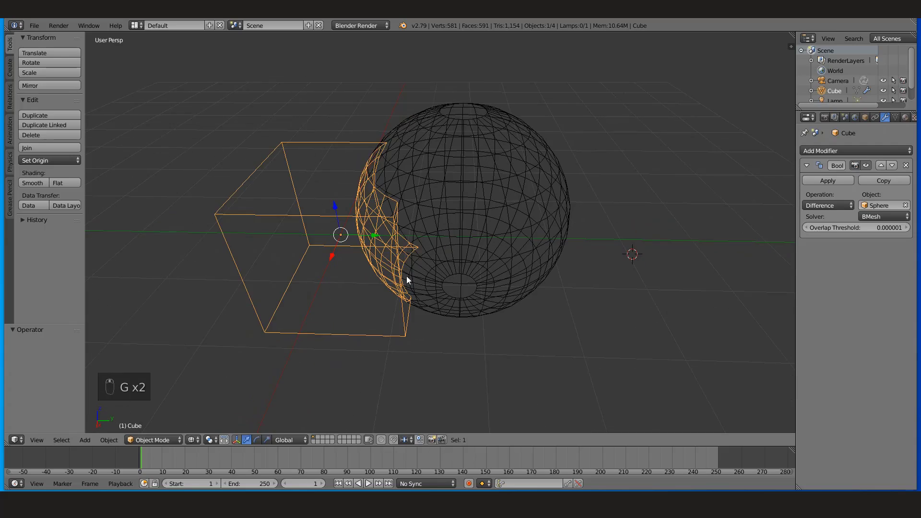
Try the Union operation on the cube's Boolean modifier, apply it and move the resulting mesh away from the sphere.
{"action": "middle_click_drag", "start_coordinate": [407, 275], "coordinate": [503, 290]}
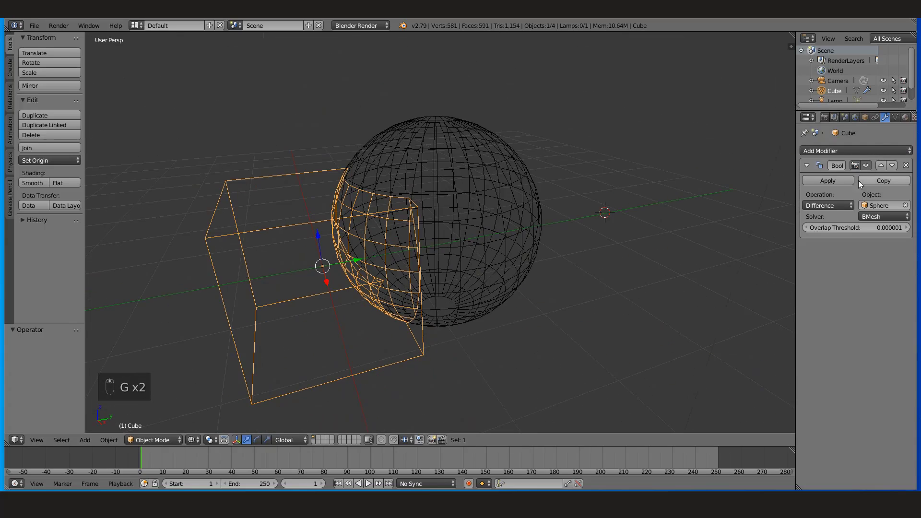
{"action": "middle_click_drag", "start_coordinate": [465, 226], "coordinate": [634, 195]}
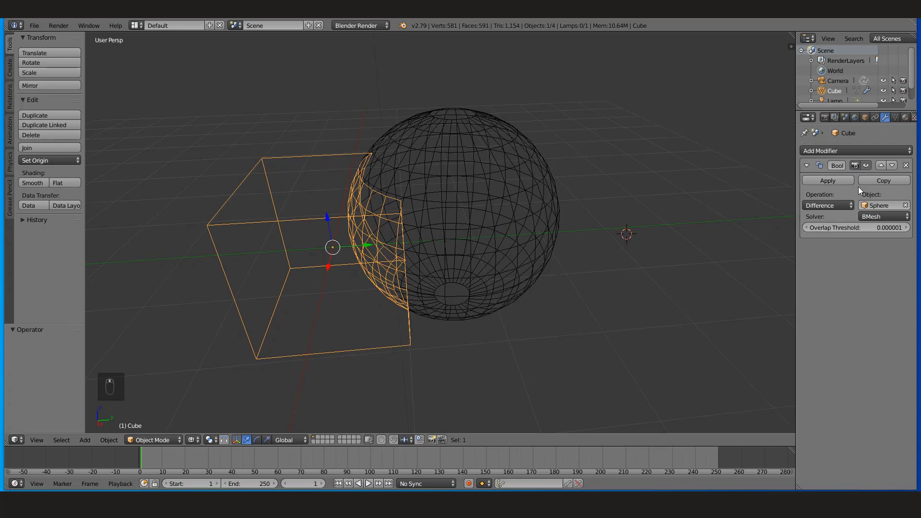
{"action": "left_click", "coordinate": [841, 205]}
{"action": "left_click", "coordinate": [835, 181]}
{"action": "middle_click_drag", "start_coordinate": [345, 212], "coordinate": [491, 189]}
{"action": "left_click", "coordinate": [816, 179]}
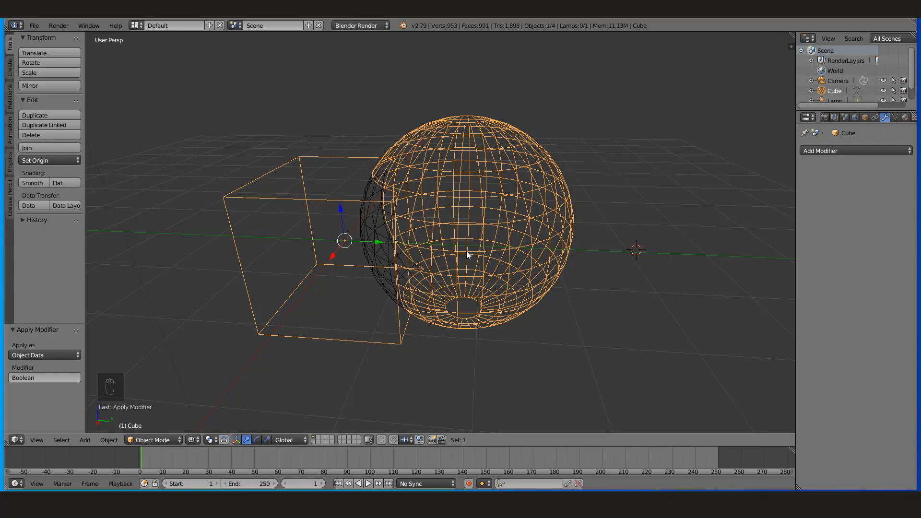
{"action": "key", "text": "g"}
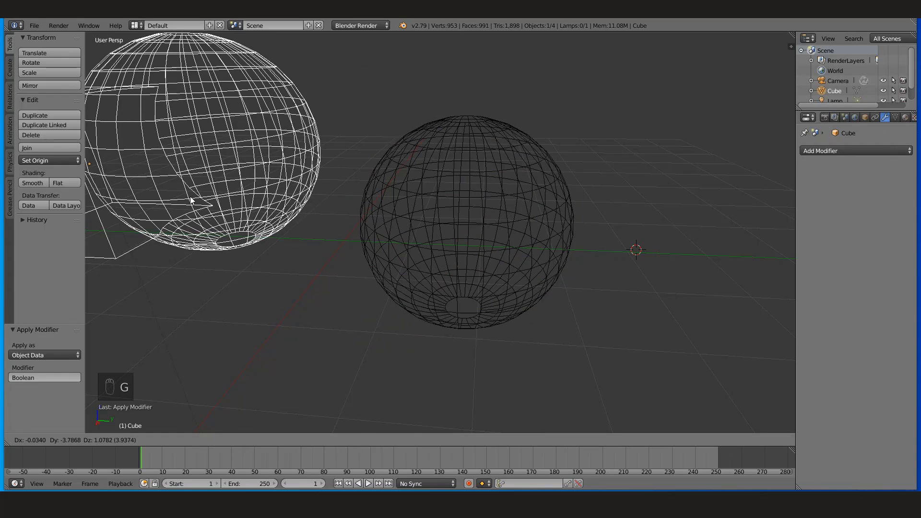
{"action": "left_click", "coordinate": [211, 197]}
Undo the move, the applied modifier and the switch to Union on the cube.
{"action": "key", "text": "ctrl+z"}
{"action": "key", "text": "ctrl+z"}
{"action": "key", "text": "ctrl+z"}
{"action": "key", "text": "ctrl+z"}
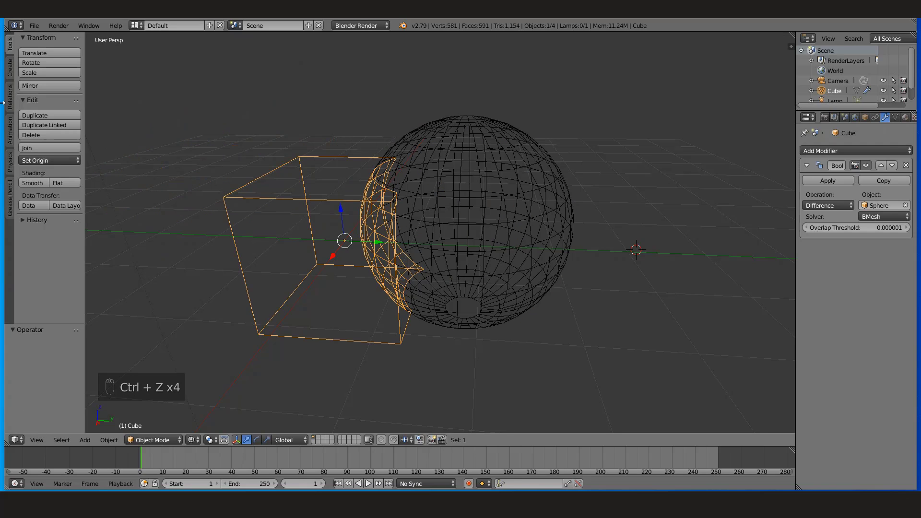
Add a Boolean modifier to the sphere and remove the Boolean modifier from the cube.
{"action": "right_click", "coordinate": [491, 177]}
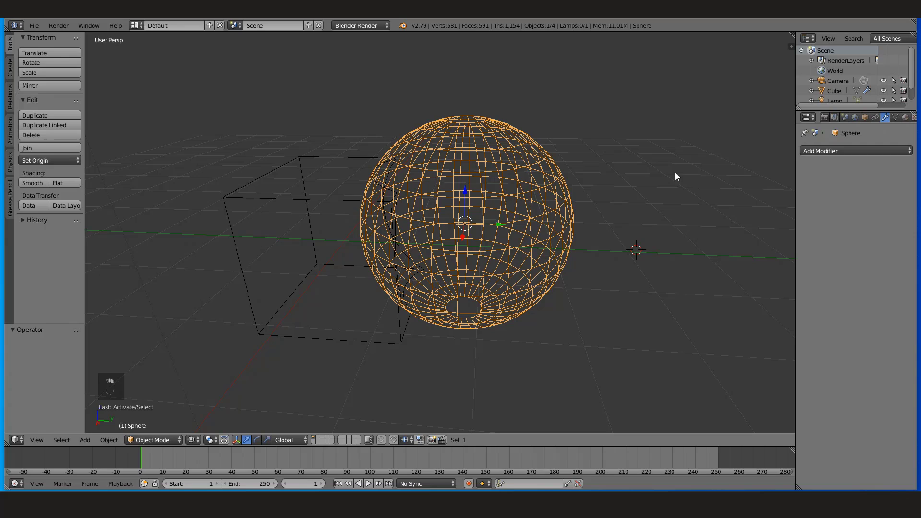
{"action": "left_click", "coordinate": [822, 151]}
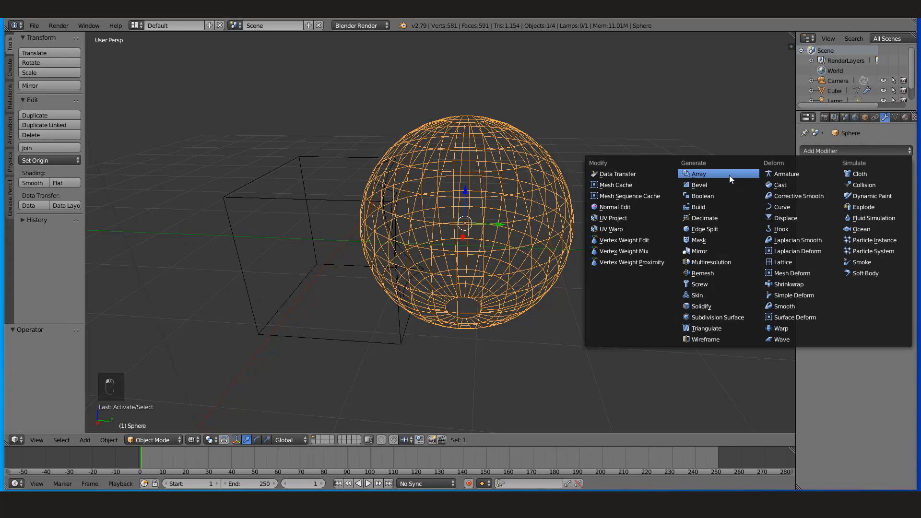
{"action": "left_click", "coordinate": [729, 195]}
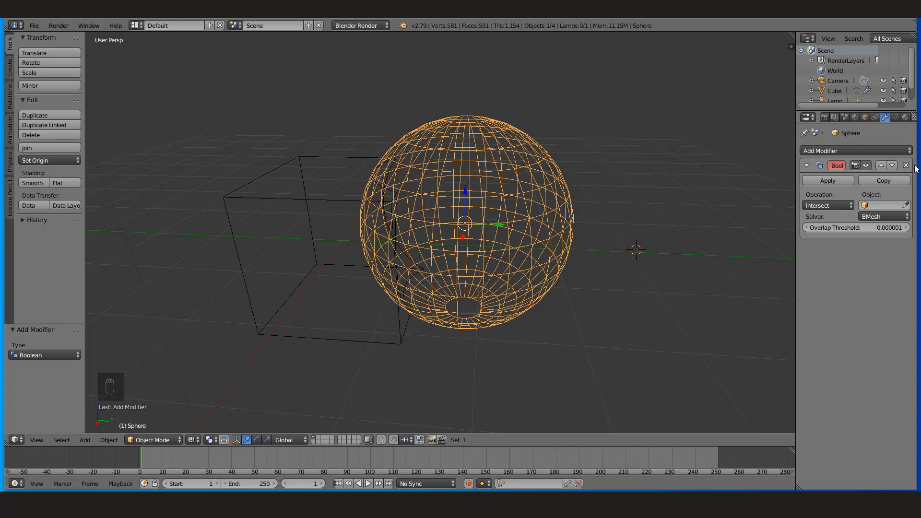
{"action": "right_click", "coordinate": [260, 218]}
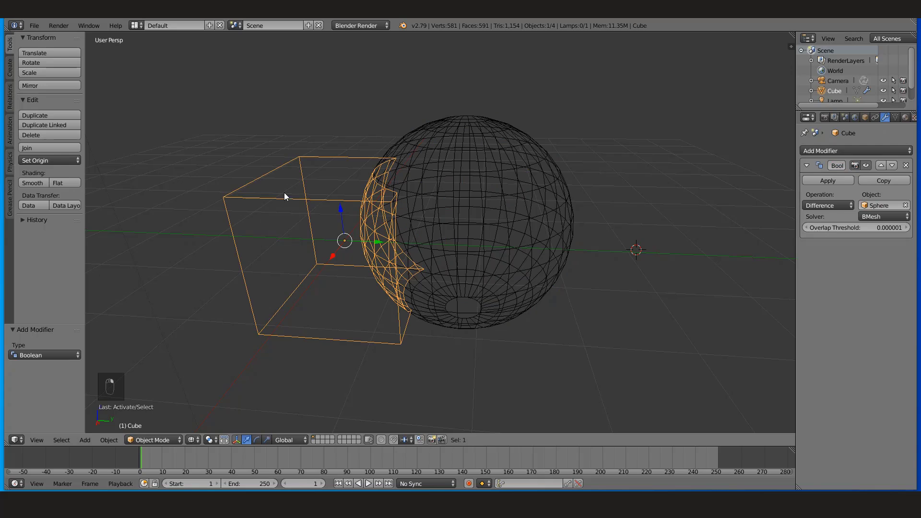
{"action": "left_click", "coordinate": [906, 165]}
Set the sphere's Boolean modifier to Difference with the cube as its object and apply it.
{"action": "right_click", "coordinate": [569, 202]}
{"action": "left_click", "coordinate": [833, 205]}
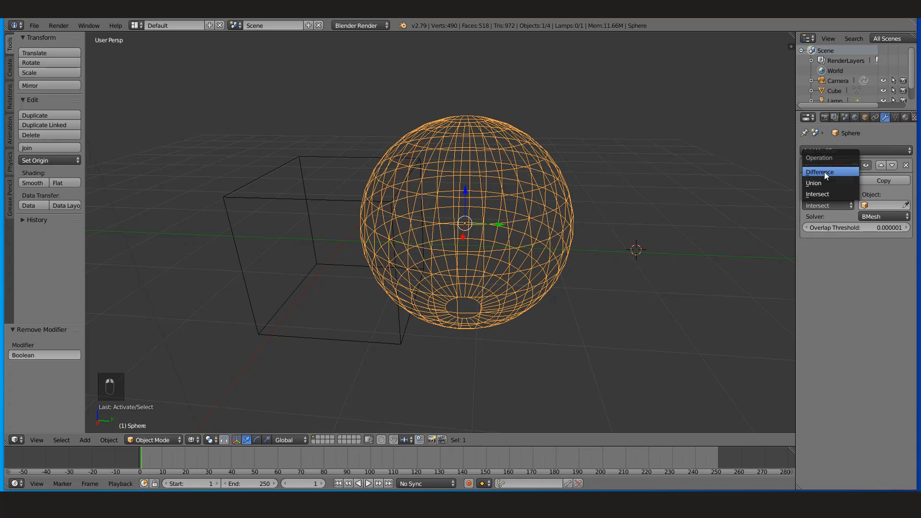
{"action": "left_click", "coordinate": [824, 172]}
{"action": "left_click", "coordinate": [268, 185]}
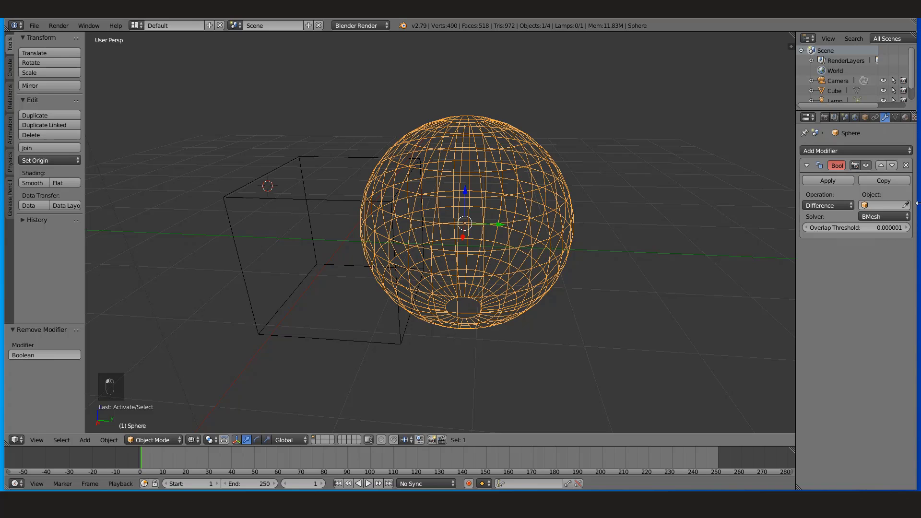
{"action": "left_click", "coordinate": [906, 206]}
{"action": "left_click", "coordinate": [329, 199]}
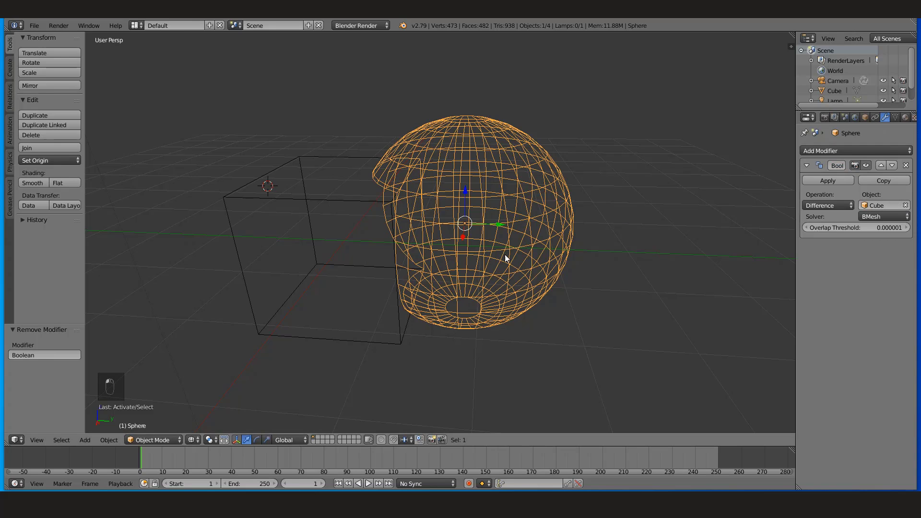
{"action": "middle_click_drag", "start_coordinate": [505, 255], "coordinate": [656, 211]}
{"action": "left_click", "coordinate": [848, 181]}
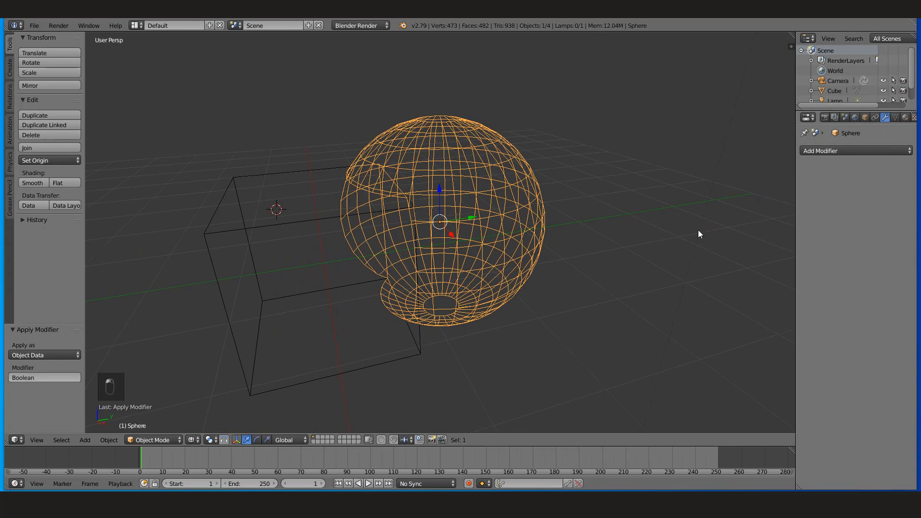
Examine the cut in the sphere by trial moves of the sphere and cube, switch to solid shading and undo the trial changes.
{"action": "right_click", "coordinate": [332, 227]}
{"action": "right_click", "coordinate": [437, 194]}
{"action": "key", "text": "g"}
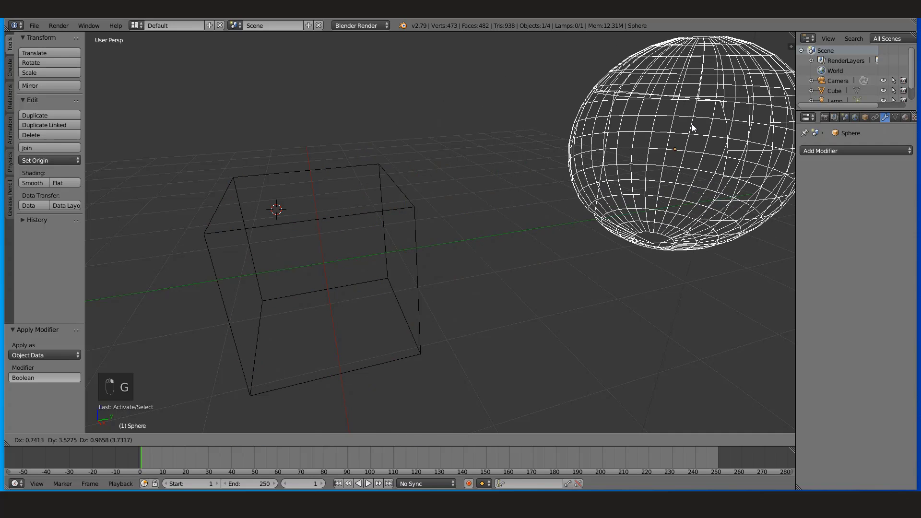
{"action": "right_click", "coordinate": [530, 239]}
{"action": "key", "text": "z"}
{"action": "key", "text": "g"}
{"action": "key", "text": "ctrl+z"}
{"action": "key", "text": "ctrl+z"}
{"action": "key", "text": "ctrl+z"}
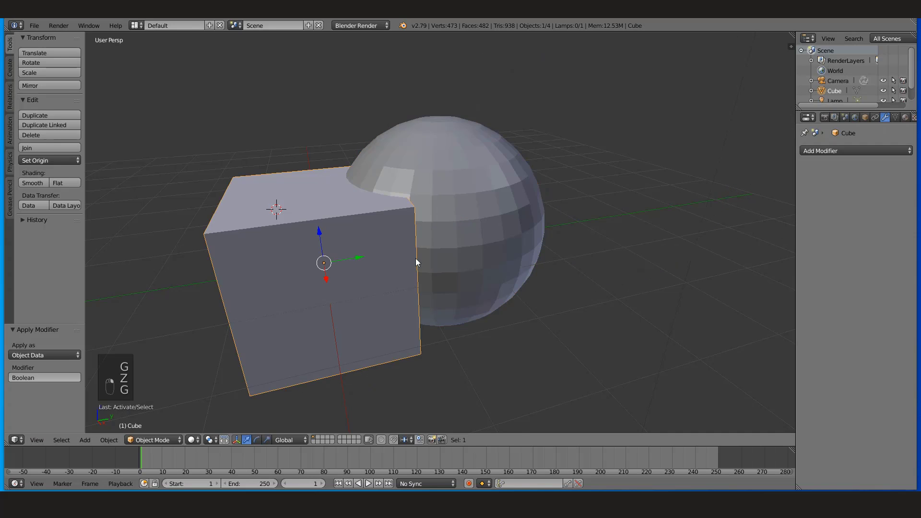
{"action": "key", "text": "ctrl+z"}
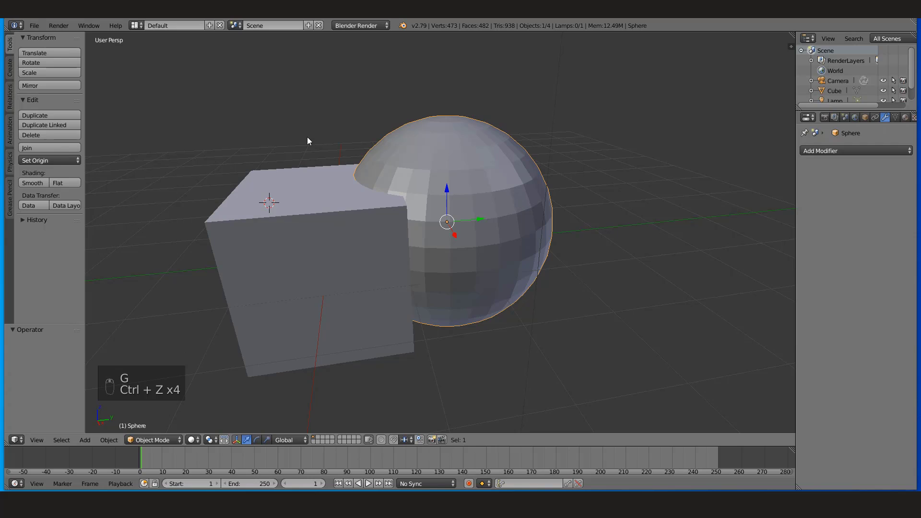
{"action": "middle_click_drag", "start_coordinate": [309, 140], "coordinate": [397, 135]}
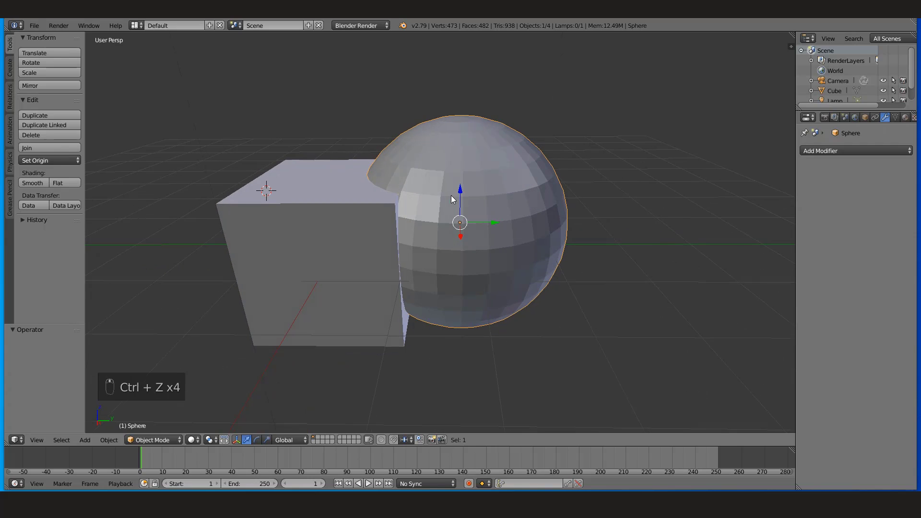
Find the add-ons matching "bool" in the user preferences, enable Object: Bool Tool and close the preferences.
{"action": "left_click", "coordinate": [34, 26]}
{"action": "left_click", "coordinate": [85, 139]}
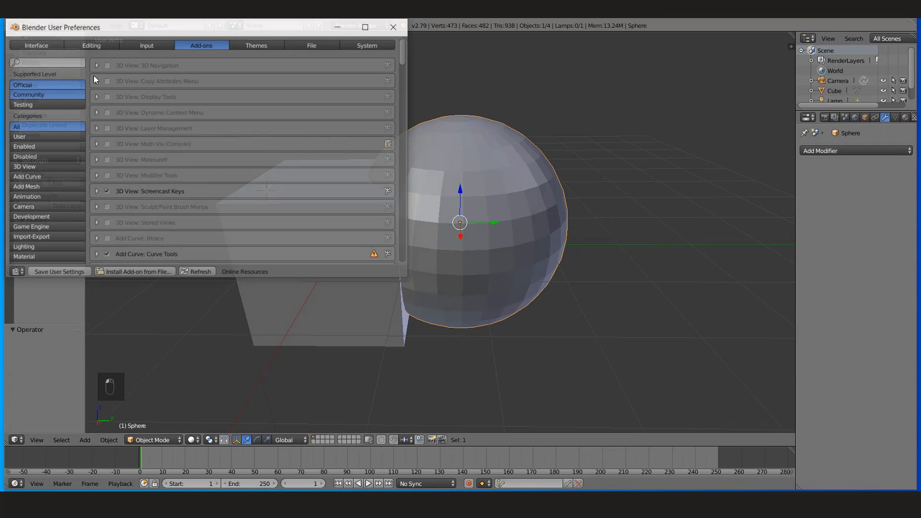
{"action": "left_click", "coordinate": [78, 62]}
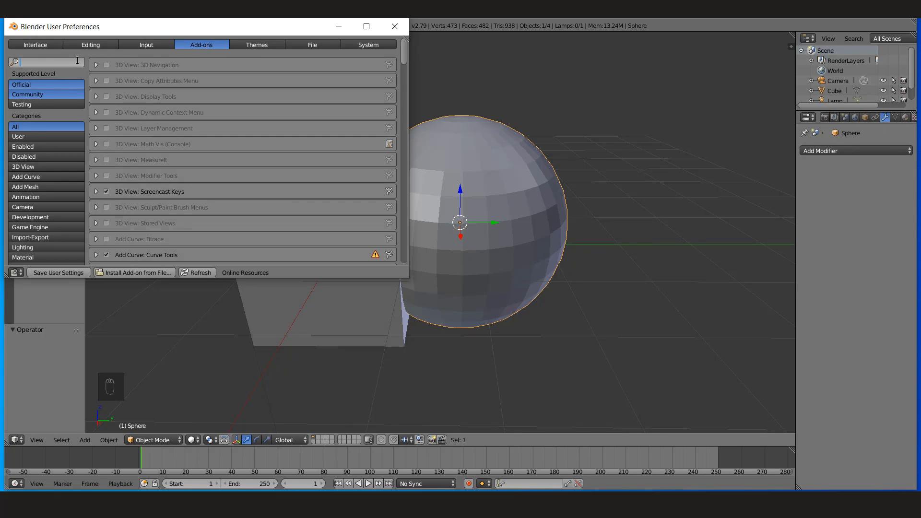
{"action": "type", "text": "bool"}
{"action": "left_click", "coordinate": [106, 65]}
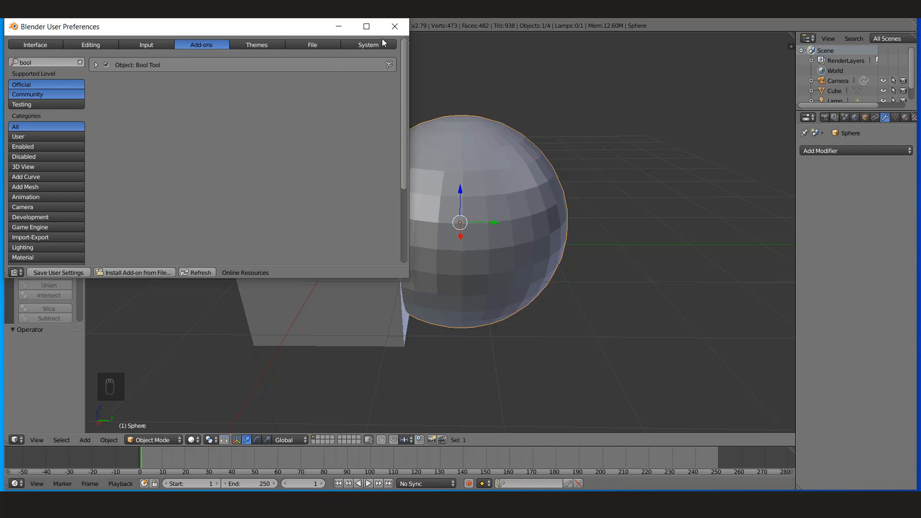
{"action": "left_click", "coordinate": [394, 27]}
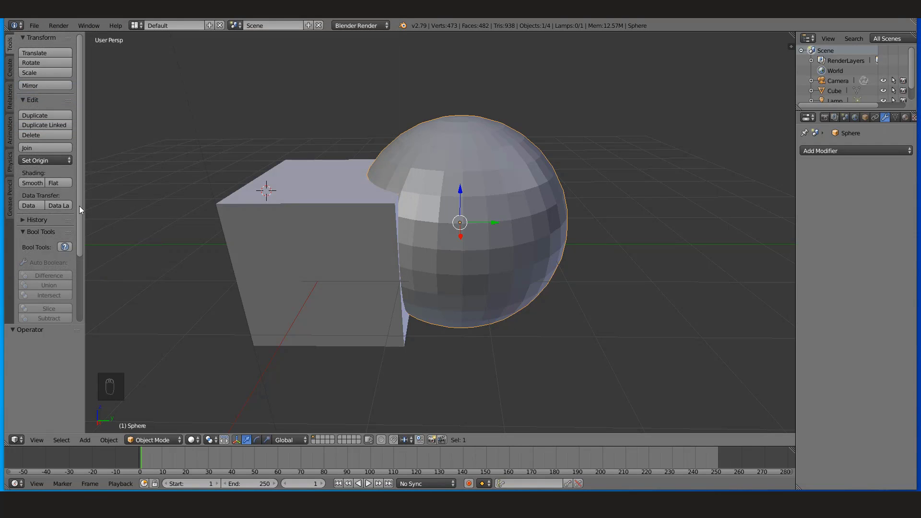
Add a new Boolean modifier to the sphere, review its operation options and widen the properties editor.
{"action": "scroll", "coordinate": [79, 206], "scroll_direction": "down", "scroll_amount": 5}
{"action": "right_click", "coordinate": [439, 180]}
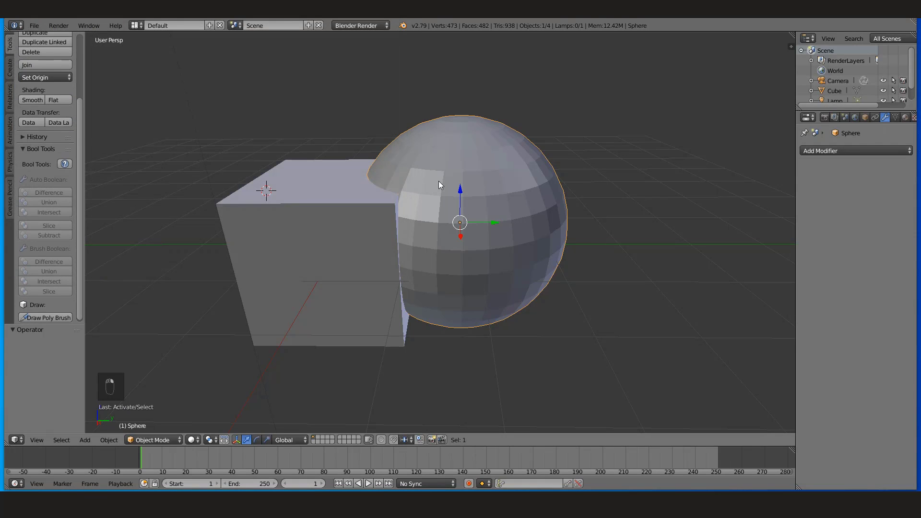
{"action": "middle_click_drag", "start_coordinate": [317, 253], "coordinate": [330, 256]}
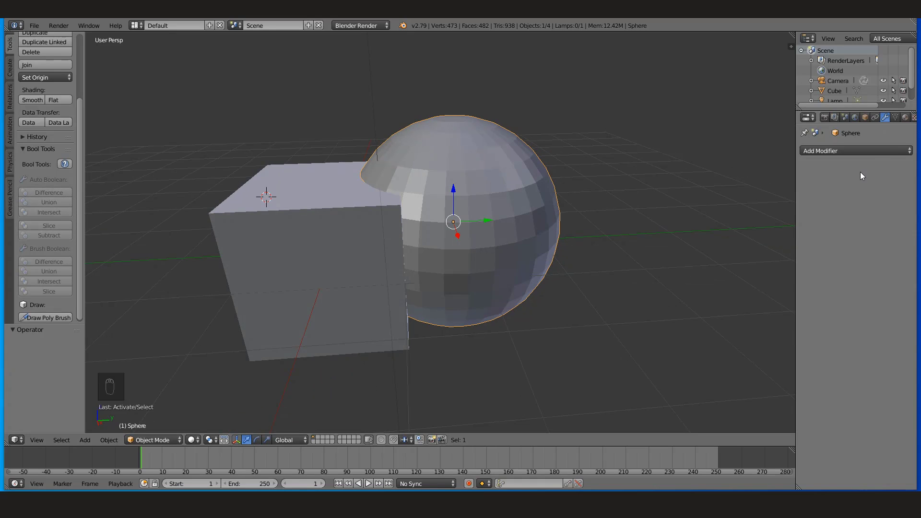
{"action": "left_click", "coordinate": [870, 151]}
{"action": "left_click", "coordinate": [746, 200]}
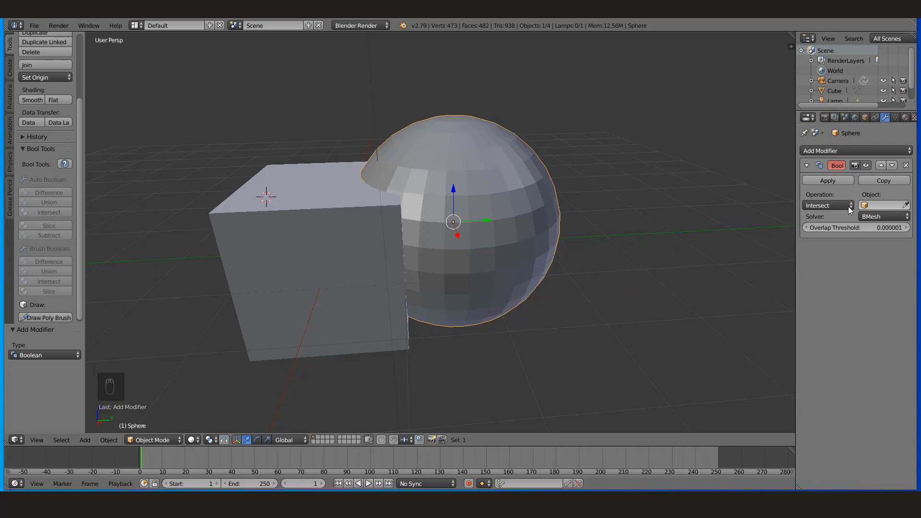
{"action": "left_click", "coordinate": [836, 206]}
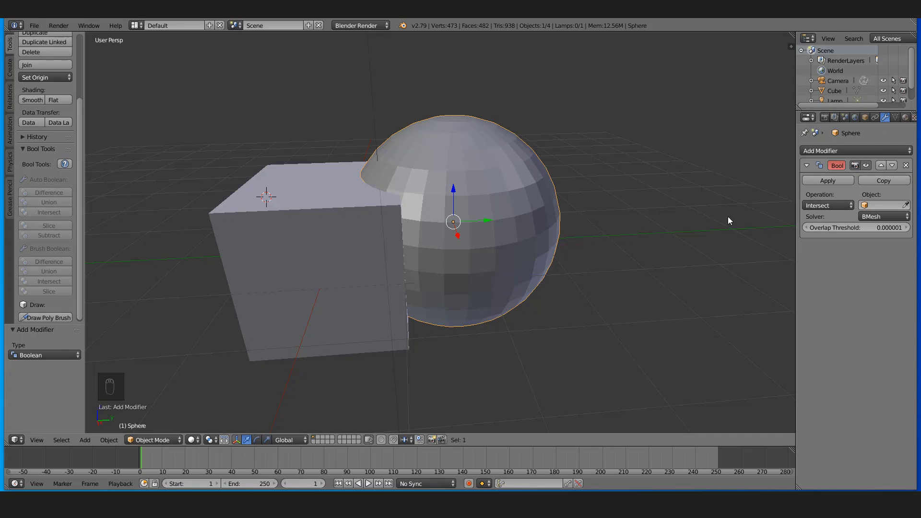
{"action": "left_click_drag", "start_coordinate": [795, 167], "coordinate": [743, 167]}
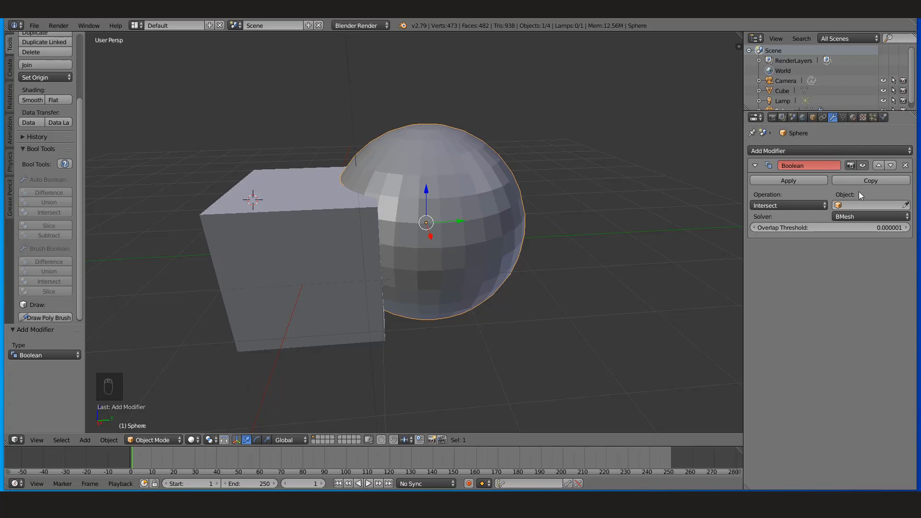
{"action": "middle_click_drag", "start_coordinate": [471, 174], "coordinate": [505, 180]}
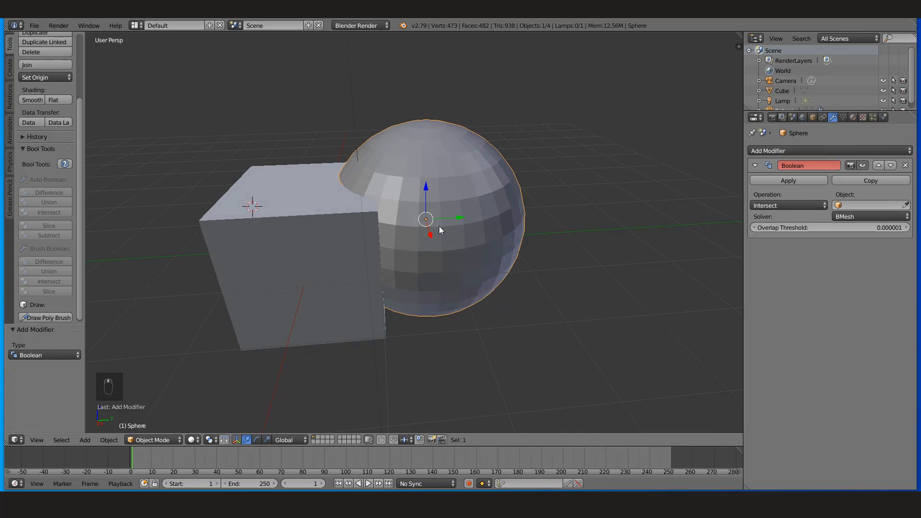
Select the sphere plus the cube as active object and merge them with the Bool Tools Auto Boolean Union.
{"action": "right_click", "coordinate": [425, 191]}
{"action": "right_click", "coordinate": [255, 197], "text": "shift"}
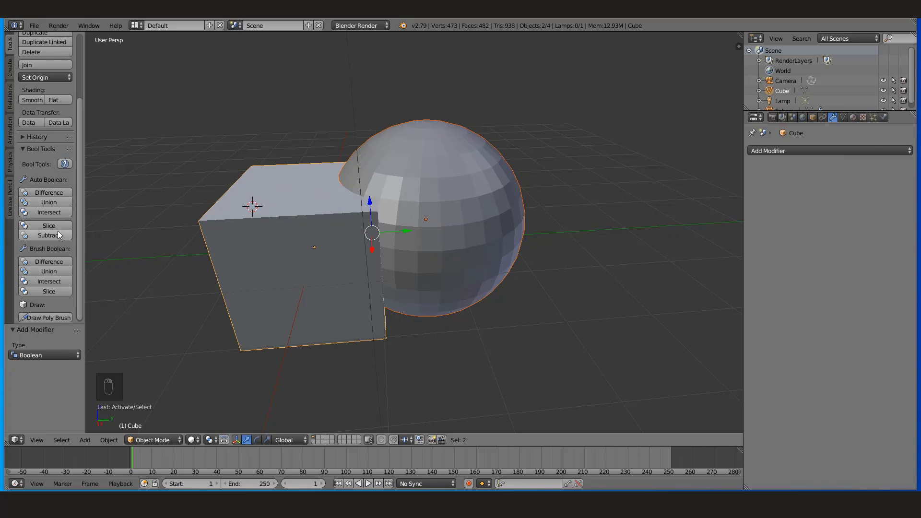
{"action": "right_click", "coordinate": [494, 181]}
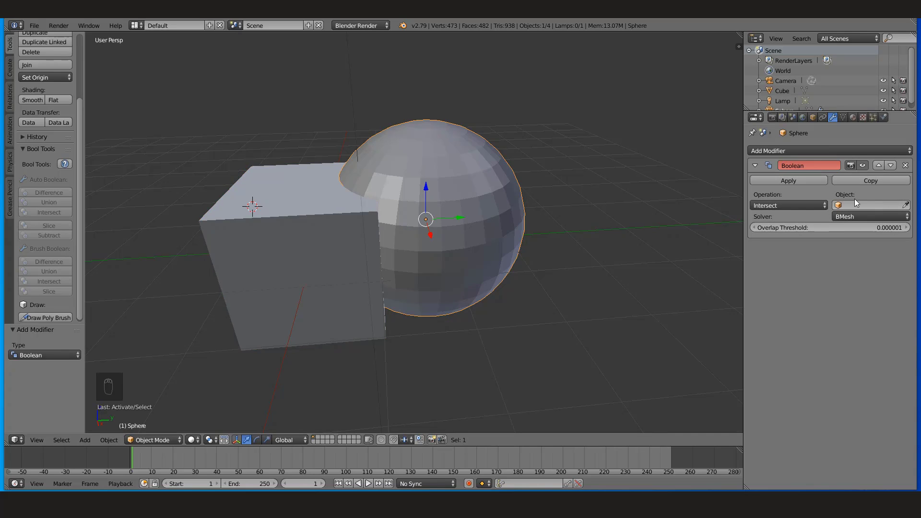
{"action": "right_click", "coordinate": [229, 276], "text": "shift"}
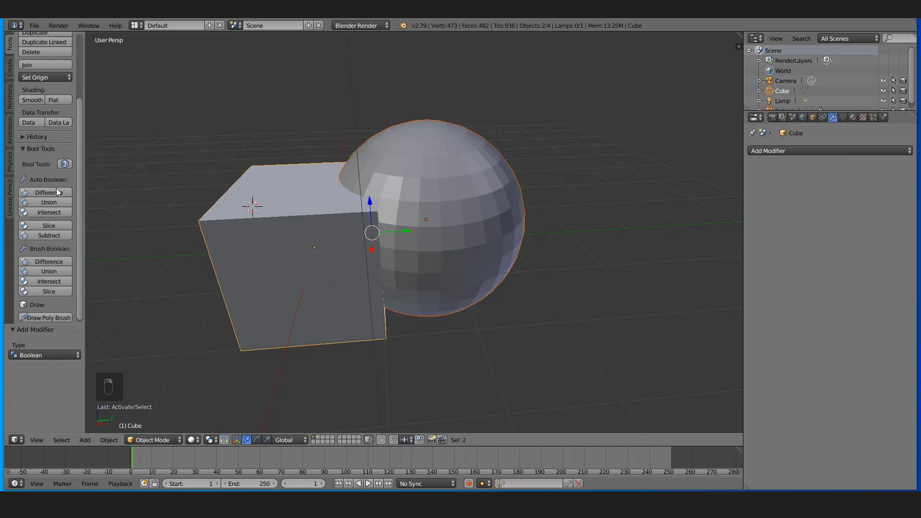
{"action": "left_click", "coordinate": [57, 202]}
{"action": "key", "text": "f"}
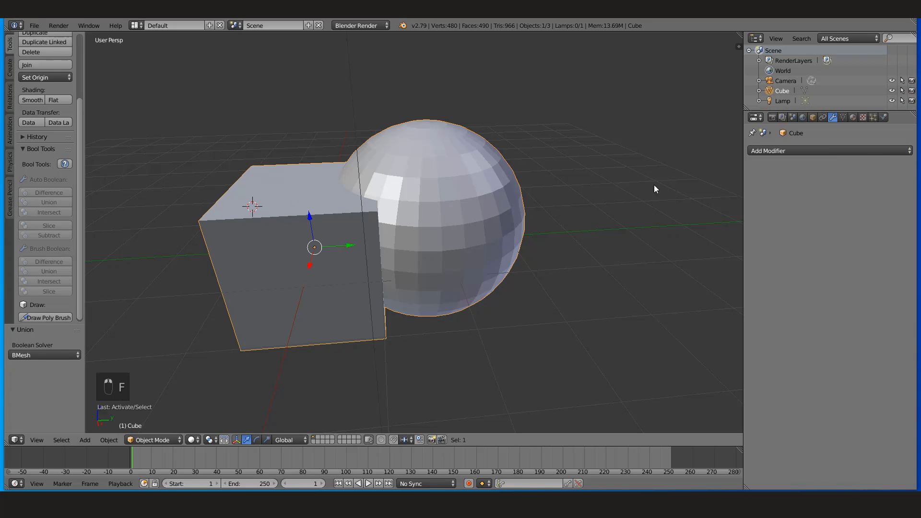
{"action": "key", "text": "f"}
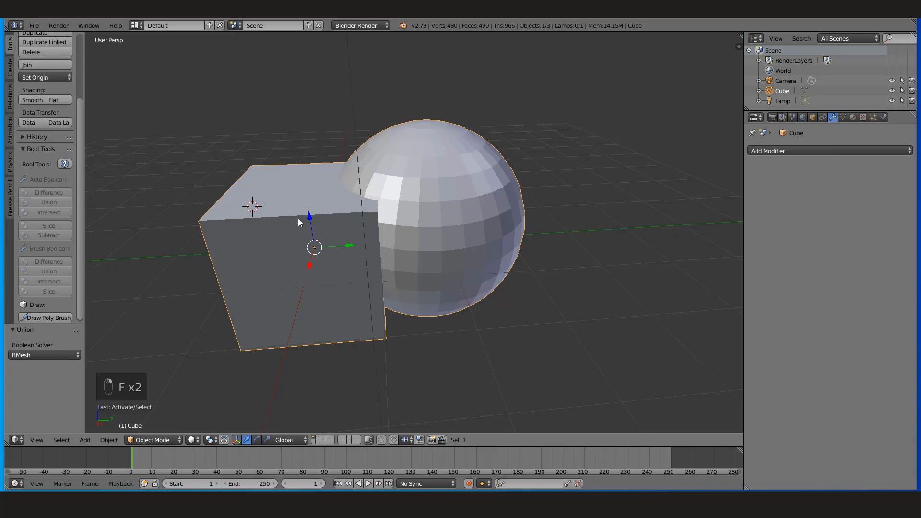
Inspect the merged cube and sphere with trial moves in solid and wireframe shading, cancelling each move.
{"action": "key", "text": "g"}
{"action": "right_click", "coordinate": [339, 154]}
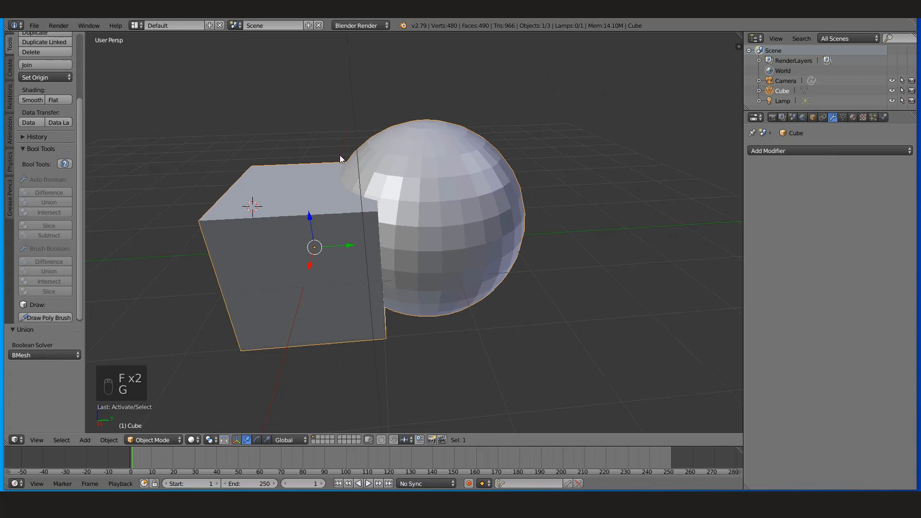
{"action": "key", "text": "a"}
{"action": "key", "text": "z"}
{"action": "right_click", "coordinate": [428, 203]}
{"action": "key", "text": "g"}
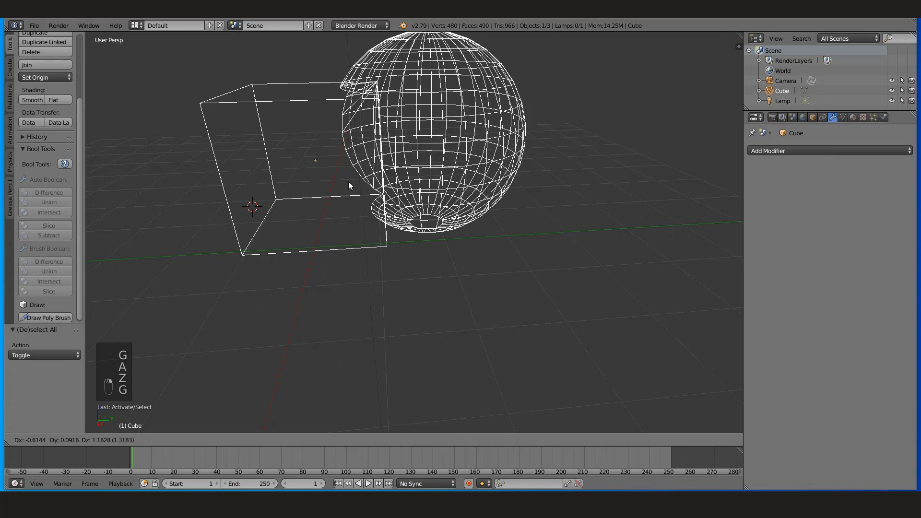
{"action": "right_click", "coordinate": [372, 201]}
{"action": "key", "text": "z"}
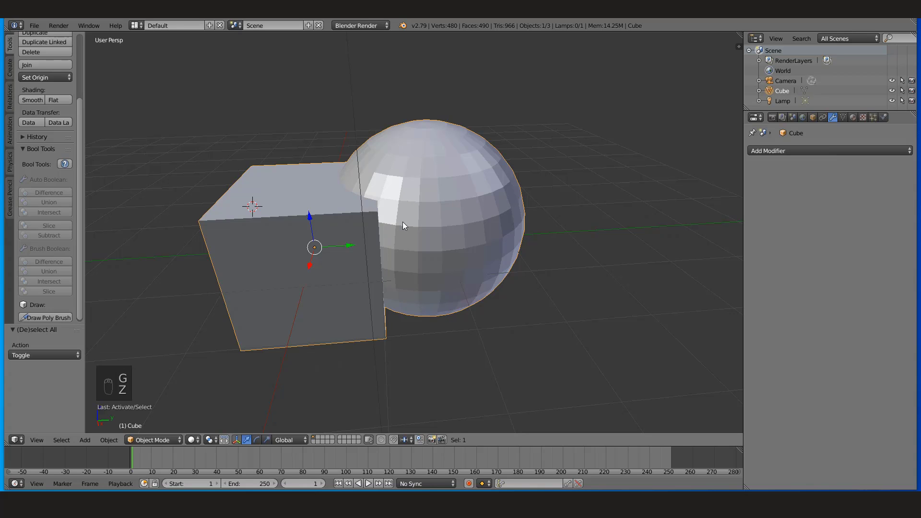
Undo the Auto Boolean Union so the cube and sphere are separate objects again, and return to solid shading.
{"action": "key", "text": "g"}
{"action": "right_click", "coordinate": [428, 195]}
{"action": "key", "text": "z"}
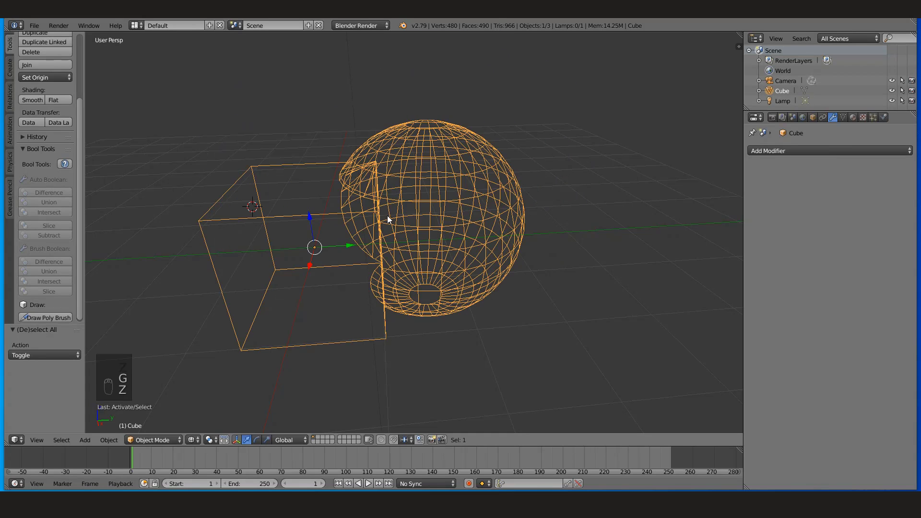
{"action": "key", "text": "ctrl+z"}
{"action": "key", "text": "ctrl+z"}
{"action": "key", "text": "ctrl+z"}
{"action": "key", "text": "ctrl+z"}
{"action": "key", "text": "ctrl+z"}
{"action": "key", "text": "ctrl+z"}
{"action": "key", "text": "ctrl+z"}
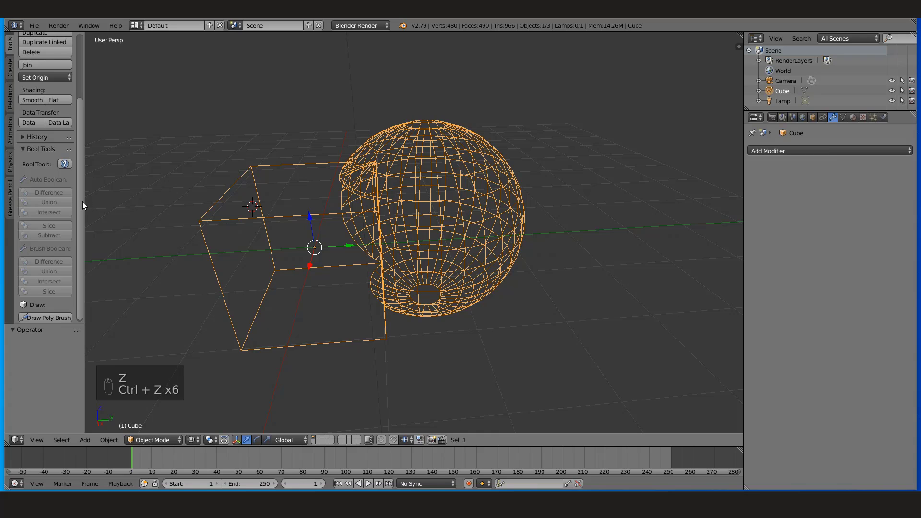
{"action": "key", "text": "z"}
{"action": "key", "text": "ctrl+z"}
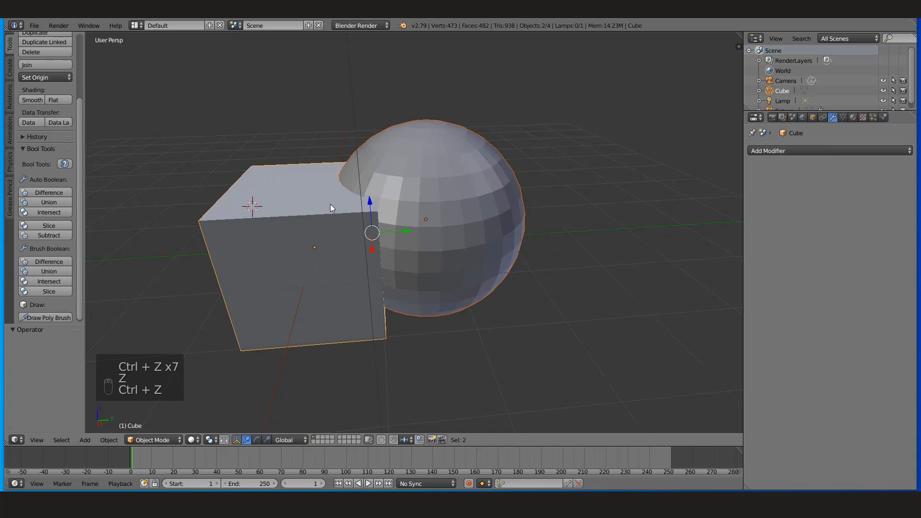
Check the separate cube and sphere with cancelled trial moves and a brief look in wireframe shading.
{"action": "key", "text": "g"}
{"action": "right_click", "coordinate": [413, 189]}
{"action": "right_click", "coordinate": [336, 225], "text": "shift"}
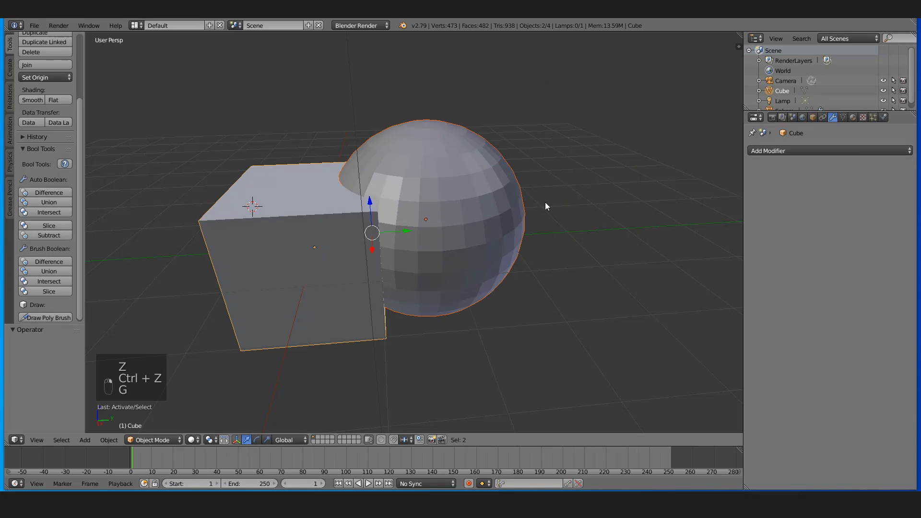
{"action": "right_click", "coordinate": [469, 209]}
{"action": "key", "text": "z"}
{"action": "key", "text": "z"}
{"action": "key", "text": "ctrl+z"}
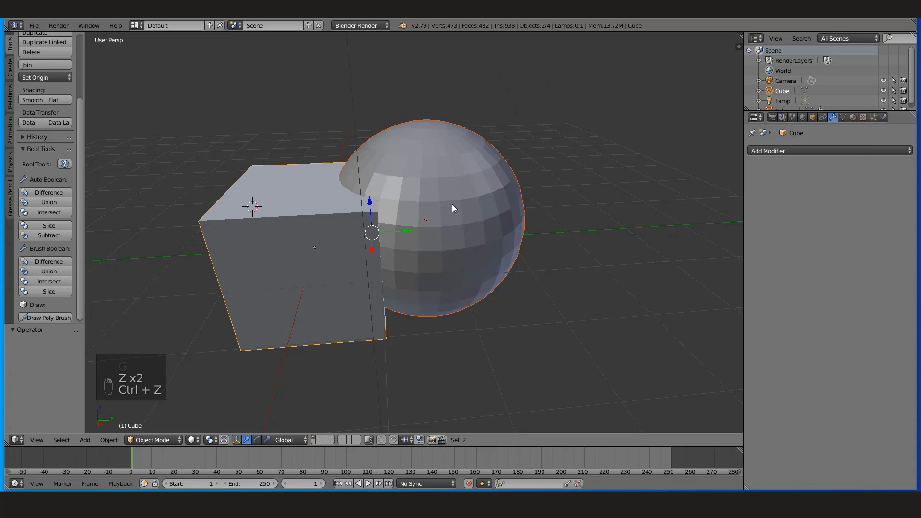
Try the Bool Tools Auto Boolean Intersect on the sphere and the active cube, and undo it.
{"action": "right_click", "coordinate": [309, 217], "text": "shift"}
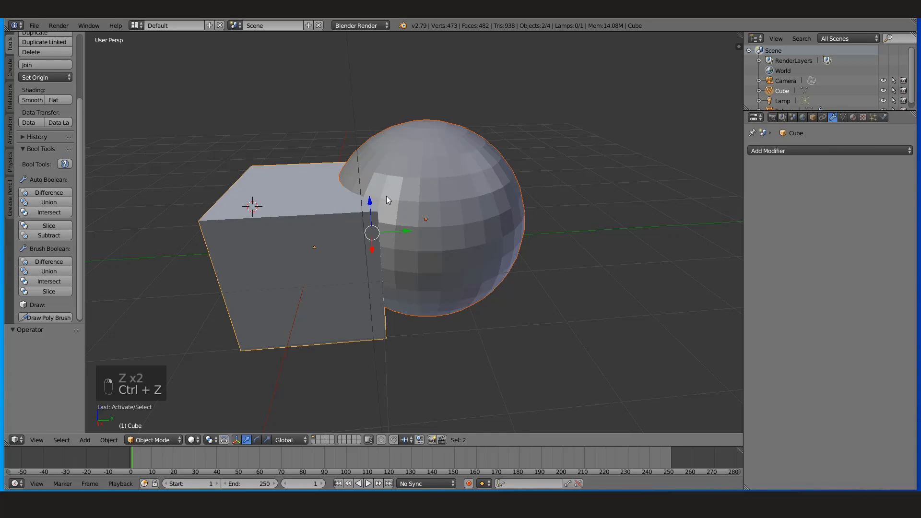
{"action": "left_click", "coordinate": [58, 213]}
{"action": "key", "text": "g"}
{"action": "key", "text": "ctrl+z"}
{"action": "key", "text": "ctrl+z"}
{"action": "key", "text": "ctrl+z"}
{"action": "key", "text": "ctrl+z"}
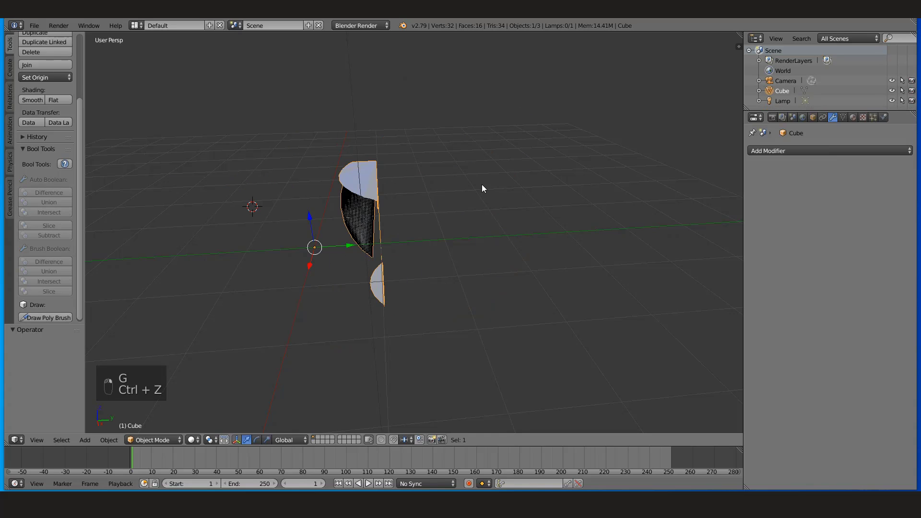
{"action": "right_click", "coordinate": [281, 176], "text": "shift"}
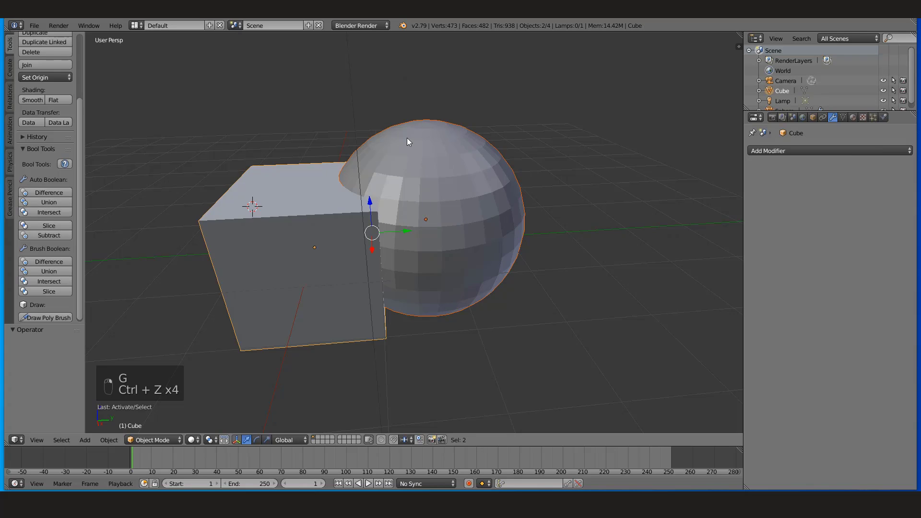
Set the sphere's Boolean modifier to Difference with Cube as its object, and apply the modifier.
{"action": "right_click", "coordinate": [414, 136]}
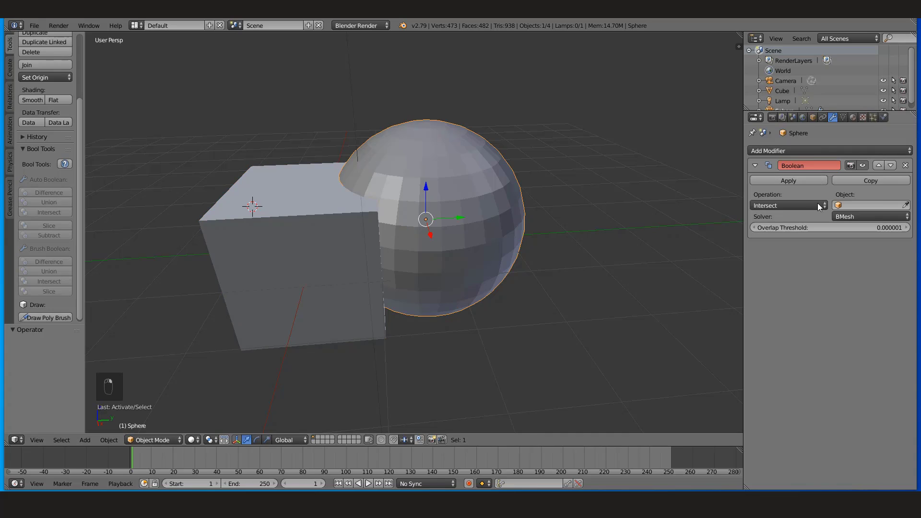
{"action": "left_click", "coordinate": [782, 205]}
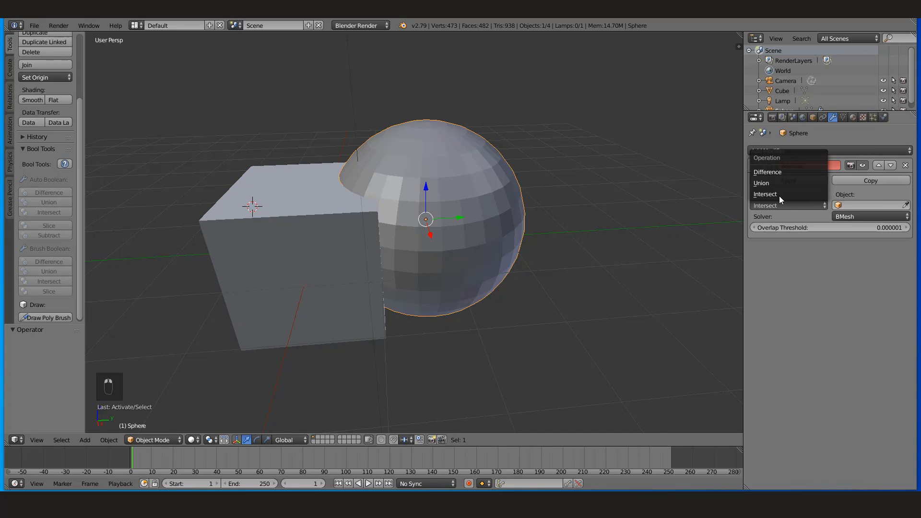
{"action": "left_click", "coordinate": [780, 173]}
{"action": "left_click", "coordinate": [906, 205]}
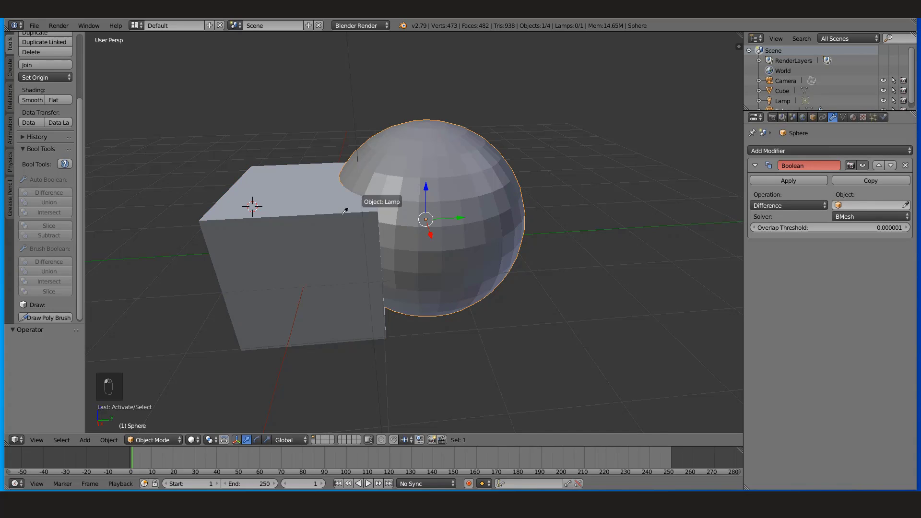
{"action": "left_click", "coordinate": [254, 230]}
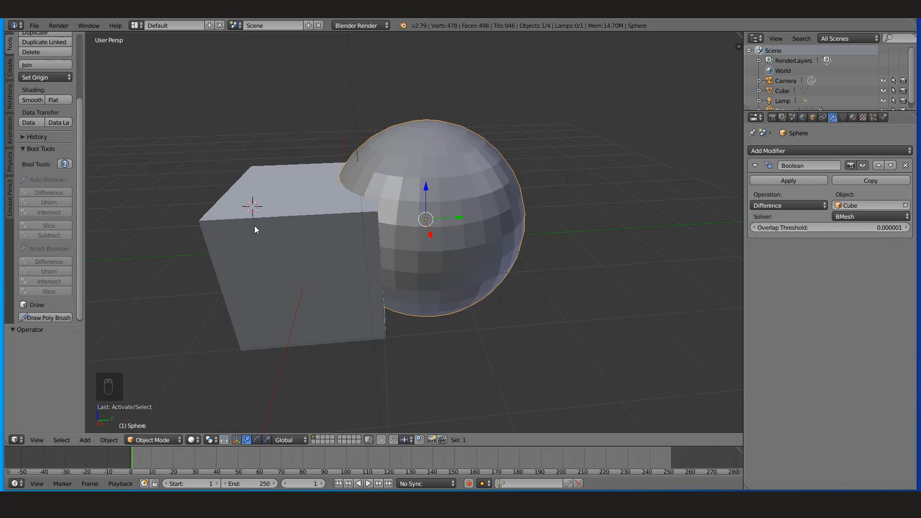
{"action": "left_click", "coordinate": [254, 226]}
{"action": "left_click", "coordinate": [380, 205]}
{"action": "left_click", "coordinate": [240, 226]}
{"action": "left_click", "coordinate": [433, 166]}
{"action": "left_click", "coordinate": [788, 180]}
Inspect the sphere after the Difference cut by alternately selecting it and the cube and making a cancelled trial move.
{"action": "left_click", "coordinate": [309, 199]}
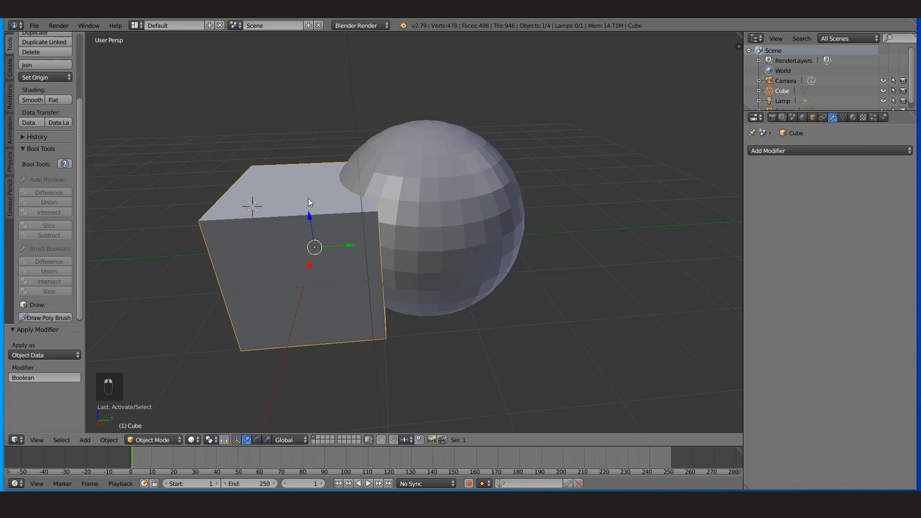
{"action": "left_click", "coordinate": [481, 170]}
{"action": "key", "text": "g"}
{"action": "right_click", "coordinate": [436, 142]}
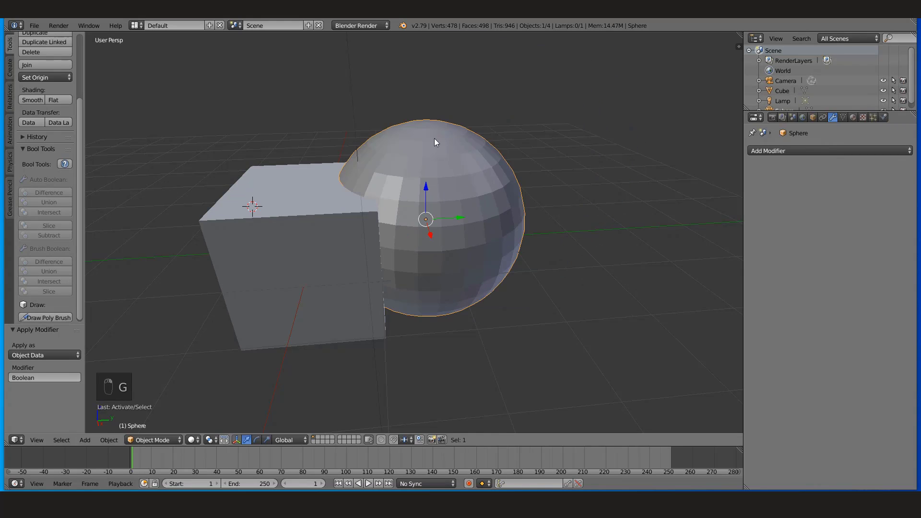
{"action": "left_click", "coordinate": [315, 163]}
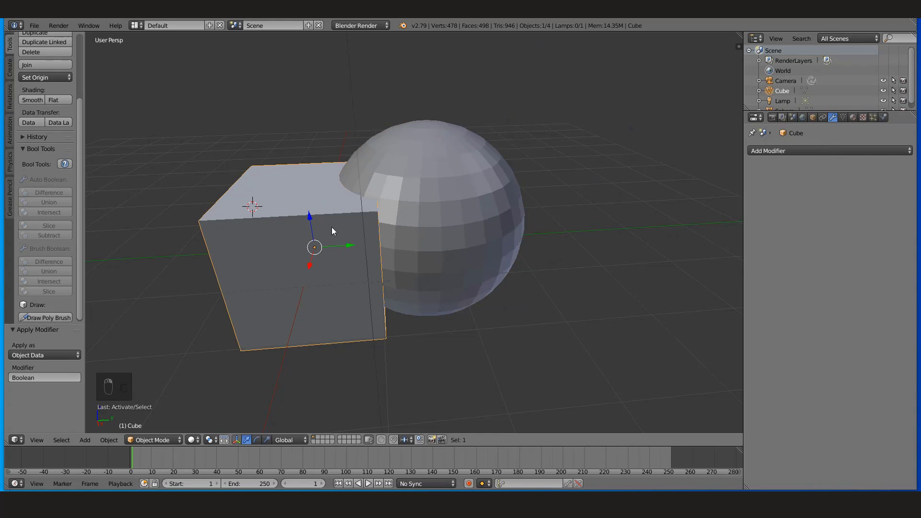
{"action": "left_click", "coordinate": [492, 173]}
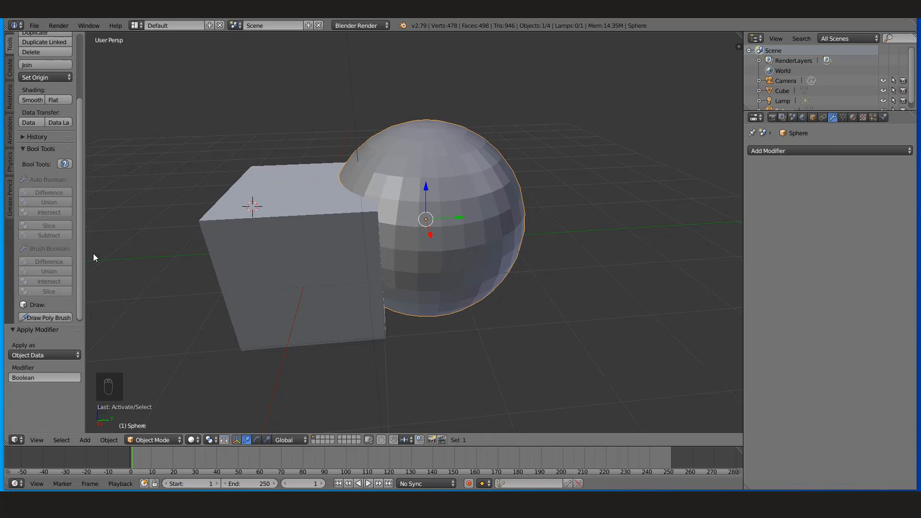
{"action": "left_click", "coordinate": [326, 228]}
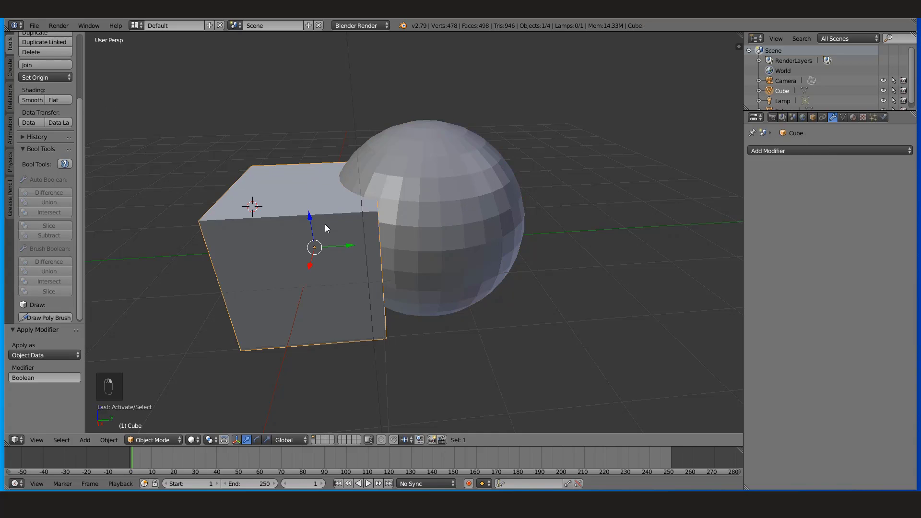
{"action": "scroll", "coordinate": [80, 199], "scroll_direction": "down", "scroll_amount": 1}
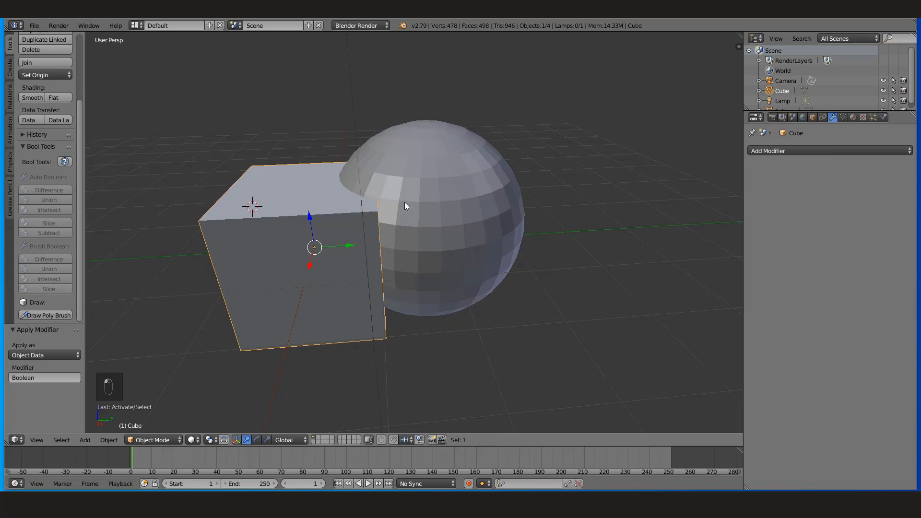
{"action": "right_click", "coordinate": [415, 189]}
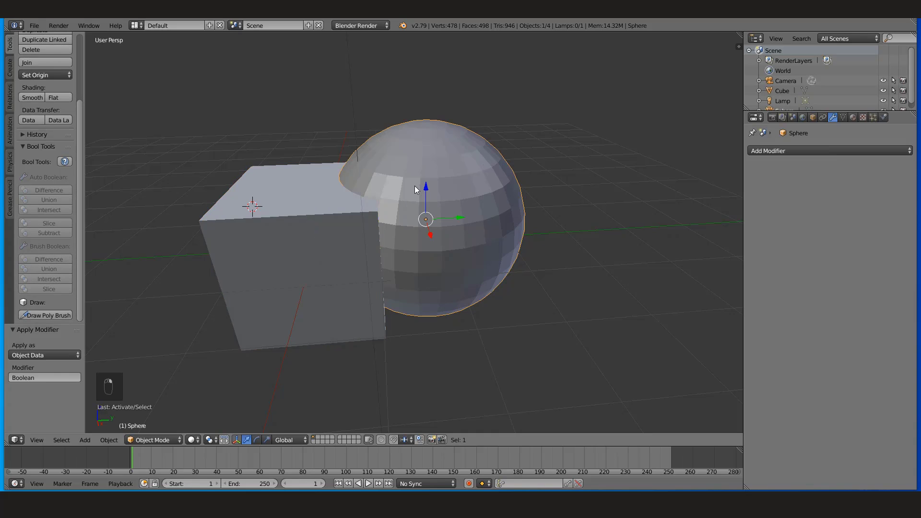
Undo the recent selection changes, examine the cut sphere in wireframe and return to solid shading.
{"action": "key", "text": "ctrl+z"}
{"action": "key", "text": "ctrl+z"}
{"action": "key", "text": "ctrl+z"}
{"action": "key", "text": "ctrl+z"}
{"action": "key", "text": "ctrl+z"}
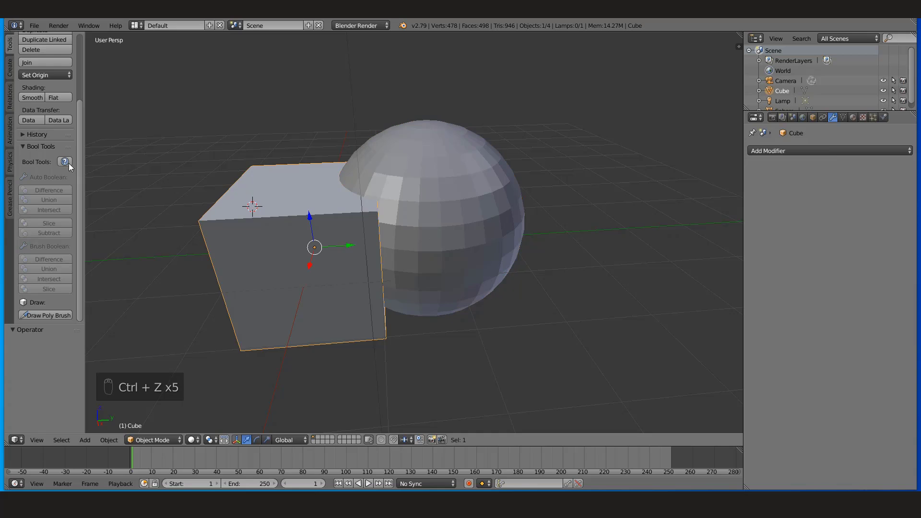
{"action": "right_click", "coordinate": [425, 188]}
{"action": "key", "text": "z"}
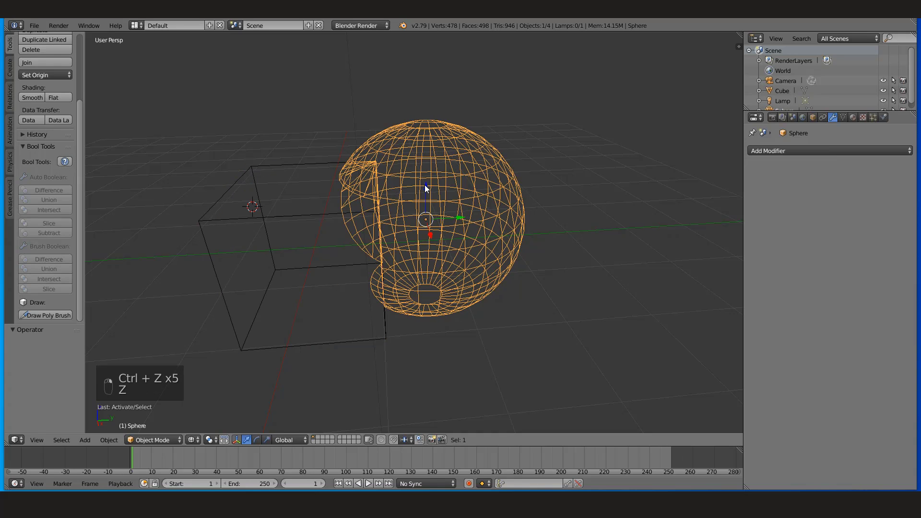
{"action": "key", "text": "ctrl+z"}
{"action": "key", "text": "z"}
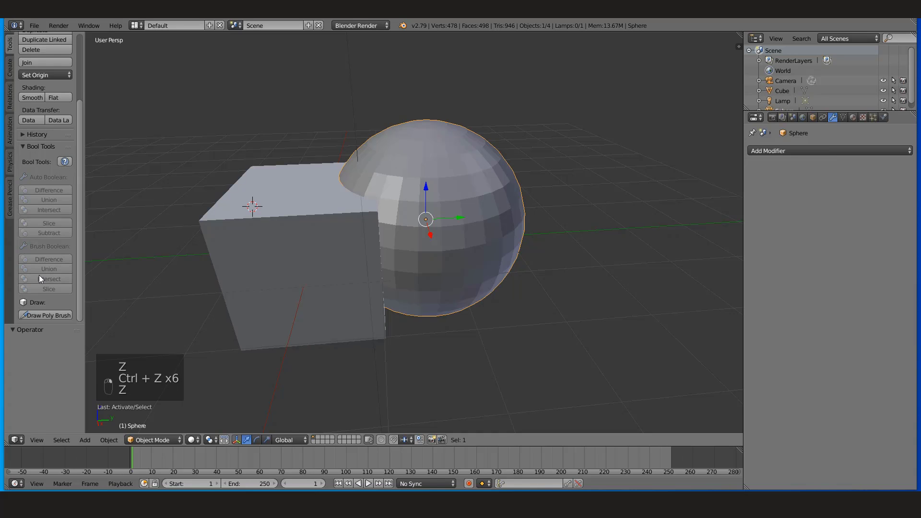
Trial-move the cut sphere away from the cube, cancel the move and add a new Boolean modifier to the sphere.
{"action": "right_click", "coordinate": [300, 205], "text": "shift"}
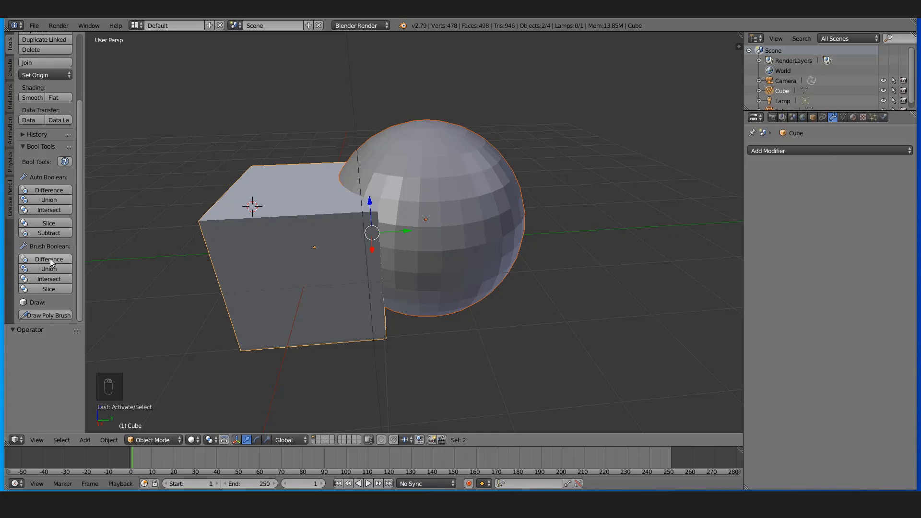
{"action": "right_click", "coordinate": [522, 195]}
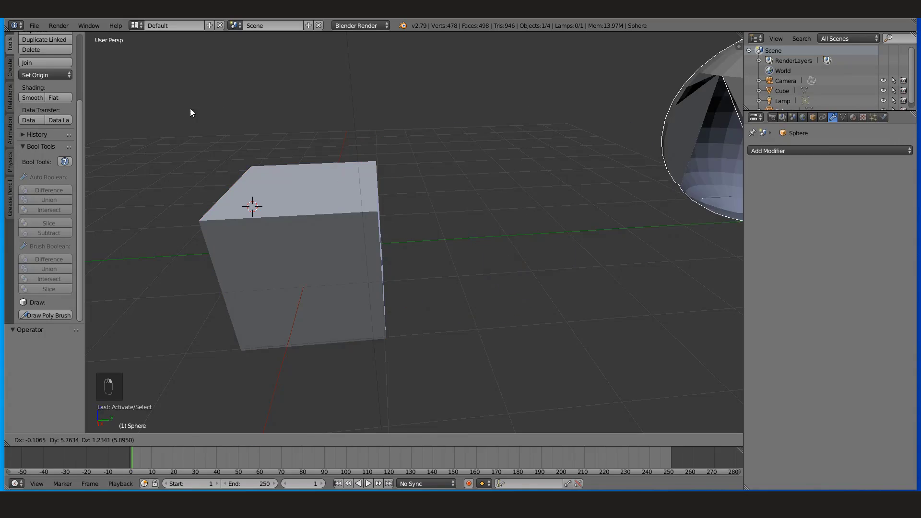
{"action": "left_click", "coordinate": [776, 157]}
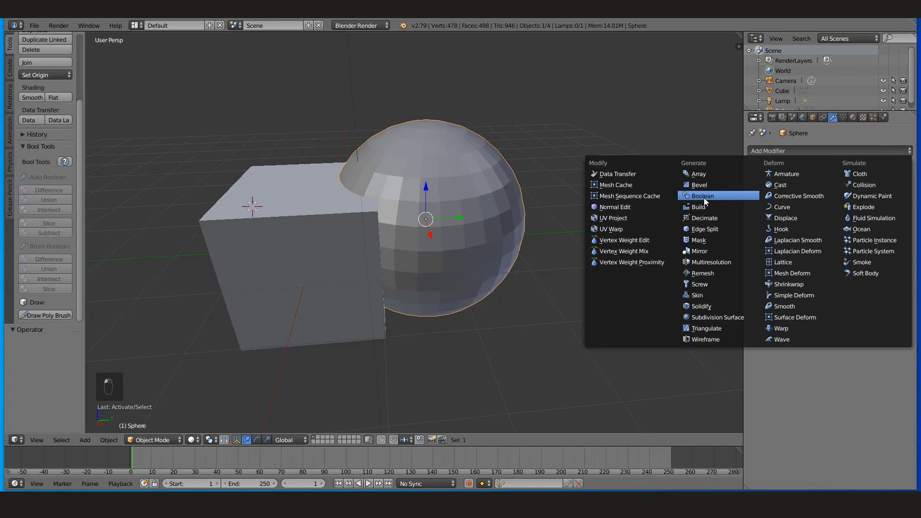
{"action": "left_click", "coordinate": [704, 196]}
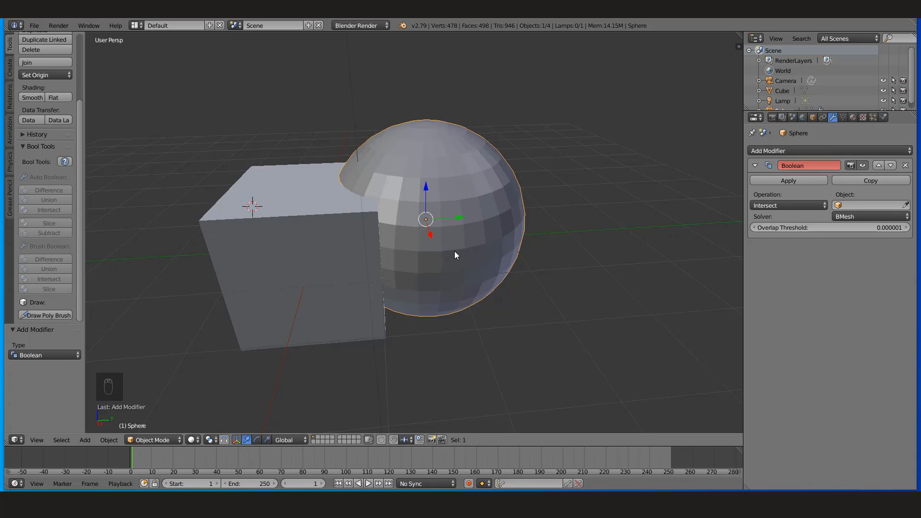
Combine the sphere with the active cube using Brush Boolean Union, and toggle the sphere brush's visibility in the Brush Viewer.
{"action": "right_click", "coordinate": [271, 246], "text": "shift"}
{"action": "left_click", "coordinate": [63, 267]}
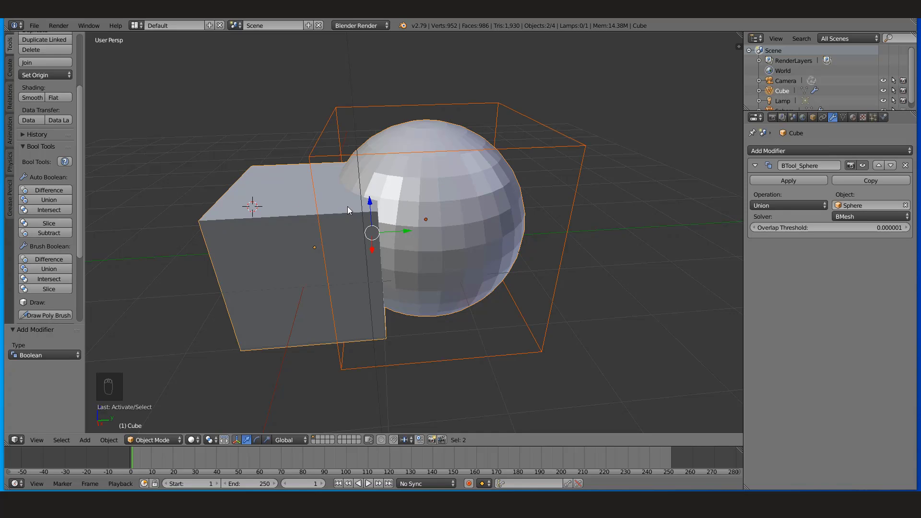
{"action": "mouse_move", "coordinate": [460, 231]}
{"action": "middle_mouse_down"}
{"action": "mouse_move", "coordinate": [504, 227]}
{"action": "mouse_move", "coordinate": [474, 225]}
{"action": "middle_mouse_up"}
{"action": "left_click_drag", "start_coordinate": [81, 243], "coordinate": [81, 316]}
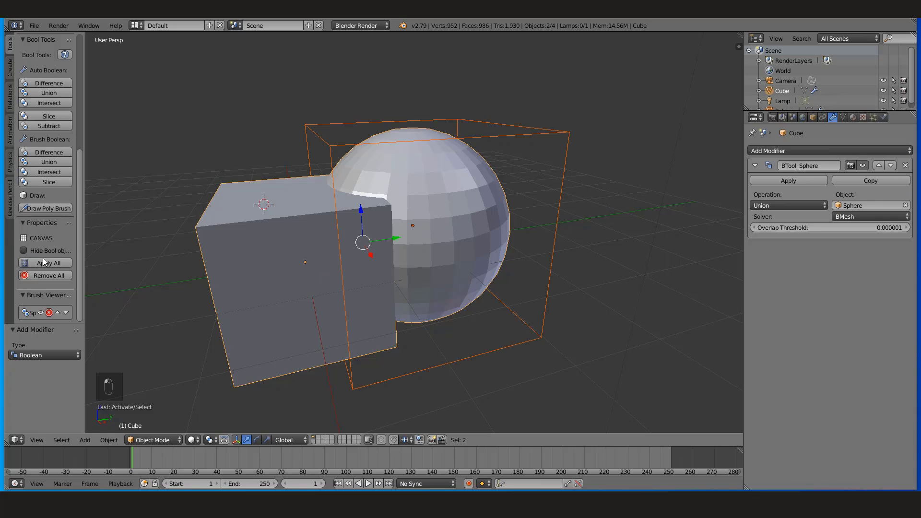
{"action": "left_click", "coordinate": [40, 313]}
{"action": "left_click", "coordinate": [41, 313]}
Make three copies of the cube's BTool_Sphere modifier and review the entries in the Brush Viewer.
{"action": "left_click", "coordinate": [847, 180]}
{"action": "left_click", "coordinate": [847, 181]}
{"action": "left_click", "coordinate": [847, 180]}
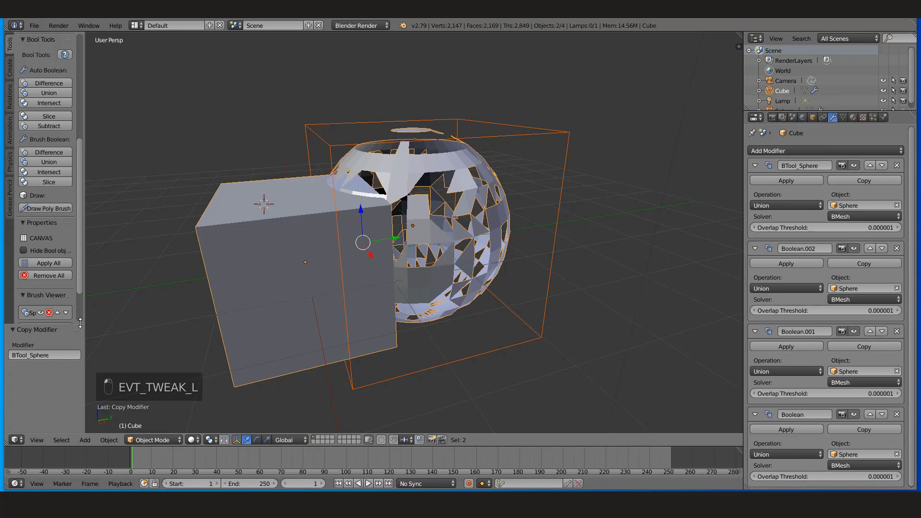
{"action": "left_click_drag", "start_coordinate": [80, 299], "coordinate": [81, 325]}
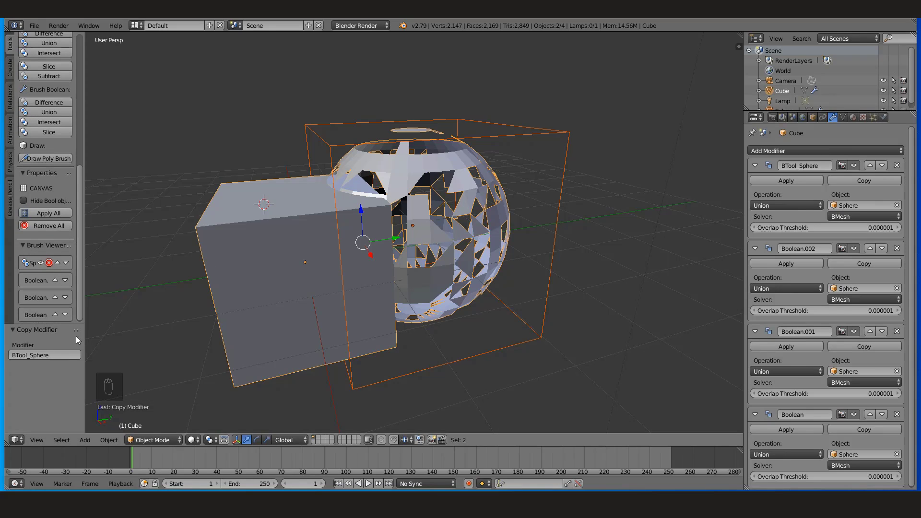
Remove all the Boolean modifiers from the cube.
{"action": "left_click", "coordinate": [895, 165]}
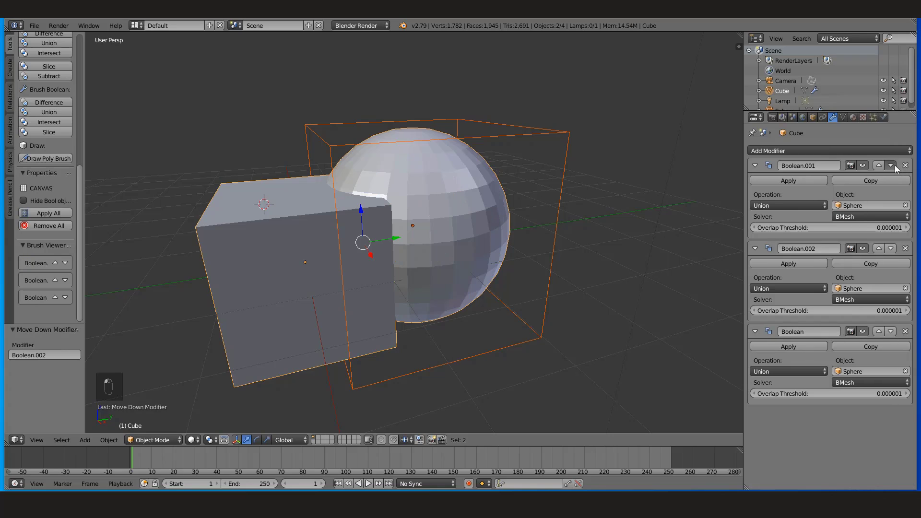
{"action": "left_click", "coordinate": [905, 165]}
{"action": "left_click", "coordinate": [905, 166]}
{"action": "left_click", "coordinate": [905, 166]}
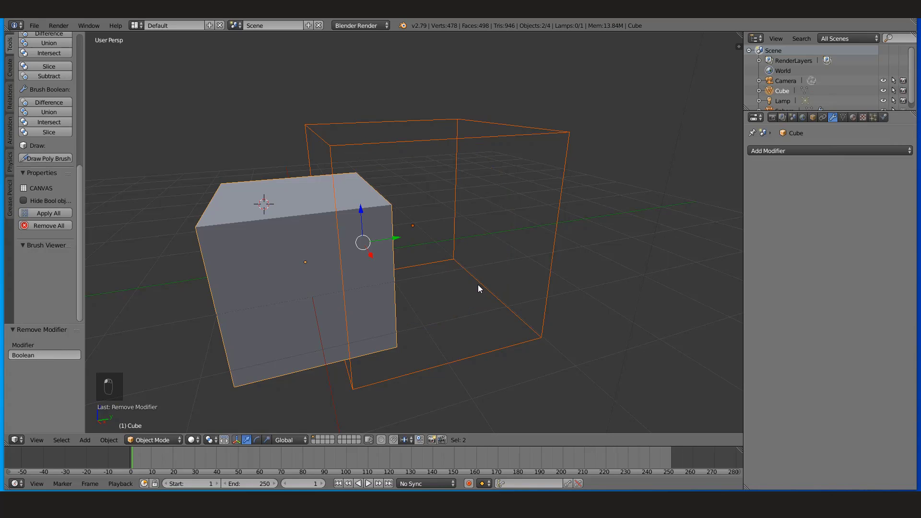
Delete the cube and sphere, and reset the 3D cursor to the world origin with the whole scene in view.
{"action": "key", "text": "x"}
{"action": "key", "text": "x"}
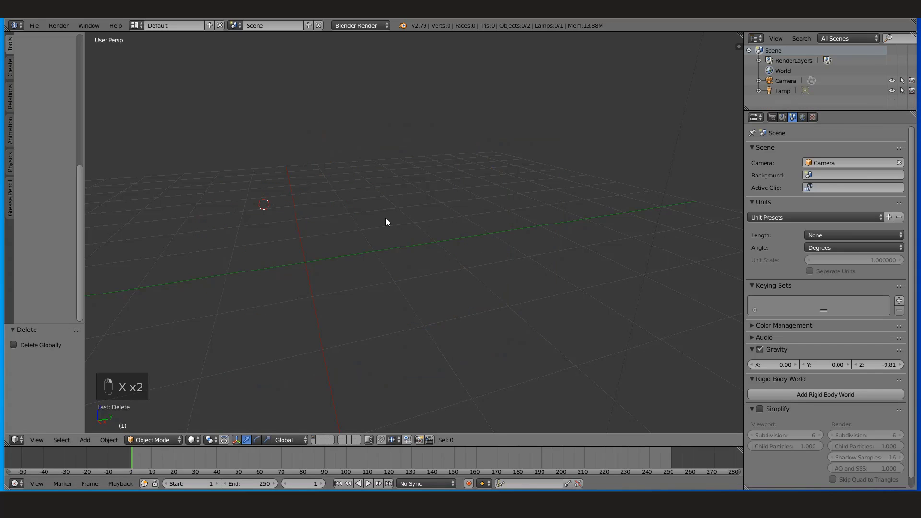
{"action": "key", "text": "shift+c"}
Add a UV sphere mesh at the world origin.
{"action": "key", "text": "shift+a"}
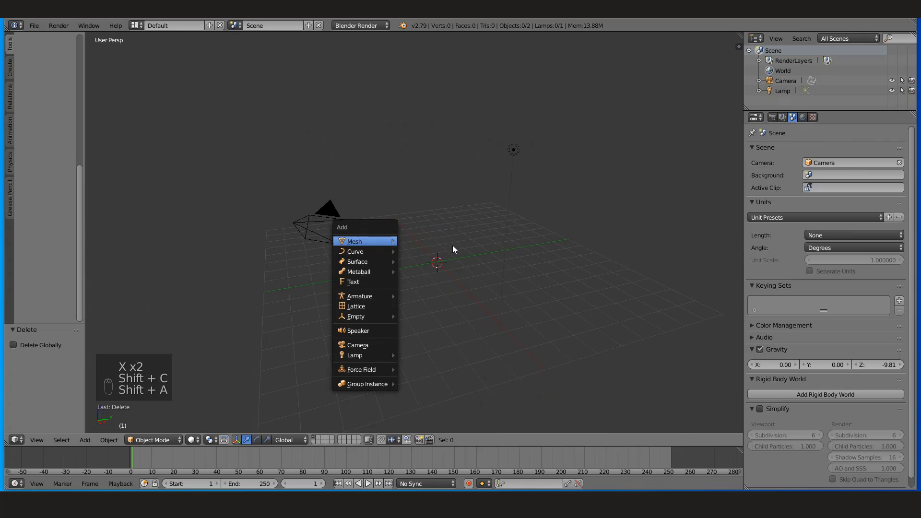
{"action": "key", "text": "shift+a"}
{"action": "mouse_move", "coordinate": [441, 274]}
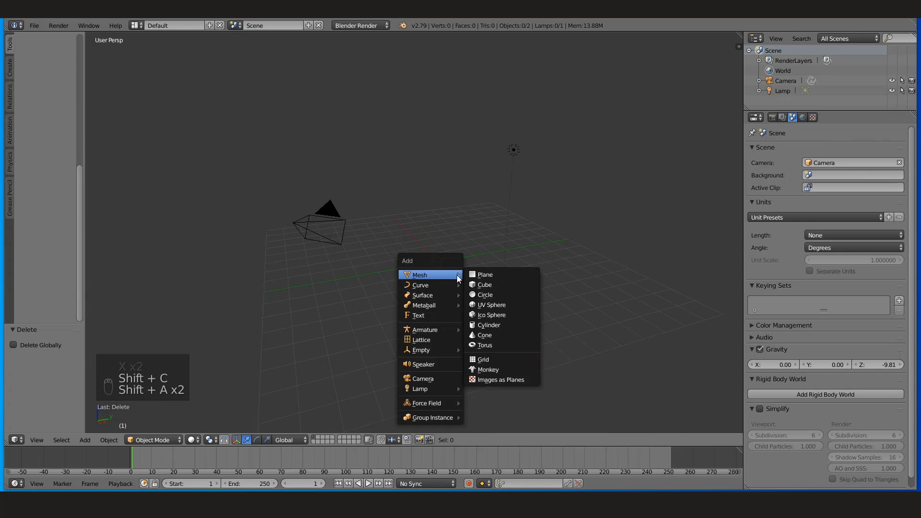
{"action": "left_click", "coordinate": [485, 304]}
{"action": "scroll", "coordinate": [497, 292], "scroll_direction": "up", "scroll_amount": 3}
Duplicate the sphere, place the copy overlapping the original and scale the copy up by about 1.78.
{"action": "key", "text": "shift+d"}
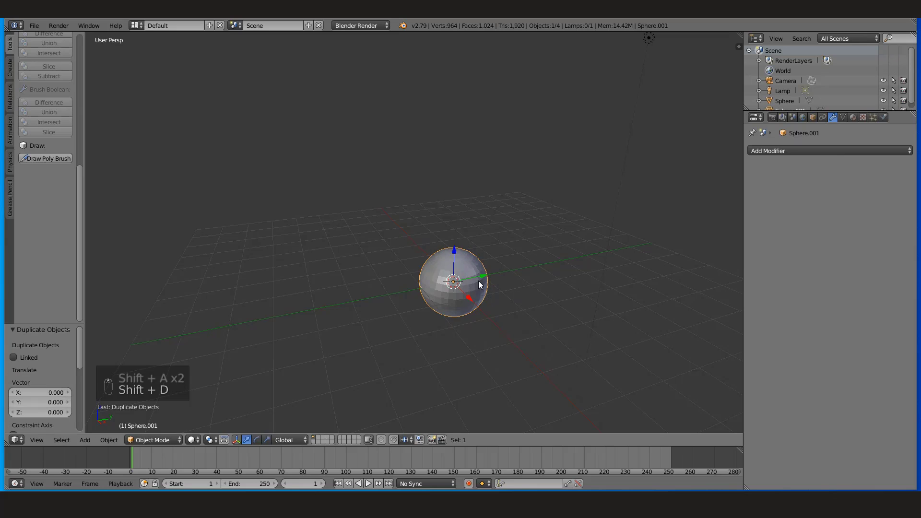
{"action": "left_click", "coordinate": [528, 266]}
{"action": "key", "text": "s"}
{"action": "left_click", "coordinate": [569, 254]}
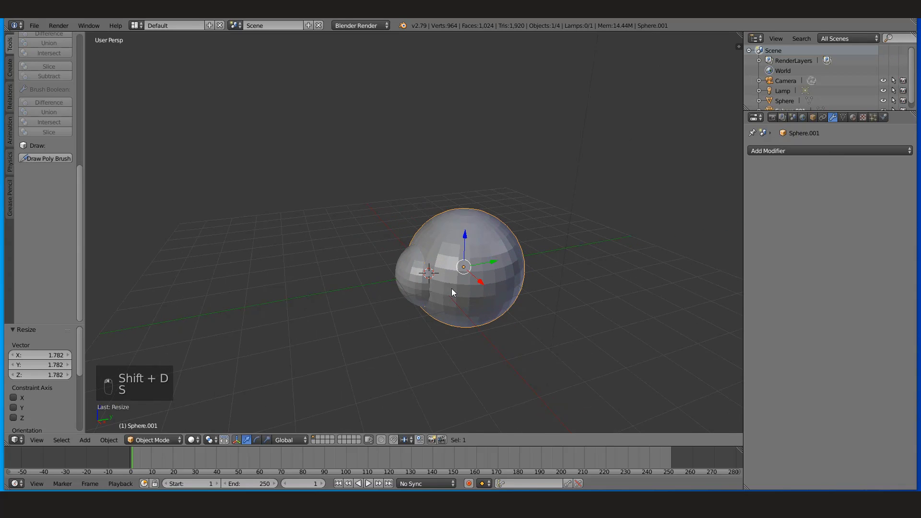
{"action": "scroll", "coordinate": [347, 317], "scroll_direction": "up", "scroll_amount": 2}
{"action": "scroll", "coordinate": [66, 160], "scroll_direction": "up", "scroll_amount": 5}
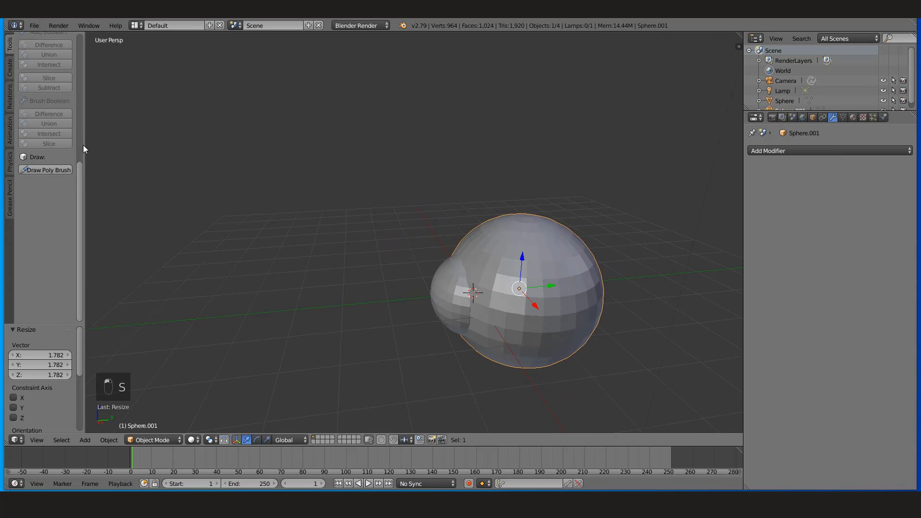
Shift the smaller original sphere along Y away from the larger one, still overlapping it, and scale it by about 1.415.
{"action": "key", "text": "a"}
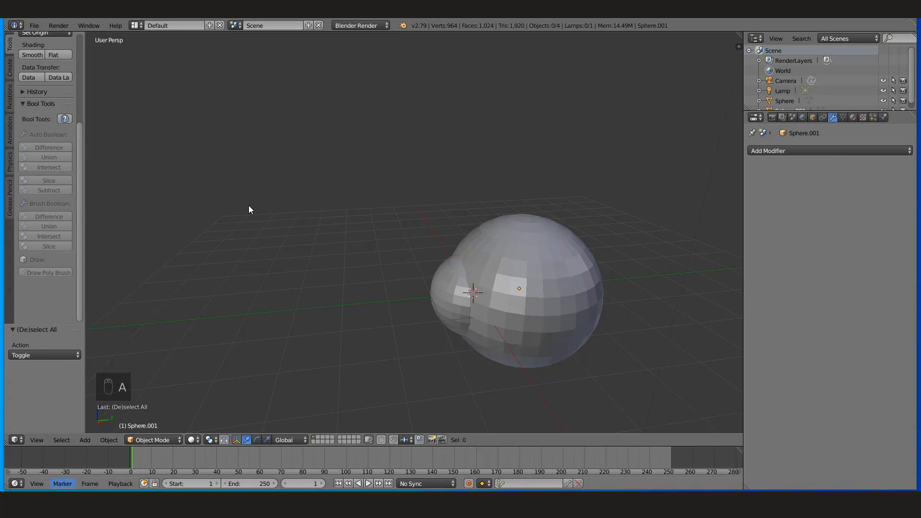
{"action": "middle_click_drag", "start_coordinate": [430, 255], "coordinate": [409, 255], "text": "shift"}
{"action": "right_click", "coordinate": [509, 304]}
{"action": "right_click", "coordinate": [433, 294]}
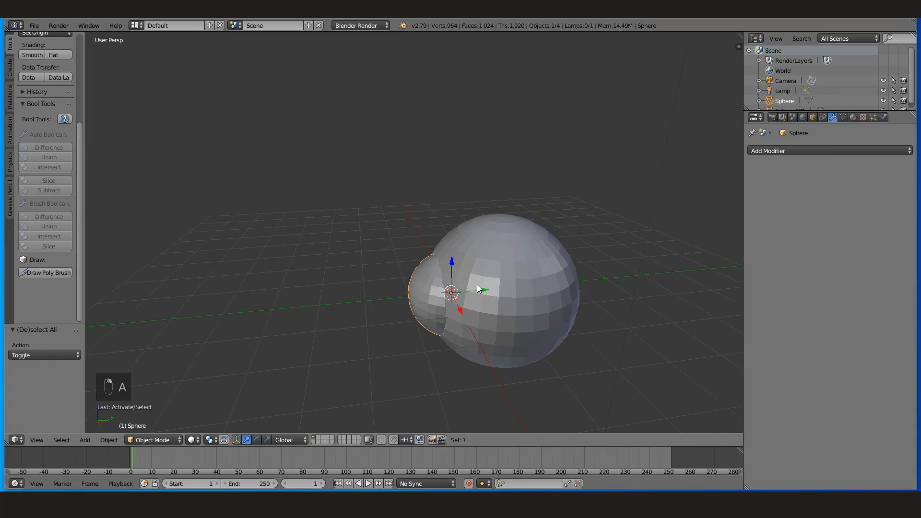
{"action": "key", "text": "g"}
{"action": "key", "text": "y"}
{"action": "left_click", "coordinate": [471, 292]}
{"action": "key", "text": "s"}
{"action": "left_click", "coordinate": [493, 302]}
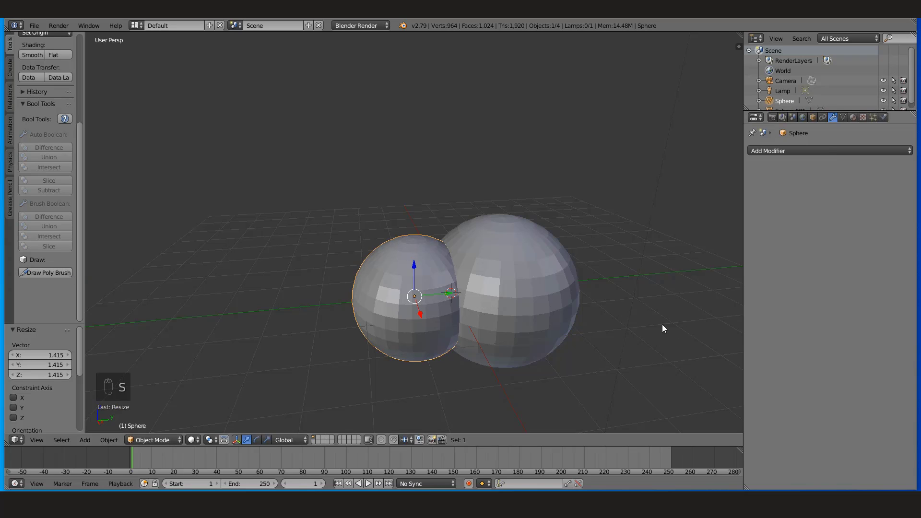
Draw a triangular solid with Bool Tool's Draw Poly Brush in the empty space above the spheres.
{"action": "left_click", "coordinate": [47, 272]}
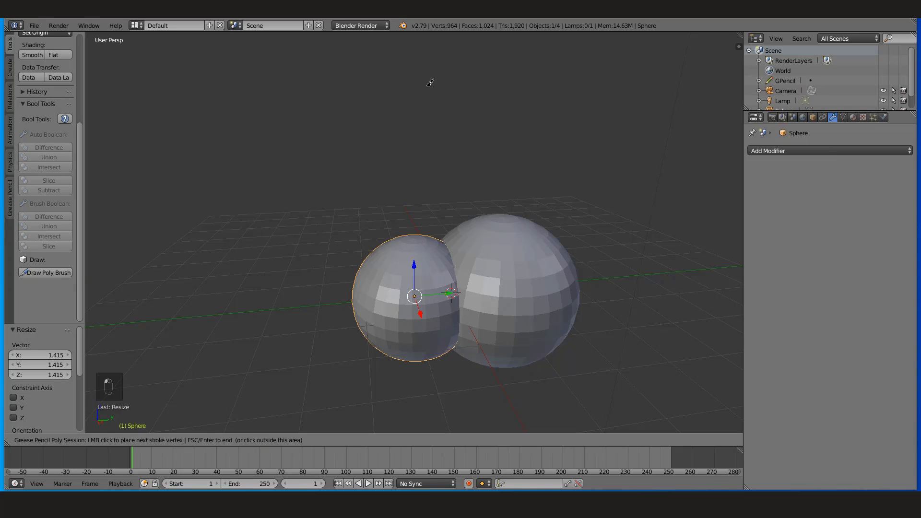
{"action": "left_click", "coordinate": [238, 134]}
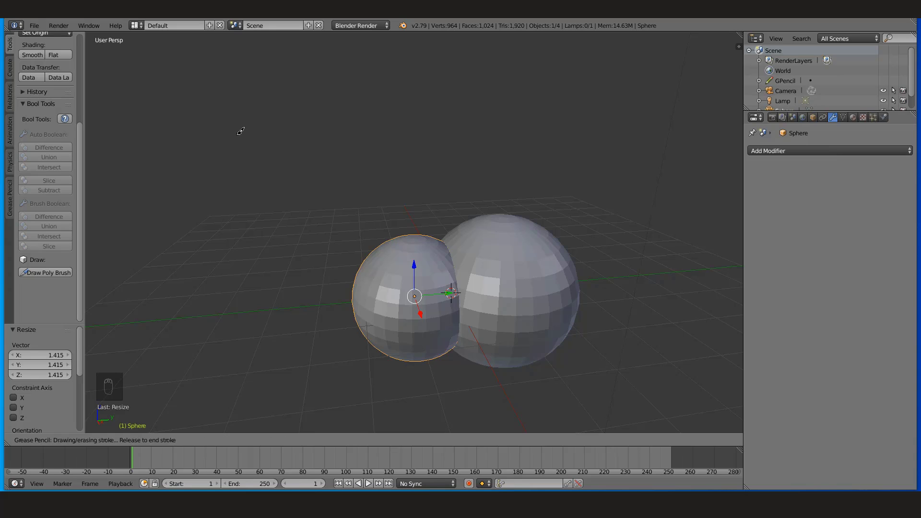
{"action": "left_click", "coordinate": [331, 51]}
{"action": "left_click", "coordinate": [330, 168]}
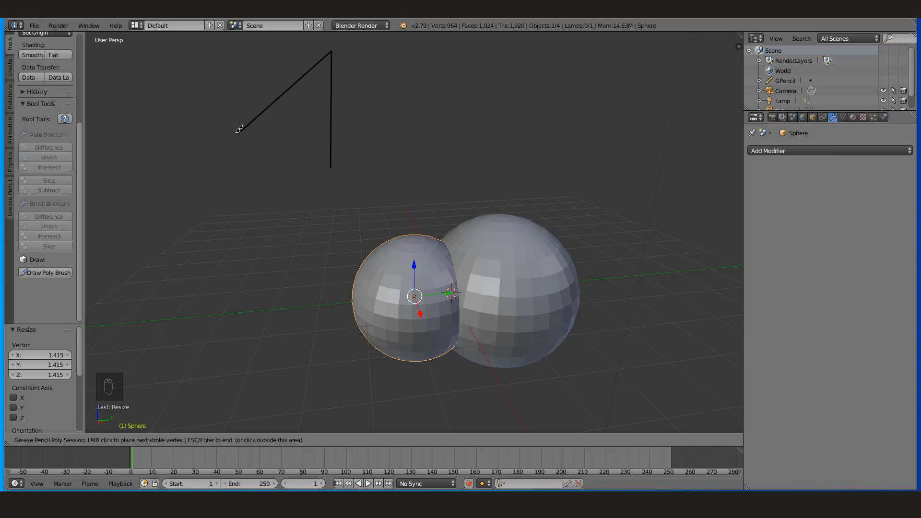
{"action": "key", "text": "Return"}
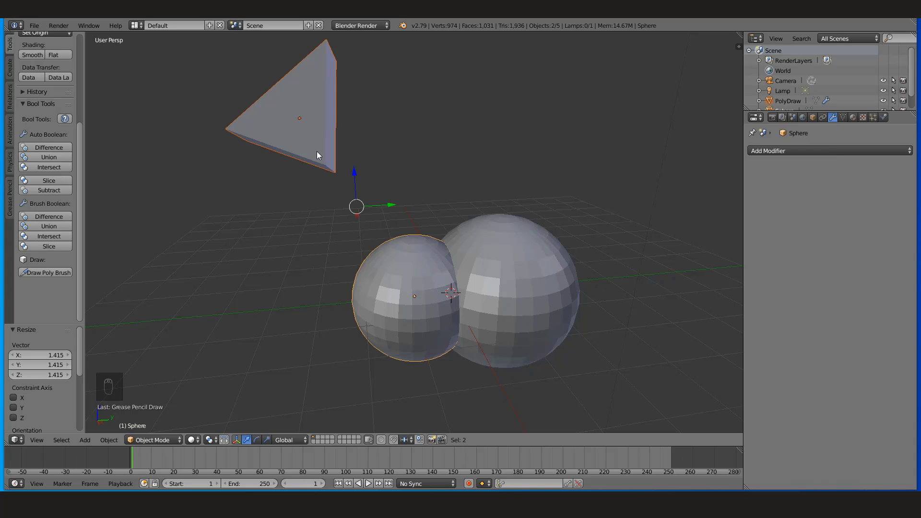
Draw a second, thin Poly Brush shape beside the triangle from a different viewing angle.
{"action": "middle_click_drag", "start_coordinate": [317, 155], "coordinate": [424, 269]}
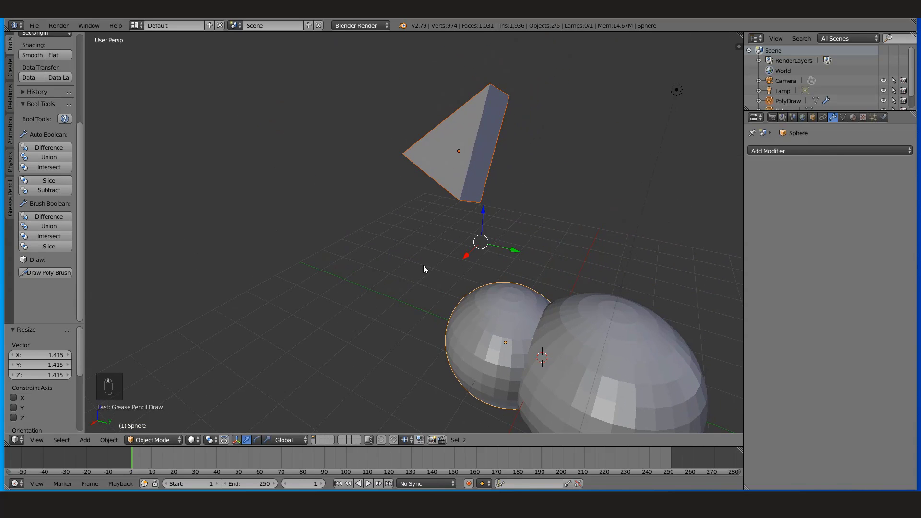
{"action": "left_click", "coordinate": [48, 273]}
{"action": "left_click", "coordinate": [219, 184]}
{"action": "left_click", "coordinate": [345, 102]}
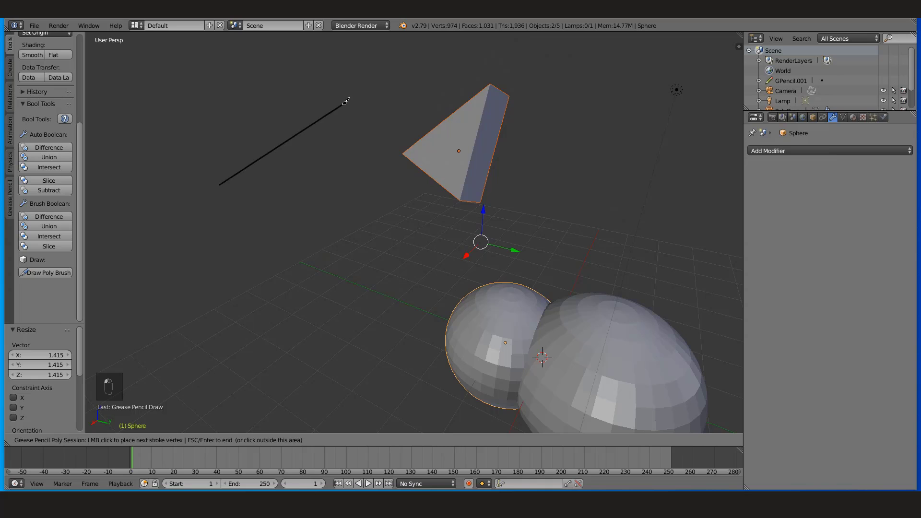
{"action": "key", "text": "Return"}
Examine the underlying meshes of the thin shape and the triangle in Edit Mode from several angles.
{"action": "mouse_move", "coordinate": [308, 168]}
{"action": "middle_mouse_down"}
{"action": "mouse_move", "coordinate": [270, 200]}
{"action": "mouse_move", "coordinate": [329, 154]}
{"action": "mouse_move", "coordinate": [323, 298]}
{"action": "mouse_move", "coordinate": [345, 226]}
{"action": "mouse_move", "coordinate": [367, 272]}
{"action": "mouse_move", "coordinate": [333, 268]}
{"action": "mouse_move", "coordinate": [347, 315]}
{"action": "mouse_move", "coordinate": [383, 338]}
{"action": "mouse_move", "coordinate": [431, 319]}
{"action": "mouse_move", "coordinate": [350, 333]}
{"action": "mouse_move", "coordinate": [260, 241]}
{"action": "mouse_move", "coordinate": [323, 260]}
{"action": "mouse_move", "coordinate": [373, 302]}
{"action": "mouse_move", "coordinate": [344, 272]}
{"action": "middle_mouse_up"}
{"action": "right_click", "coordinate": [259, 240]}
{"action": "key", "text": "Tab"}
{"action": "key", "text": "Tab"}
{"action": "middle_click_drag", "start_coordinate": [364, 288], "coordinate": [314, 288]}
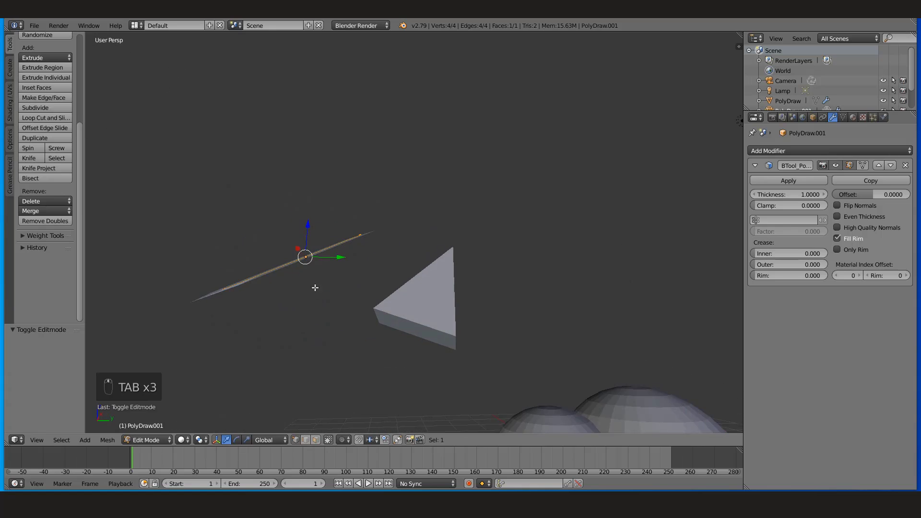
{"action": "key", "text": "Tab"}
{"action": "right_click", "coordinate": [436, 327]}
{"action": "middle_click_drag", "start_coordinate": [354, 314], "coordinate": [502, 289]}
{"action": "key", "text": "Tab"}
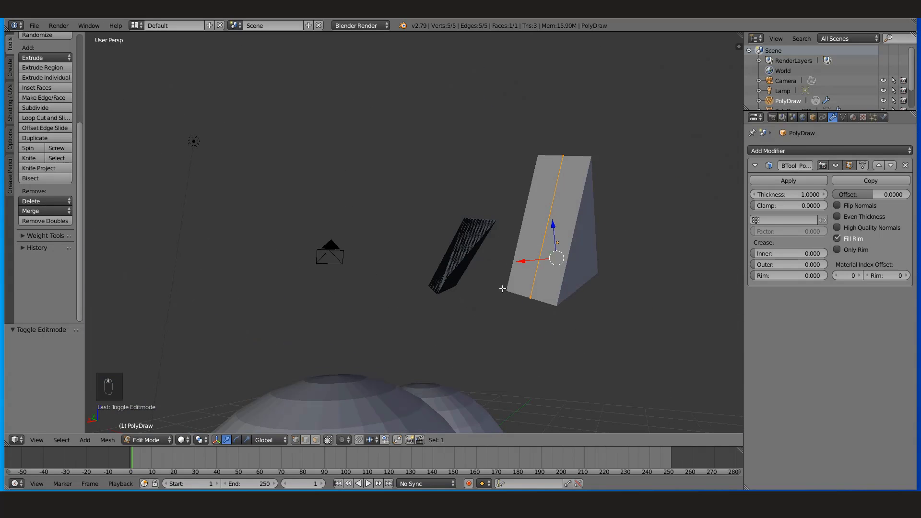
{"action": "middle_click_drag", "start_coordinate": [493, 181], "coordinate": [295, 271]}
{"action": "key", "text": "Tab"}
Examine the thin Poly Brush shape's mesh again in Edit Mode, looking around it from different sides.
{"action": "right_click", "coordinate": [295, 272]}
{"action": "key", "text": "Tab"}
{"action": "middle_click_drag", "start_coordinate": [353, 290], "coordinate": [348, 225]}
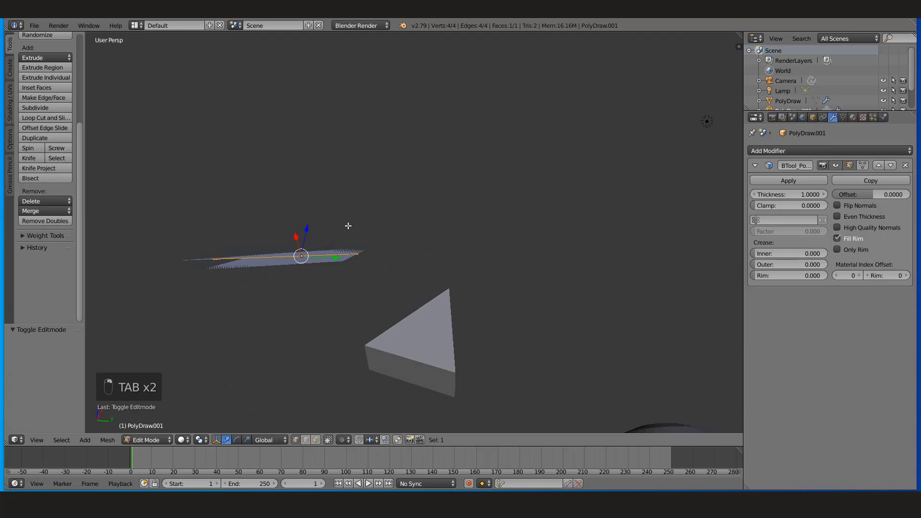
{"action": "middle_click_drag", "start_coordinate": [335, 266], "coordinate": [304, 233]}
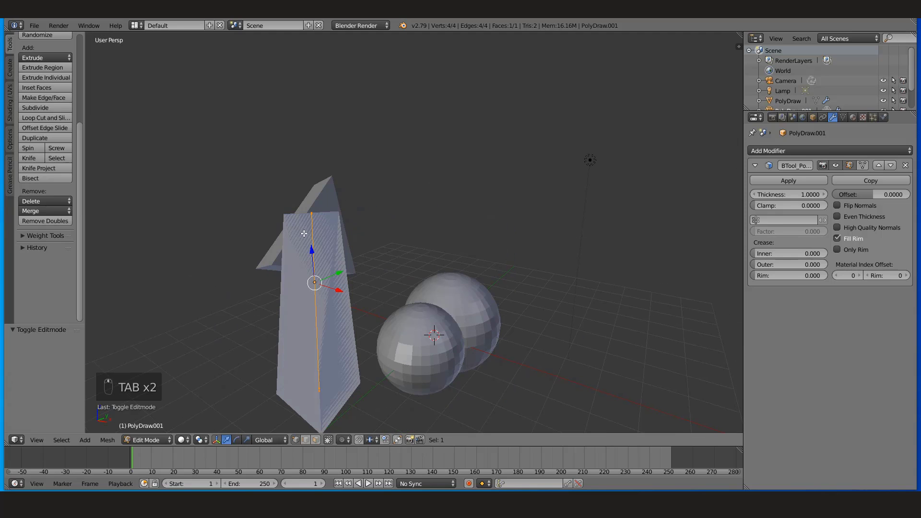
{"action": "mouse_move", "coordinate": [310, 272]}
{"action": "middle_mouse_down"}
{"action": "mouse_move", "coordinate": [315, 309]}
{"action": "mouse_move", "coordinate": [312, 287]}
{"action": "middle_mouse_up"}
{"action": "middle_click_drag", "start_coordinate": [298, 235], "coordinate": [467, 315]}
{"action": "key", "text": "Tab"}
{"action": "middle_click_drag", "start_coordinate": [522, 360], "coordinate": [263, 292]}
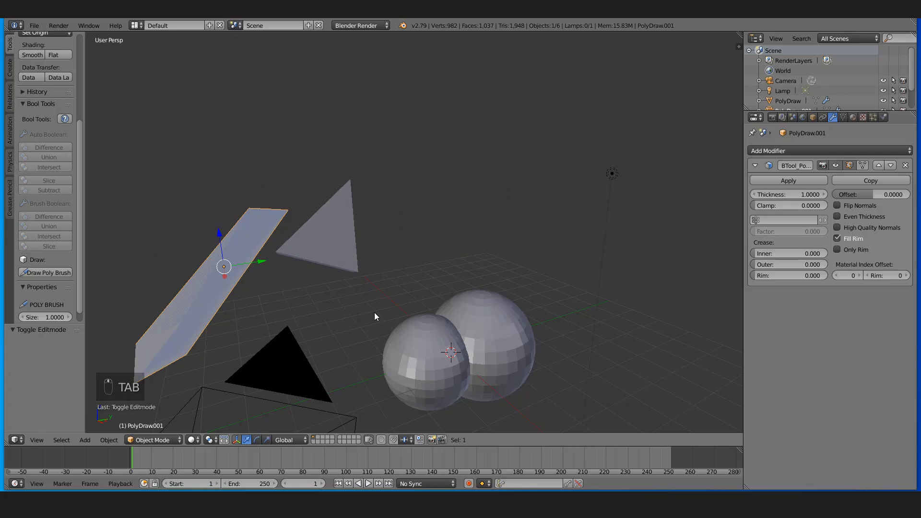
Select the first triangular shape and draw another triangular Poly Brush solid above it.
{"action": "middle_click_drag", "start_coordinate": [375, 312], "coordinate": [434, 243]}
{"action": "right_click", "coordinate": [434, 244]}
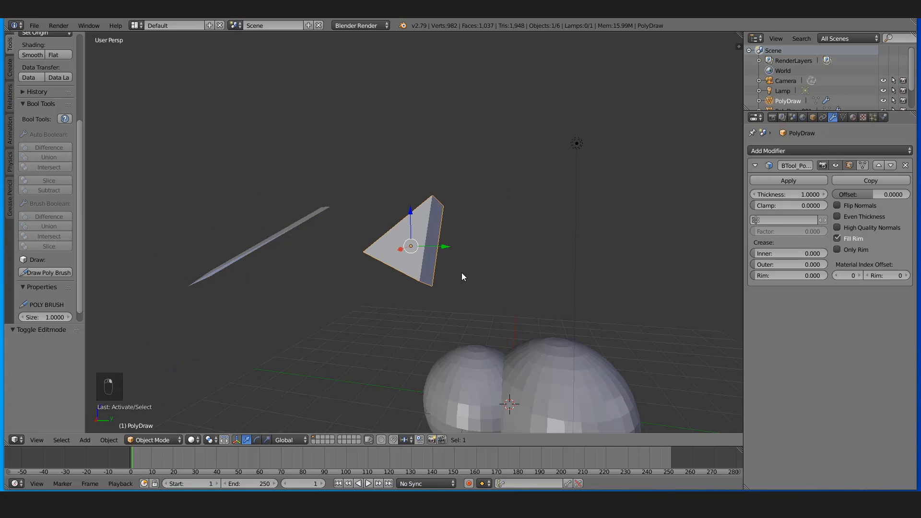
{"action": "scroll", "coordinate": [460, 275], "scroll_direction": "down", "scroll_amount": 3}
{"action": "left_click", "coordinate": [55, 273]}
{"action": "left_click", "coordinate": [330, 154]}
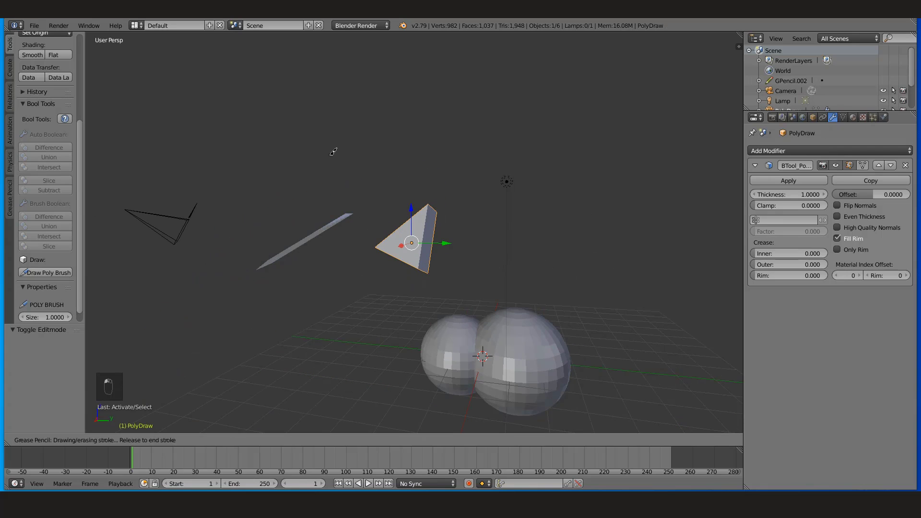
{"action": "left_click", "coordinate": [405, 119]}
{"action": "left_click", "coordinate": [412, 174]}
{"action": "key", "text": "Return"}
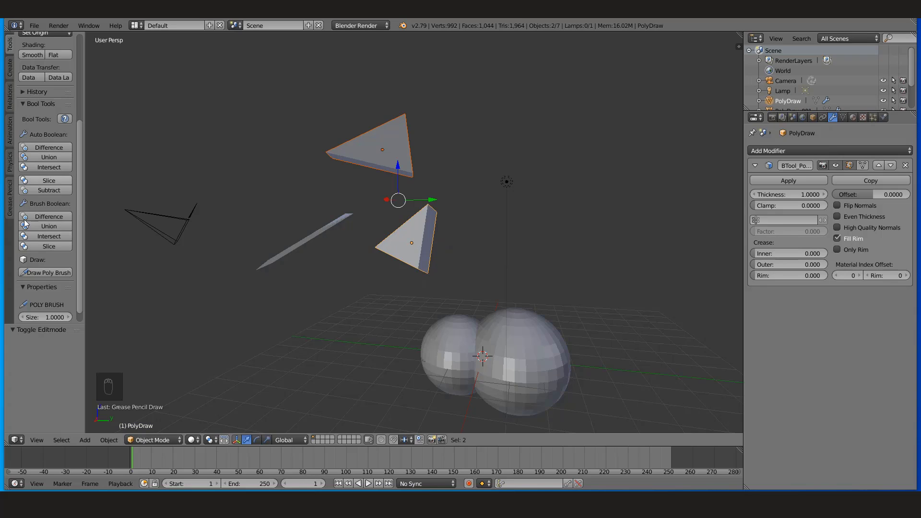
Draw a five-sided Poly Brush solid beside the upper triangle.
{"action": "left_click", "coordinate": [48, 272]}
{"action": "left_click", "coordinate": [472, 167]}
{"action": "left_click", "coordinate": [482, 203]}
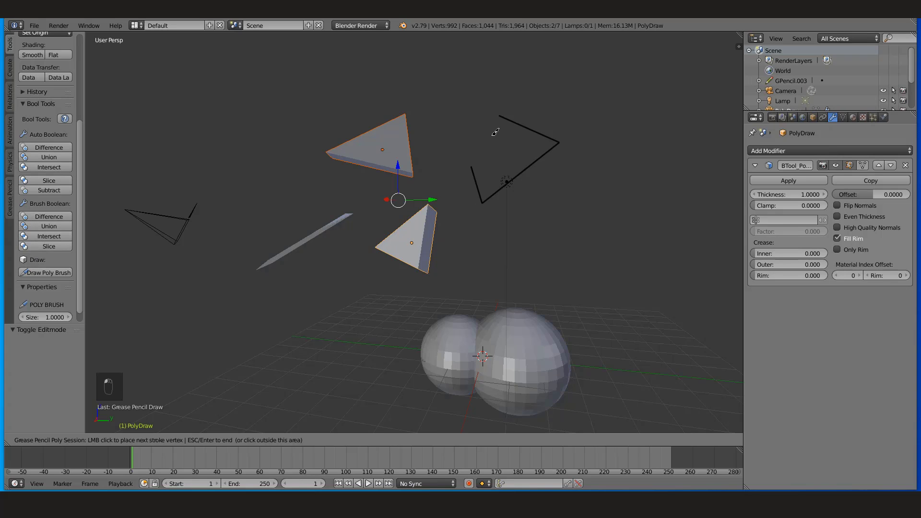
{"action": "left_click", "coordinate": [446, 114]}
{"action": "key", "text": "Return"}
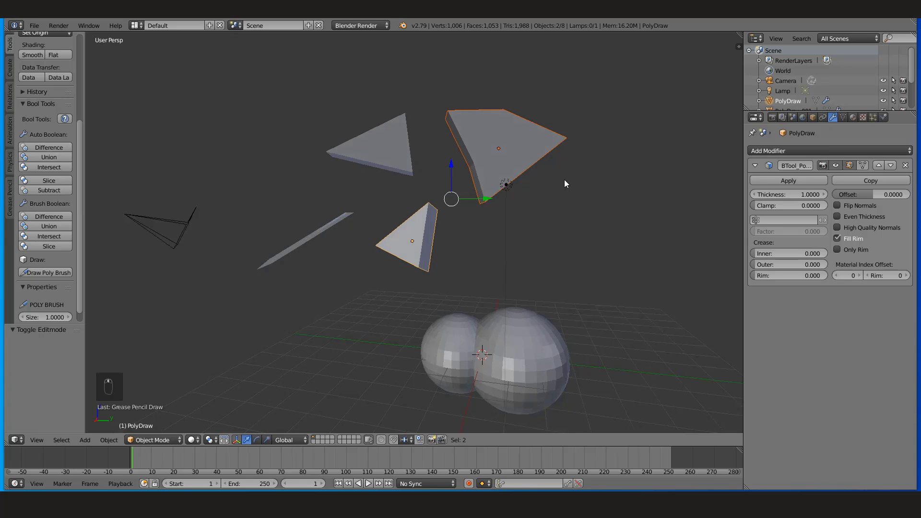
Move the first triangle and five-sided solid down about 6.5 units to the spheres, and the other triangle down about 6.8 units.
{"action": "mouse_move", "coordinate": [564, 180]}
{"action": "middle_mouse_down"}
{"action": "mouse_move", "coordinate": [522, 158]}
{"action": "mouse_move", "coordinate": [516, 167]}
{"action": "middle_mouse_up"}
{"action": "scroll", "coordinate": [559, 161], "scroll_direction": "down", "scroll_amount": 4}
{"action": "key", "text": "g"}
{"action": "left_click", "coordinate": [564, 321]}
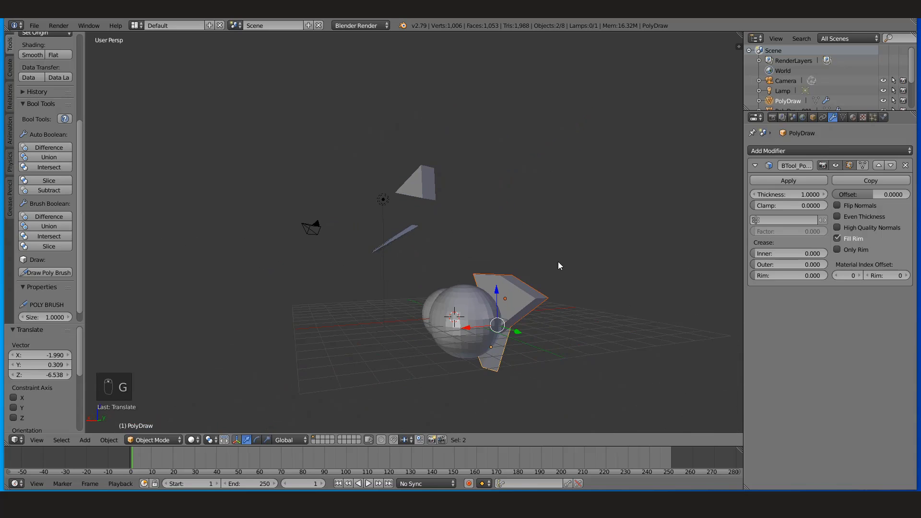
{"action": "right_click", "coordinate": [425, 188]}
{"action": "key", "text": "g"}
{"action": "left_click", "coordinate": [552, 278]}
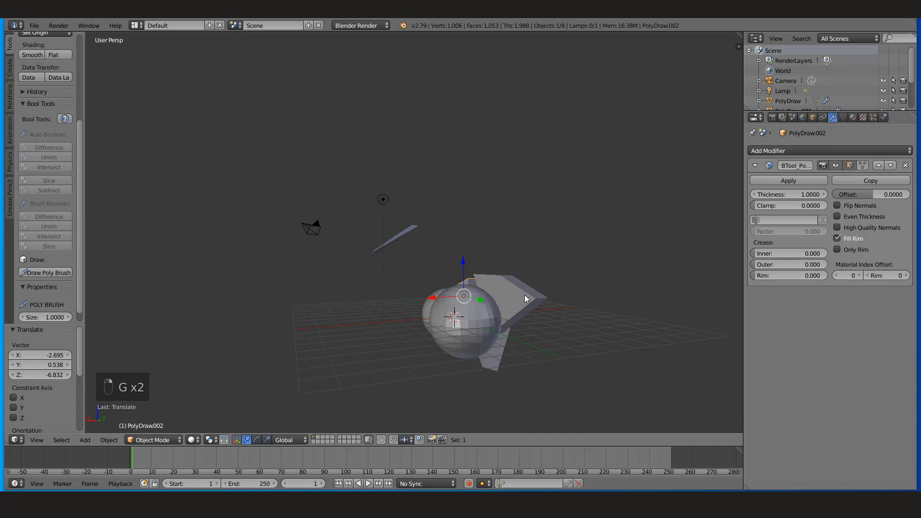
Select all four Poly Brush shapes and delete them, keeping only the two spheres.
{"action": "middle_click_drag", "start_coordinate": [524, 295], "coordinate": [473, 284]}
{"action": "right_click", "coordinate": [380, 347], "text": "shift"}
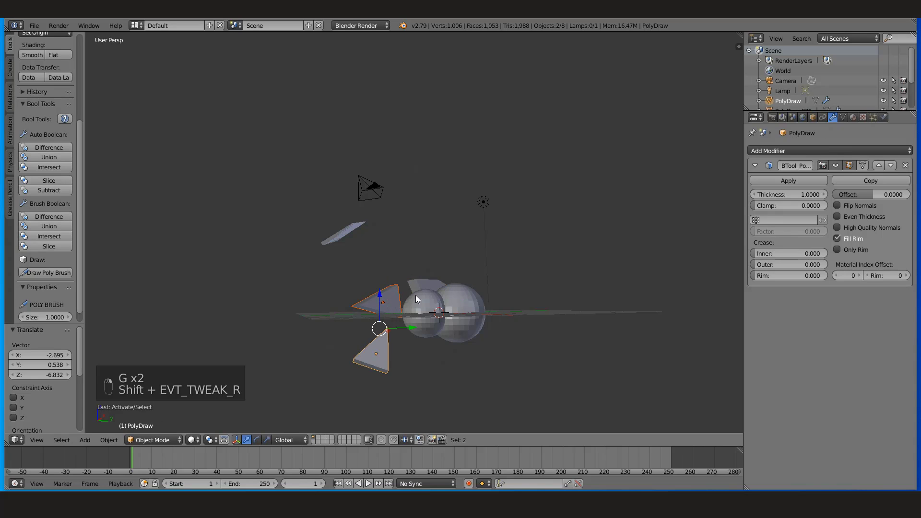
{"action": "right_click", "coordinate": [417, 290], "text": "shift"}
{"action": "right_click", "coordinate": [333, 238], "text": "shift"}
{"action": "key", "text": "x"}
{"action": "left_click", "coordinate": [388, 240]}
{"action": "middle_click_drag", "start_coordinate": [387, 240], "coordinate": [453, 278]}
{"action": "middle_click_drag", "start_coordinate": [574, 327], "coordinate": [497, 277], "text": "shift"}
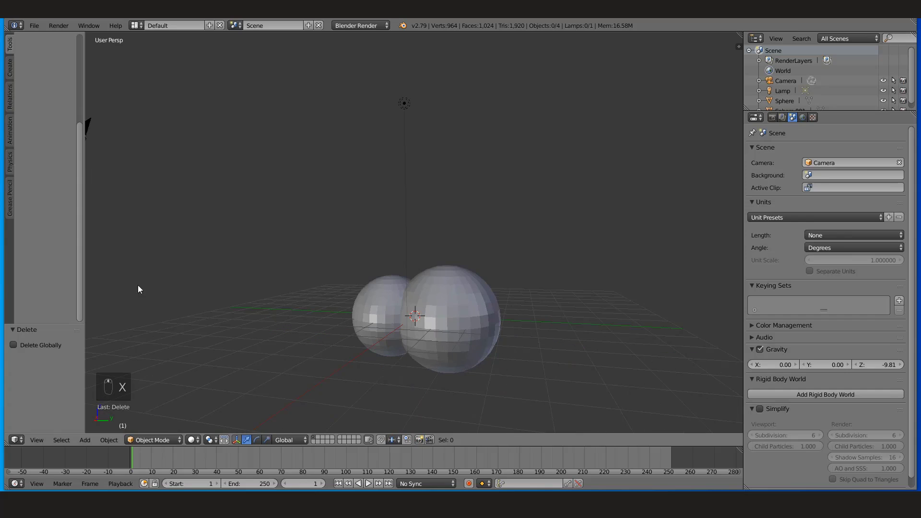
Select both spheres, collapse the Bool Tools section and delete the spheres.
{"action": "right_click", "coordinate": [460, 331]}
{"action": "right_click", "coordinate": [387, 320], "text": "shift"}
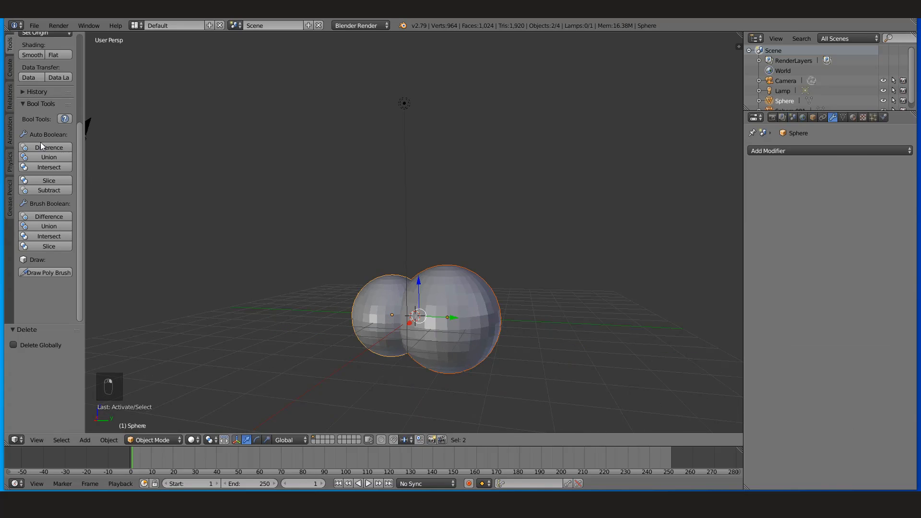
{"action": "left_click", "coordinate": [22, 104]}
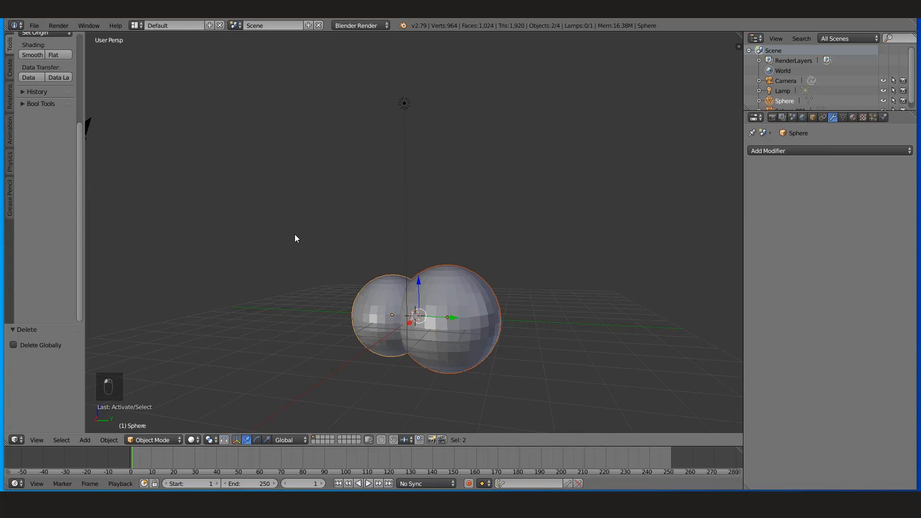
{"action": "middle_click_drag", "start_coordinate": [295, 236], "coordinate": [402, 232]}
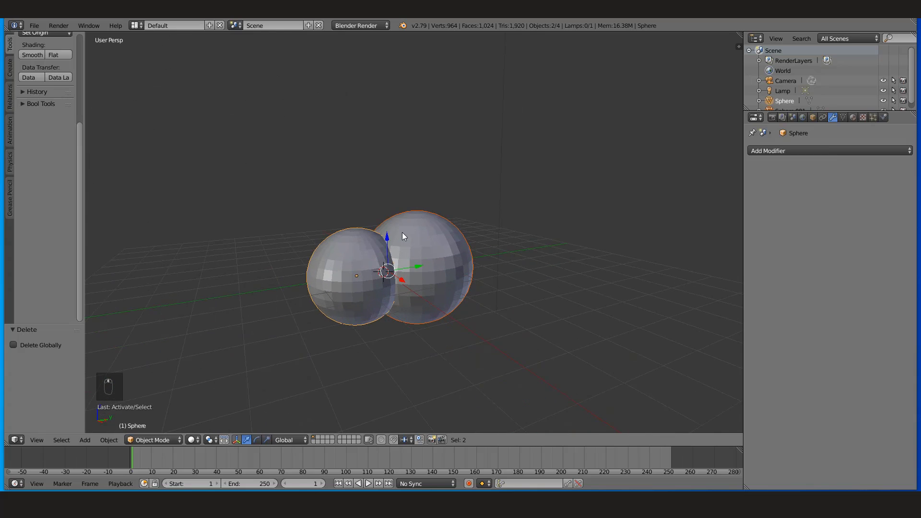
{"action": "key", "text": "x"}
{"action": "left_click", "coordinate": [402, 232]}
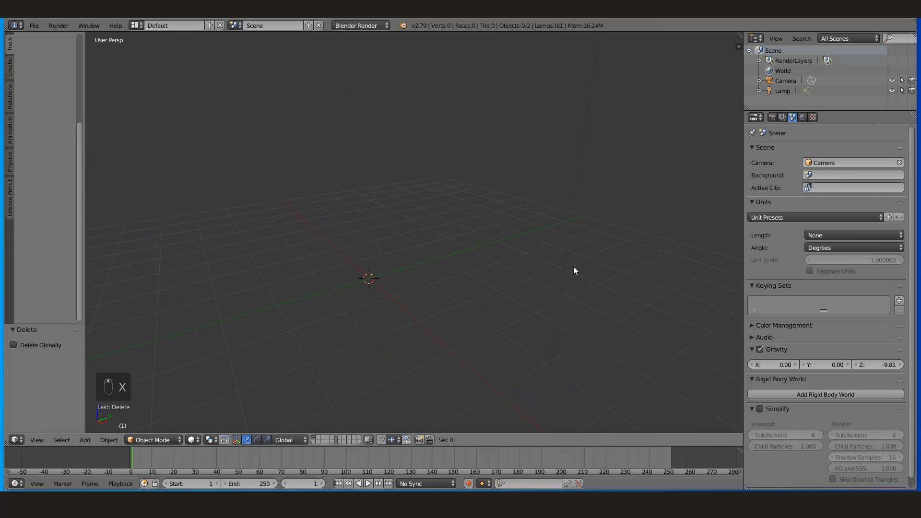
Add a cube mesh to the empty scene and scale it up uniformly.
{"action": "key", "text": "shift+a"}
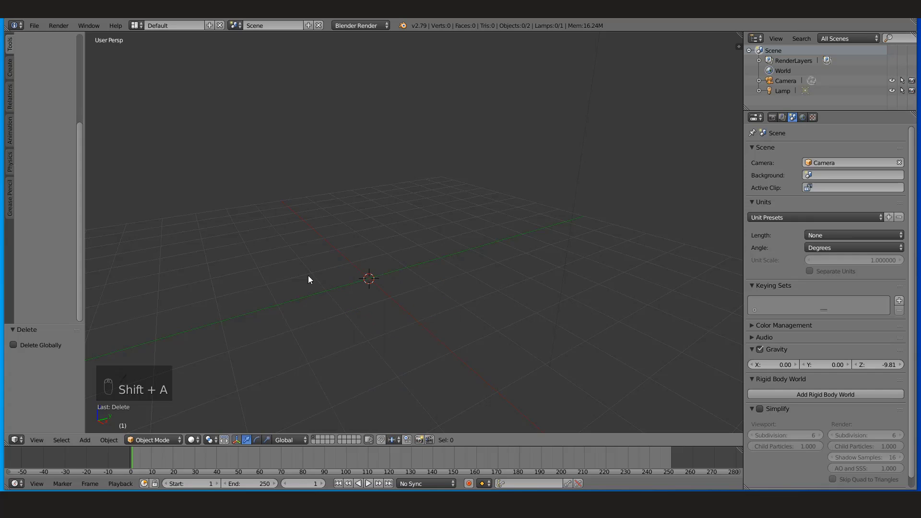
{"action": "key", "text": "shift+a"}
{"action": "mouse_move", "coordinate": [397, 275]}
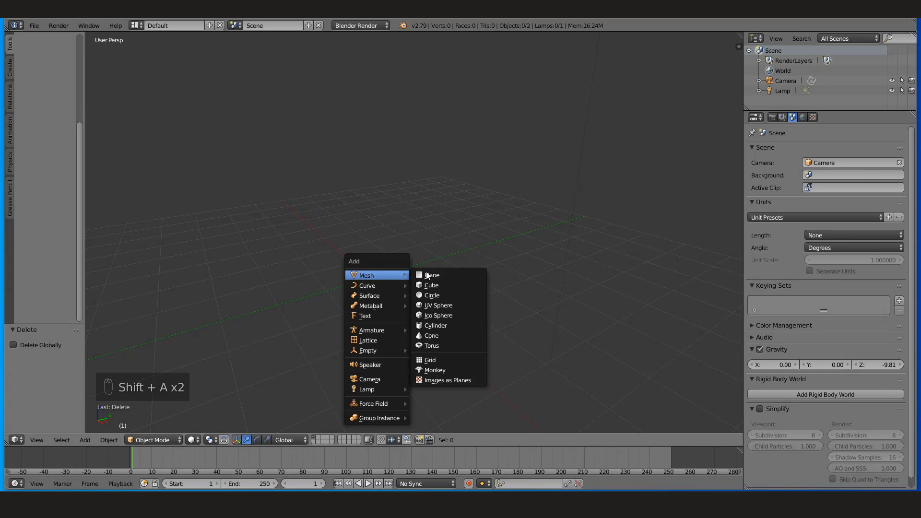
{"action": "left_click", "coordinate": [429, 286]}
{"action": "key", "text": "s"}
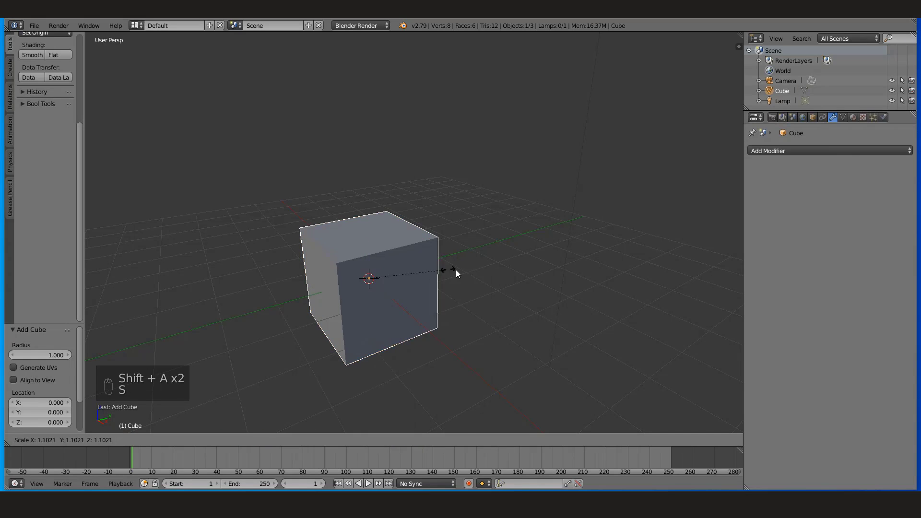
{"action": "left_click", "coordinate": [451, 271]}
Raise the cube along Z and adjust its height with a Z-only scale to form a low box.
{"action": "left_click_drag", "start_coordinate": [372, 256], "coordinate": [373, 214]}
{"action": "key", "text": "s"}
{"action": "key", "text": "z"}
{"action": "left_click", "coordinate": [395, 152]}
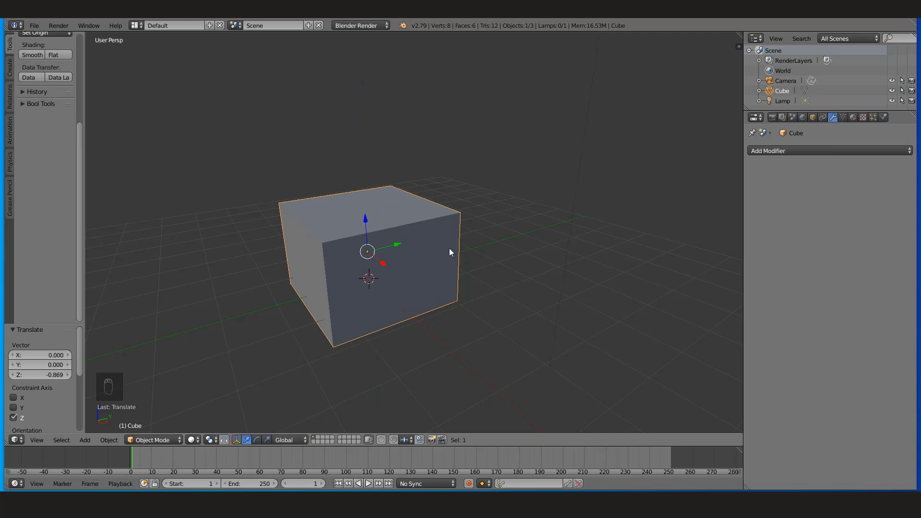
Stretch the box along the Y axis by a factor of about 1.38.
{"action": "middle_click_drag", "start_coordinate": [426, 251], "coordinate": [340, 233]}
{"action": "scroll", "coordinate": [317, 284], "scroll_direction": "up", "scroll_amount": 2}
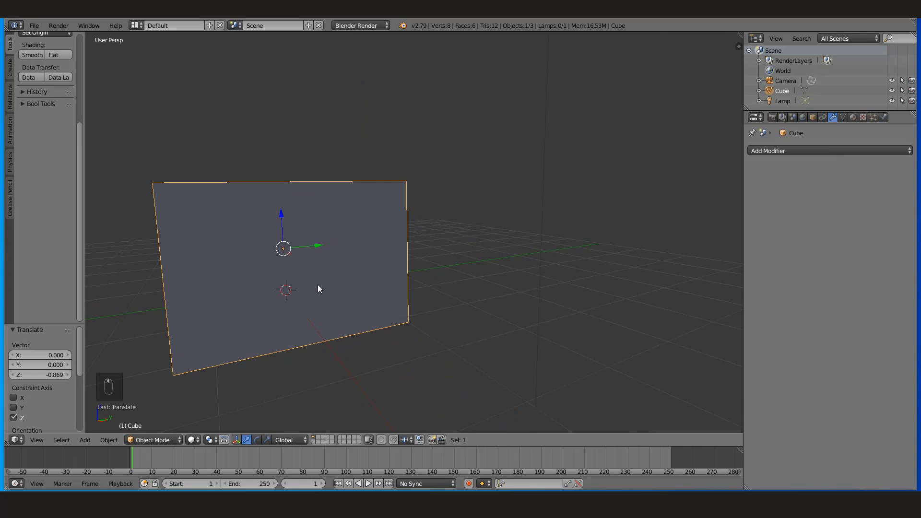
{"action": "middle_click_drag", "start_coordinate": [318, 284], "coordinate": [426, 287], "text": "shift"}
{"action": "key", "text": "s"}
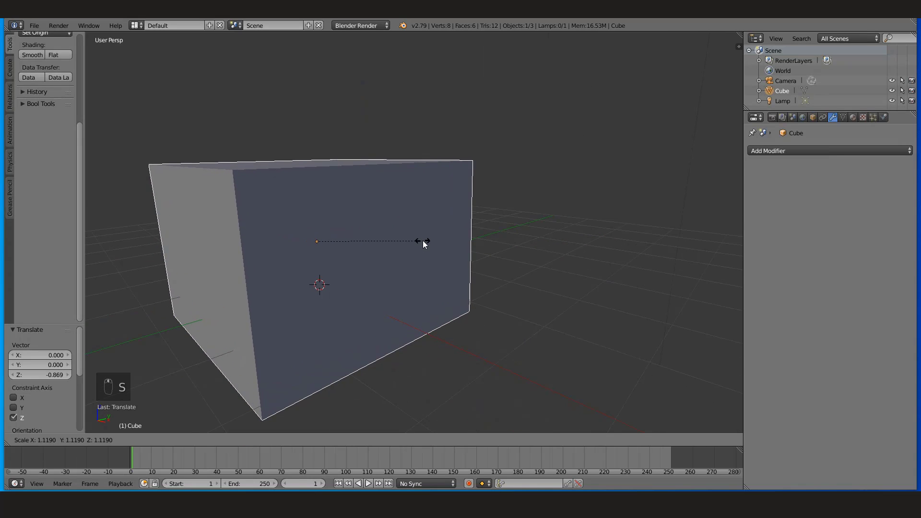
{"action": "key", "text": "y"}
{"action": "left_click", "coordinate": [452, 223]}
Add a second cube and move it about 0.71 units along X so it protrudes from the box's front wall.
{"action": "key", "text": "shift+a"}
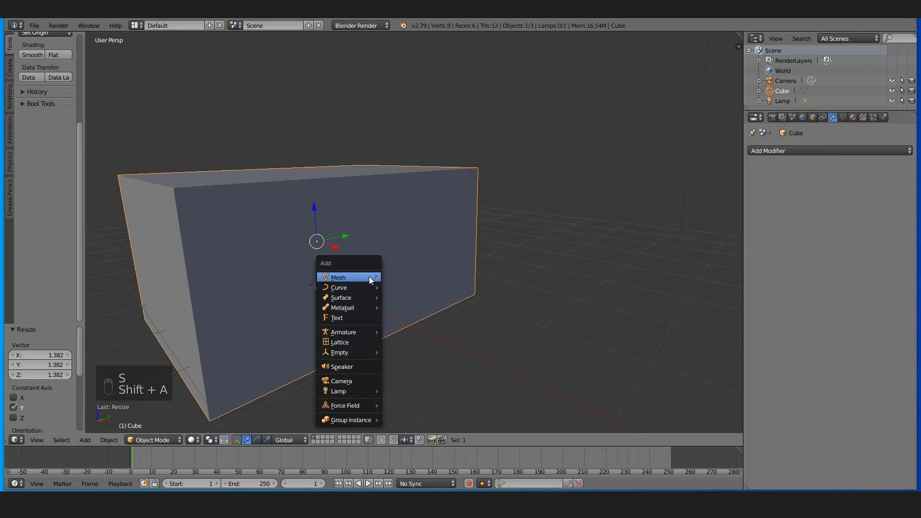
{"action": "mouse_move", "coordinate": [369, 277]}
{"action": "left_click", "coordinate": [399, 290]}
{"action": "middle_click_drag", "start_coordinate": [399, 290], "coordinate": [362, 310]}
{"action": "key", "text": "g"}
{"action": "key", "text": "x"}
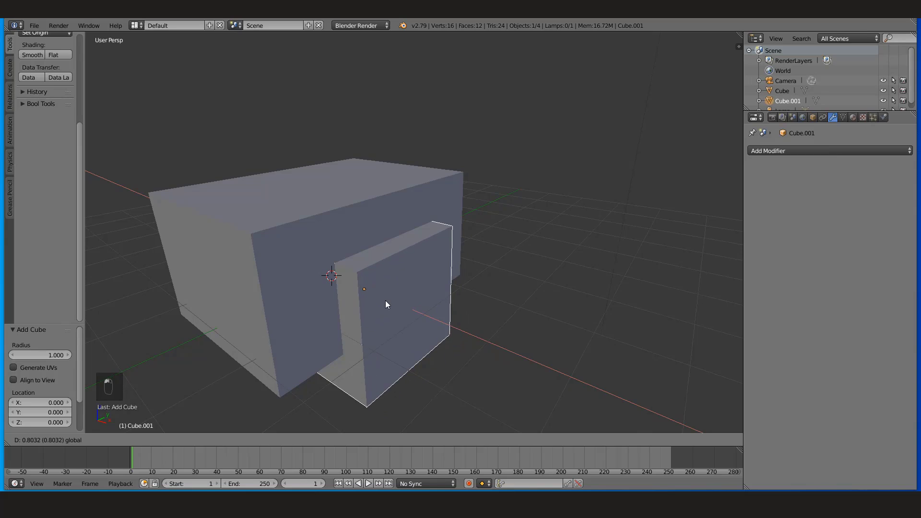
{"action": "left_click", "coordinate": [383, 295]}
Raise the second cube along Z and move it about -0.725 units along Y.
{"action": "key", "text": "g"}
{"action": "key", "text": "z"}
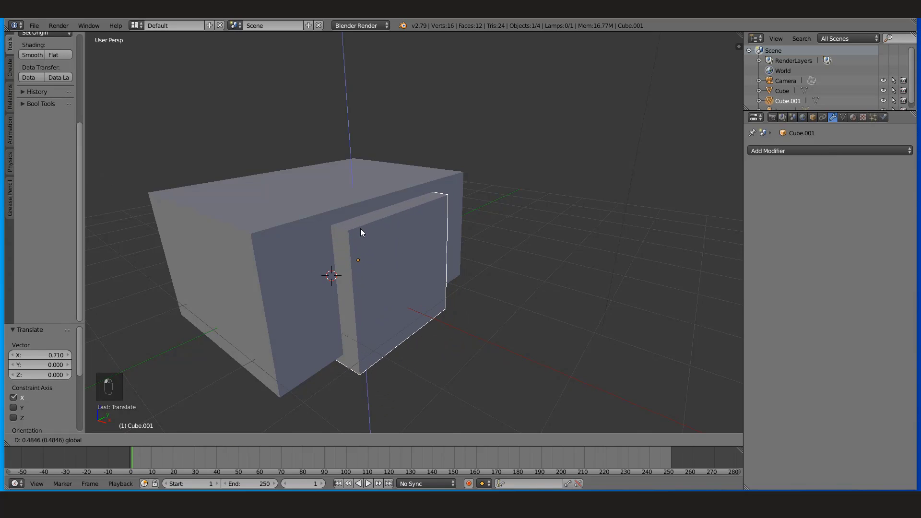
{"action": "left_click", "coordinate": [360, 228]}
{"action": "key", "text": "g"}
{"action": "key", "text": "y"}
{"action": "left_click", "coordinate": [357, 255]}
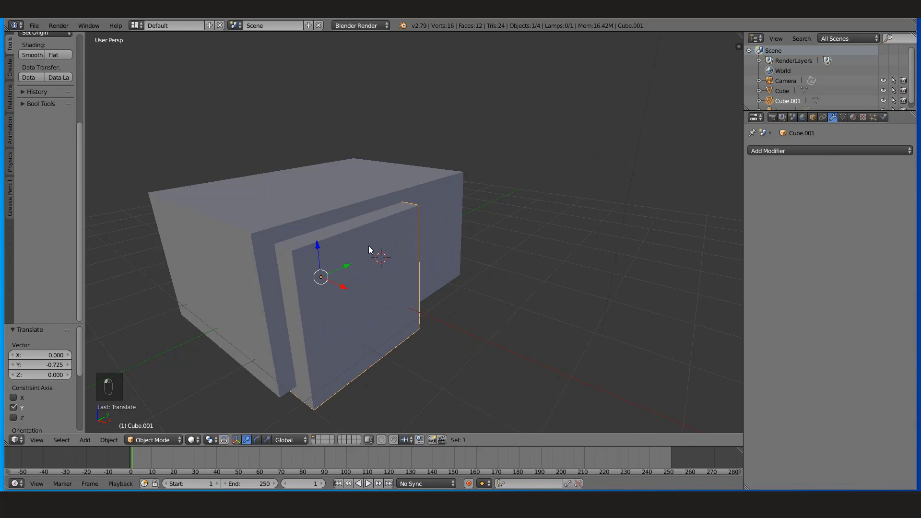
Scale the second cube to about 0.386 along Y and 0.757 along Z to make a door-shaped block.
{"action": "key", "text": "s"}
{"action": "key", "text": "y"}
{"action": "left_click", "coordinate": [356, 256]}
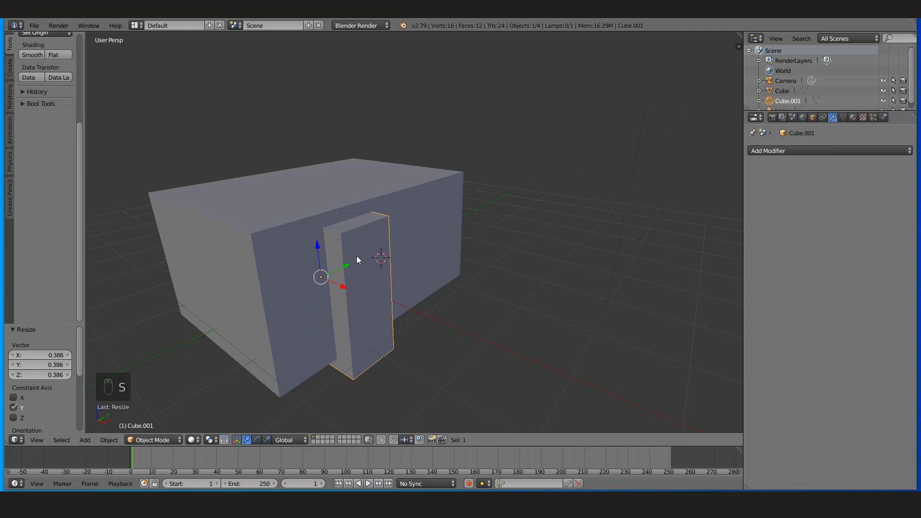
{"action": "key", "text": "s"}
{"action": "key", "text": "z"}
{"action": "left_click", "coordinate": [382, 241]}
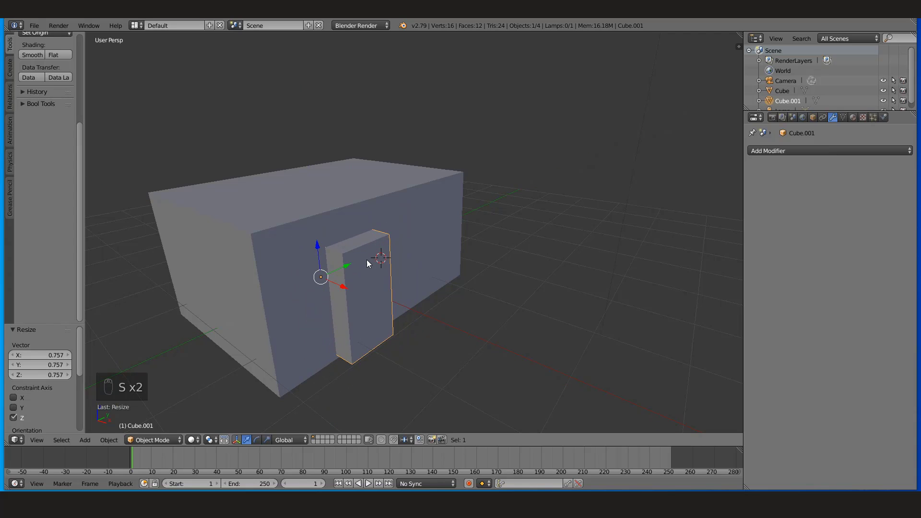
Shift the door block along negative Y towards the wall's end and lower it about 0.063 units.
{"action": "left_click_drag", "start_coordinate": [347, 267], "coordinate": [321, 284]}
{"action": "middle_click_drag", "start_coordinate": [330, 281], "coordinate": [335, 284]}
{"action": "left_click_drag", "start_coordinate": [273, 237], "coordinate": [275, 243]}
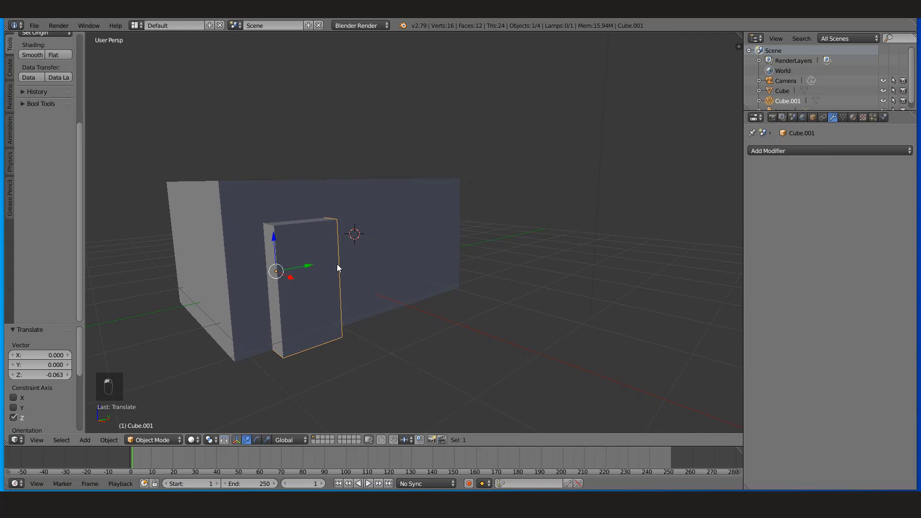
Duplicate the door block and move the copy along Y to the other end of the front wall.
{"action": "middle_click_drag", "start_coordinate": [337, 264], "coordinate": [315, 266]}
{"action": "key", "text": "shift+d"}
{"action": "right_click", "coordinate": [321, 261]}
{"action": "left_click_drag", "start_coordinate": [276, 267], "coordinate": [387, 231]}
Raise the duplicate's bottom face along Z in Edit Mode to shorten it into a window block.
{"action": "key", "text": "Tab"}
{"action": "key", "text": "a"}
{"action": "key", "text": "a"}
{"action": "key", "text": "z"}
{"action": "key", "text": "a"}
{"action": "key", "text": "z"}
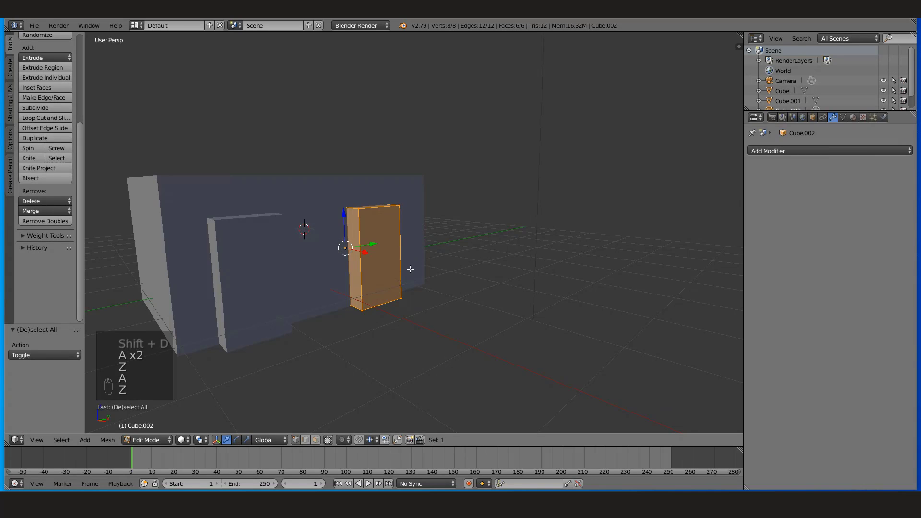
{"action": "key", "text": "z"}
{"action": "key", "text": "a"}
{"action": "mouse_move", "coordinate": [394, 259]}
{"action": "left_mouse_down", "text": "ctrl"}
{"action": "mouse_move", "coordinate": [257, 253]}
{"action": "mouse_move", "coordinate": [403, 307]}
{"action": "left_mouse_up", "text": "ctrl"}
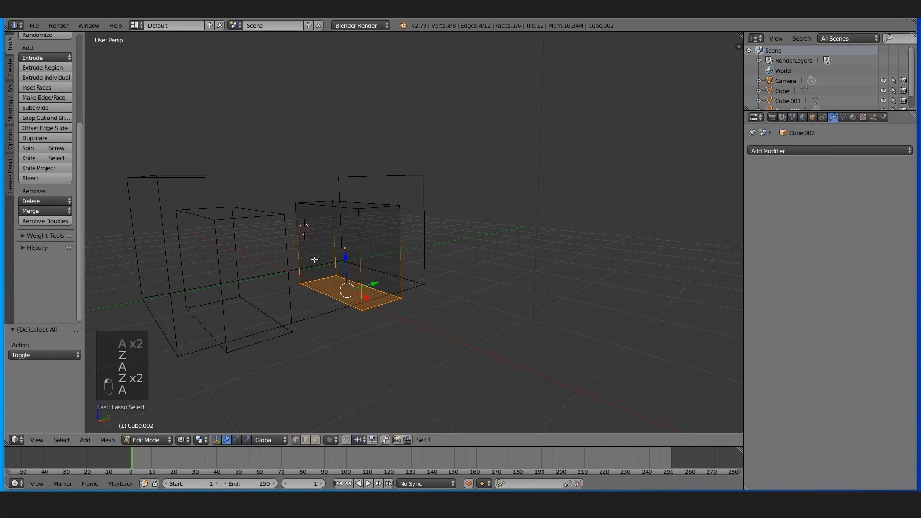
{"action": "left_click_drag", "start_coordinate": [344, 255], "coordinate": [344, 218]}
{"action": "key", "text": "z"}
{"action": "key", "text": "Tab"}
Widen the window block by about 1.679 along Y and reposition it along Y, clear of the door block.
{"action": "mouse_move", "coordinate": [390, 250]}
{"action": "middle_mouse_down"}
{"action": "mouse_move", "coordinate": [366, 266]}
{"action": "mouse_move", "coordinate": [387, 263]}
{"action": "middle_mouse_up"}
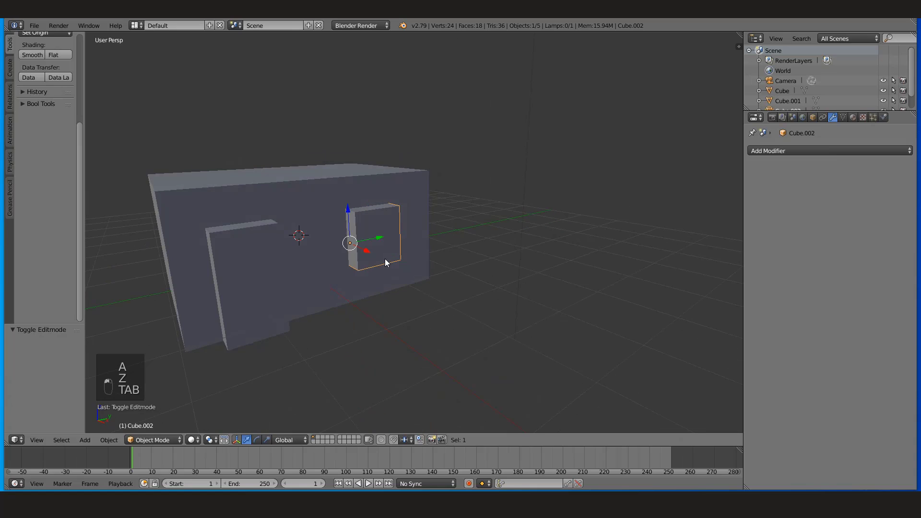
{"action": "left_click_drag", "start_coordinate": [382, 243], "coordinate": [348, 254]}
{"action": "middle_click_drag", "start_coordinate": [361, 255], "coordinate": [390, 237]}
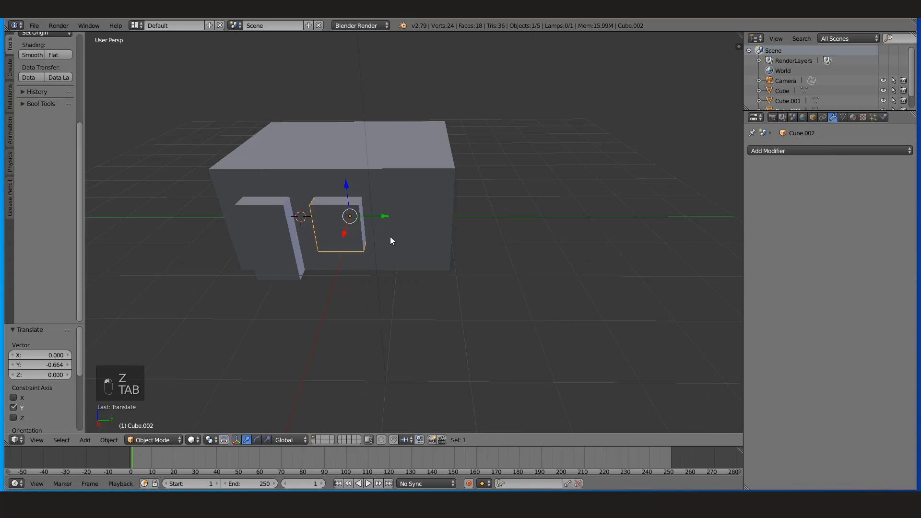
{"action": "key", "text": "s"}
{"action": "key", "text": "x"}
{"action": "key", "text": "y"}
{"action": "left_click", "coordinate": [424, 235]}
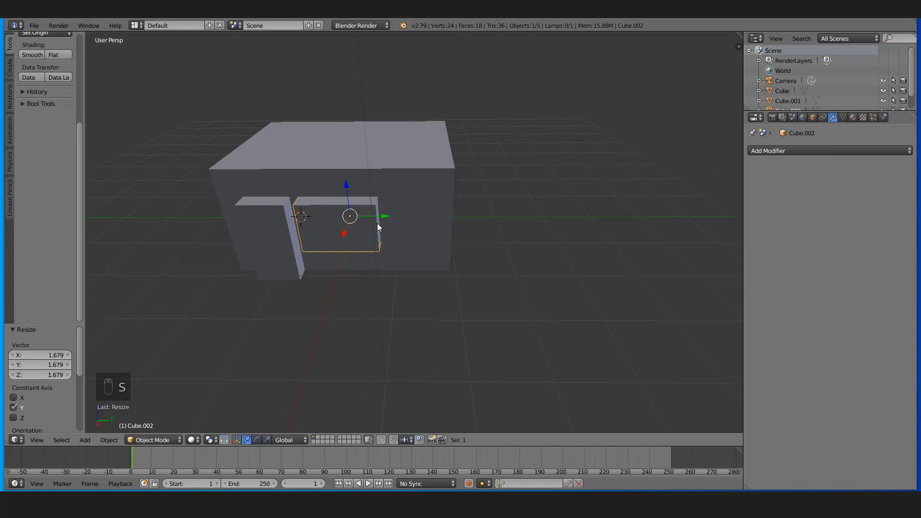
{"action": "left_click_drag", "start_coordinate": [353, 220], "coordinate": [382, 221]}
Add a plane scaled by about 3.676 and lower it to the base of the box as ground.
{"action": "middle_click_drag", "start_coordinate": [382, 221], "coordinate": [258, 287]}
{"action": "right_click", "coordinate": [258, 287]}
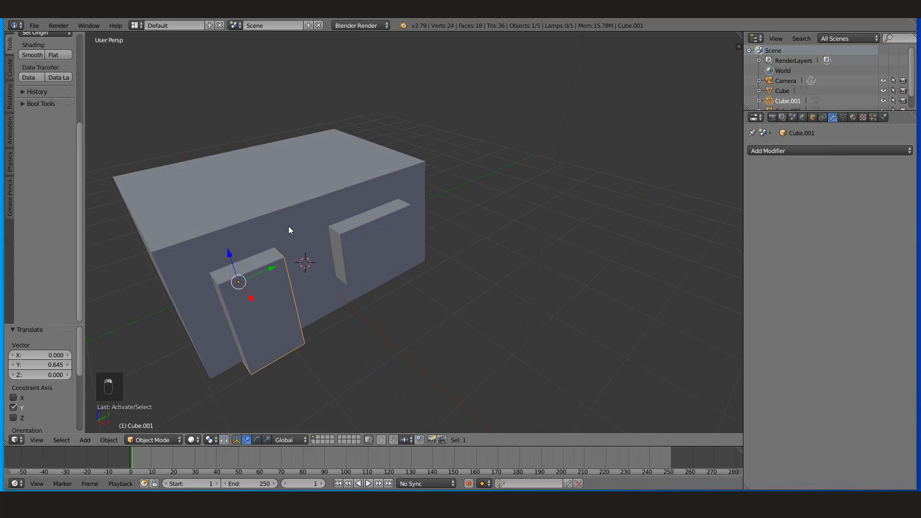
{"action": "middle_click_drag", "start_coordinate": [366, 257], "coordinate": [329, 288]}
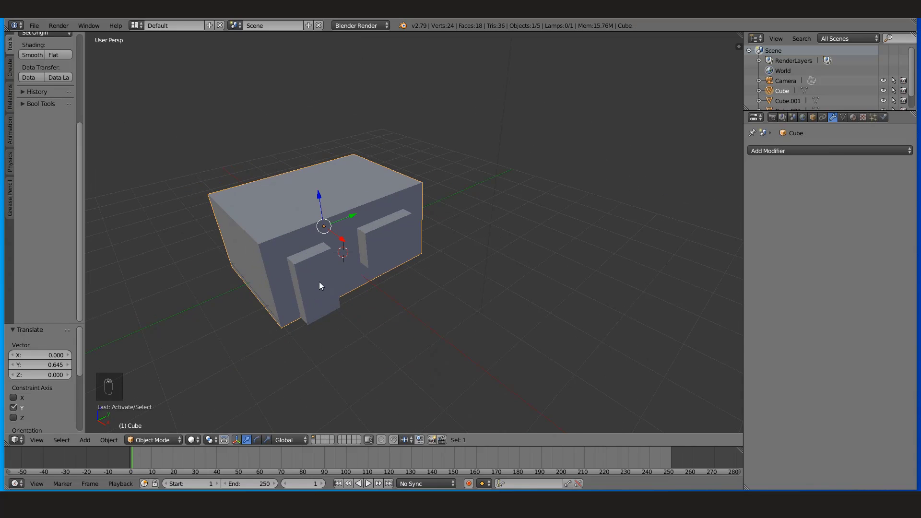
{"action": "key", "text": "shift+a"}
{"action": "mouse_move", "coordinate": [321, 280]}
{"action": "left_click", "coordinate": [418, 282]}
{"action": "key", "text": "s"}
{"action": "left_click", "coordinate": [481, 261]}
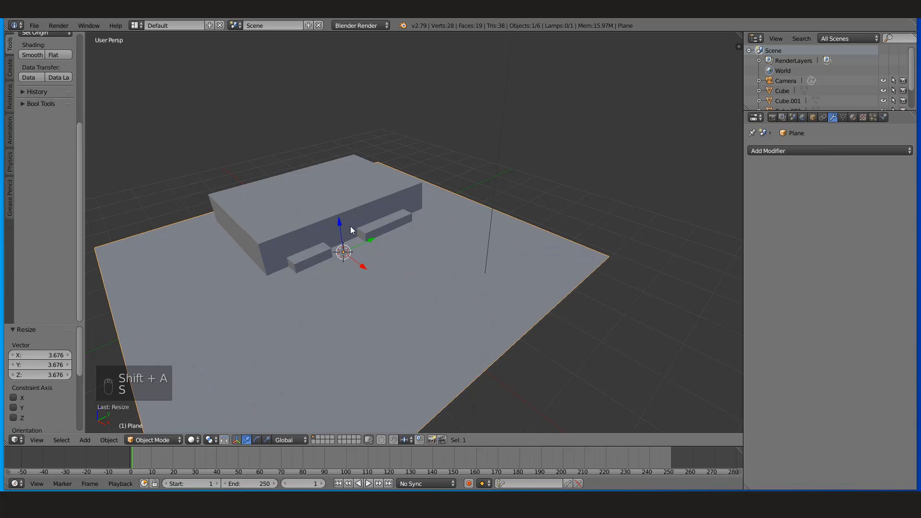
{"action": "left_click_drag", "start_coordinate": [351, 226], "coordinate": [346, 272]}
{"action": "middle_click_drag", "start_coordinate": [345, 272], "coordinate": [382, 272]}
{"action": "key", "text": "a"}
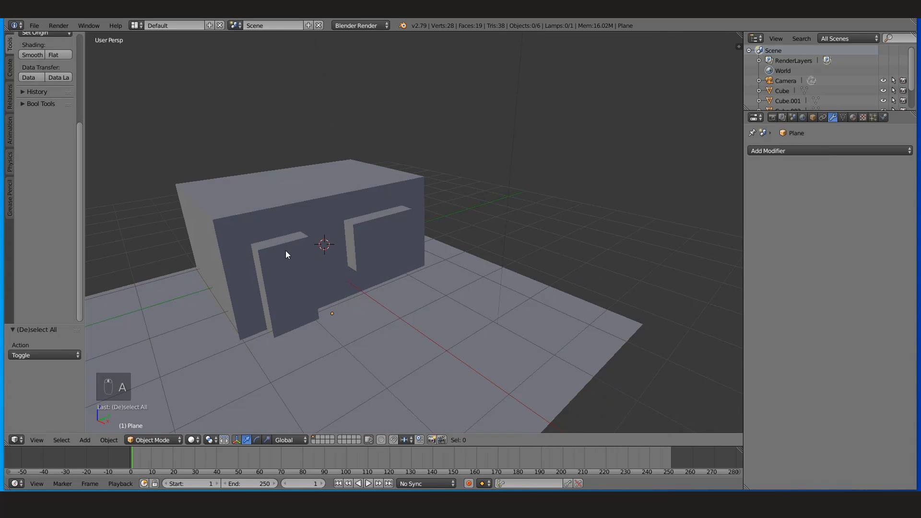
Set a render border around the building in the viewport.
{"action": "mouse_move", "coordinate": [329, 314]}
{"action": "middle_mouse_down"}
{"action": "mouse_move", "coordinate": [338, 289]}
{"action": "mouse_move", "coordinate": [313, 295]}
{"action": "mouse_move", "coordinate": [330, 283]}
{"action": "middle_mouse_up"}
{"action": "key", "text": "ctrl+b"}
{"action": "left_click_drag", "start_coordinate": [160, 162], "coordinate": [459, 276]}
{"action": "left_click_drag", "start_coordinate": [539, 364], "coordinate": [537, 362]}
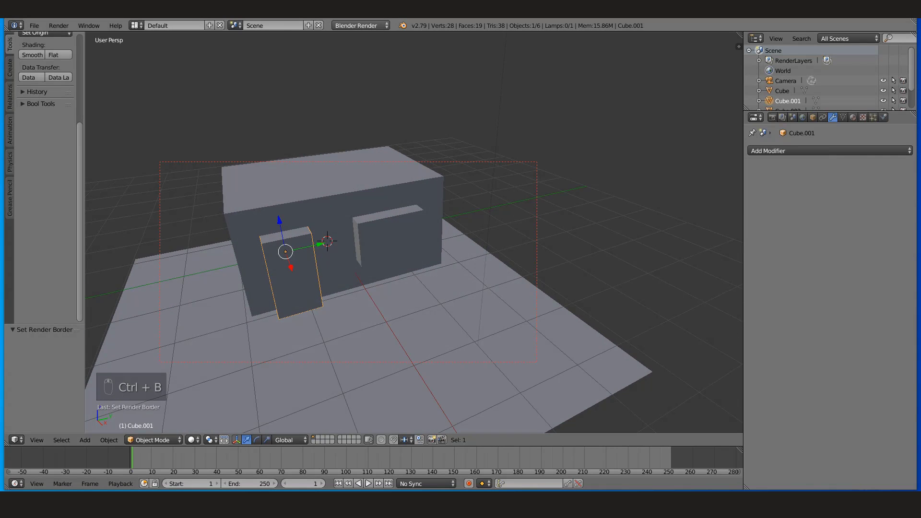
Switch the render engine to Cycles and preview the building in Rendered shading before returning to Solid shading.
{"action": "left_click", "coordinate": [378, 27]}
{"action": "left_click", "coordinate": [369, 59]}
{"action": "left_click", "coordinate": [193, 440]}
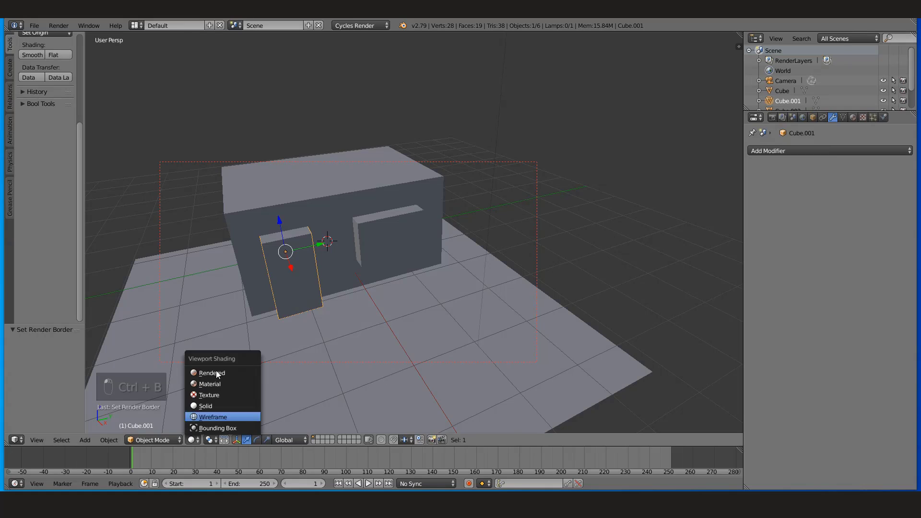
{"action": "left_click", "coordinate": [267, 370]}
{"action": "middle_click_drag", "start_coordinate": [438, 343], "coordinate": [419, 307]}
{"action": "scroll", "coordinate": [396, 319], "scroll_direction": "up", "scroll_amount": 2}
{"action": "scroll", "coordinate": [396, 318], "scroll_direction": "up", "scroll_amount": 1}
{"action": "scroll", "coordinate": [422, 310], "scroll_direction": "down", "scroll_amount": 1}
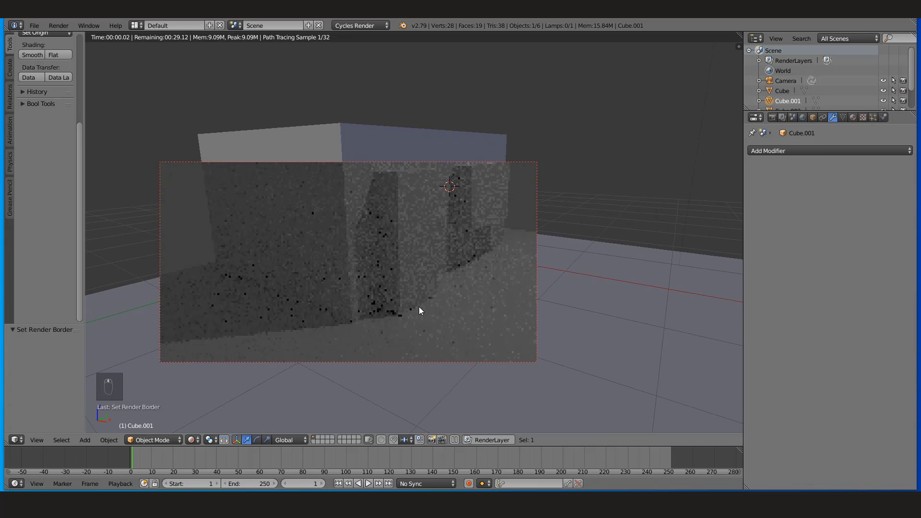
{"action": "left_click", "coordinate": [192, 440]}
{"action": "left_click", "coordinate": [240, 414]}
Lengthen the box by moving its end face on the window side far outward along Y in Edit Mode.
{"action": "middle_click_drag", "start_coordinate": [485, 310], "coordinate": [505, 212]}
{"action": "right_click", "coordinate": [505, 212]}
{"action": "key", "text": "Tab"}
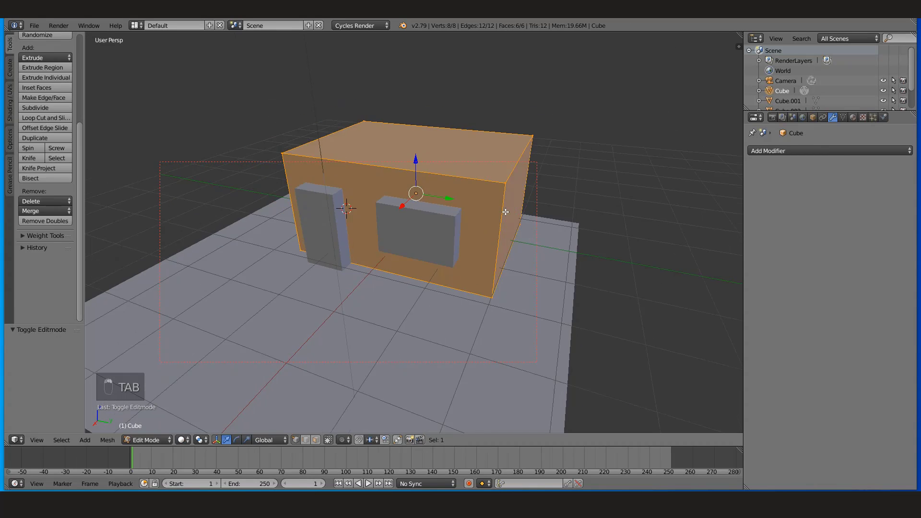
{"action": "key", "text": "z"}
{"action": "key", "text": "a"}
{"action": "right_click", "coordinate": [513, 211]}
{"action": "scroll", "coordinate": [586, 183], "scroll_direction": "down", "scroll_amount": 1}
{"action": "middle_click_drag", "start_coordinate": [586, 183], "coordinate": [547, 187], "text": "shift"}
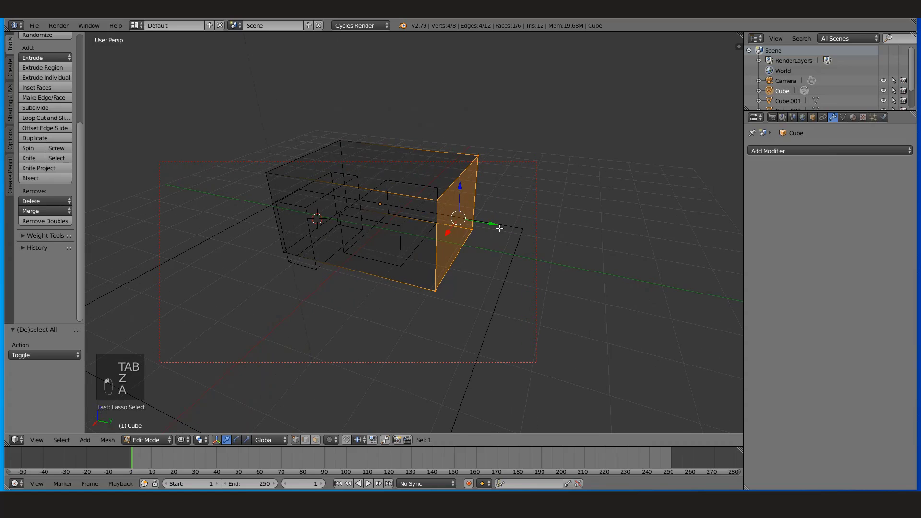
{"action": "left_click_drag", "start_coordinate": [503, 228], "coordinate": [707, 307]}
{"action": "key", "text": "Tab"}
{"action": "middle_click_drag", "start_coordinate": [410, 263], "coordinate": [456, 266]}
{"action": "key", "text": "z"}
Reposition the window block along Y and reselect the door block.
{"action": "right_click", "coordinate": [335, 249]}
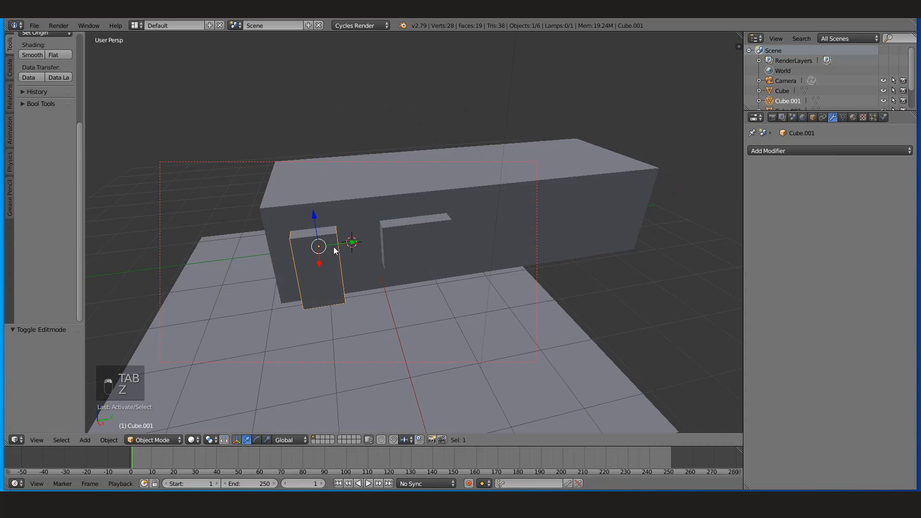
{"action": "middle_click_drag", "start_coordinate": [379, 240], "coordinate": [419, 235]}
{"action": "right_click", "coordinate": [402, 233], "text": "shift"}
{"action": "left_click_drag", "start_coordinate": [402, 235], "coordinate": [396, 257]}
{"action": "middle_click_drag", "start_coordinate": [396, 256], "coordinate": [485, 287]}
{"action": "right_click", "coordinate": [391, 278]}
{"action": "scroll", "coordinate": [442, 297], "scroll_direction": "up", "scroll_amount": 3}
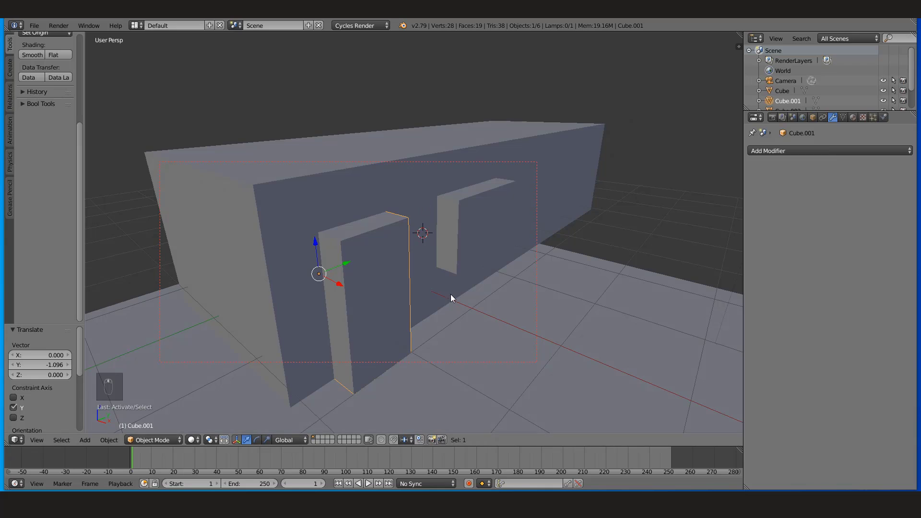
{"action": "middle_click_drag", "start_coordinate": [394, 279], "coordinate": [378, 259]}
{"action": "middle_click_drag", "start_coordinate": [435, 276], "coordinate": [447, 201]}
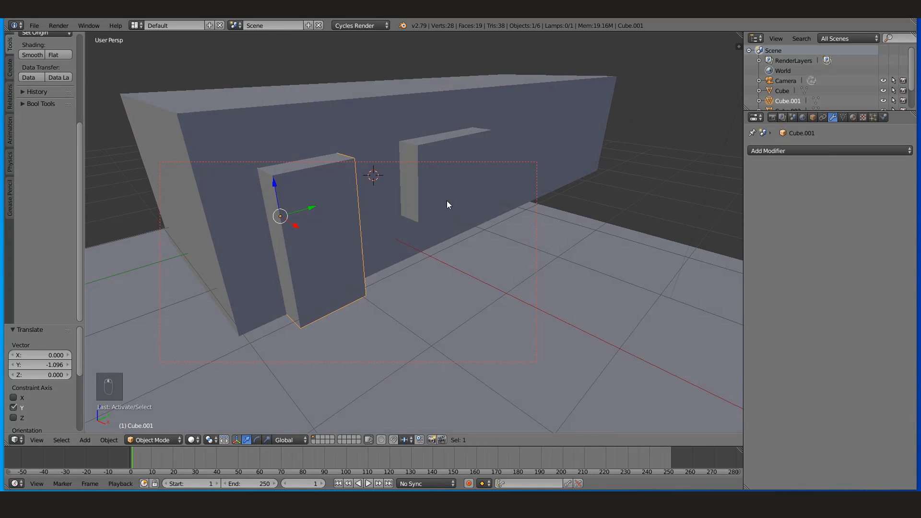
Add a Boolean modifier to the large box with the door block Cube.001 as its object.
{"action": "right_click", "coordinate": [387, 109]}
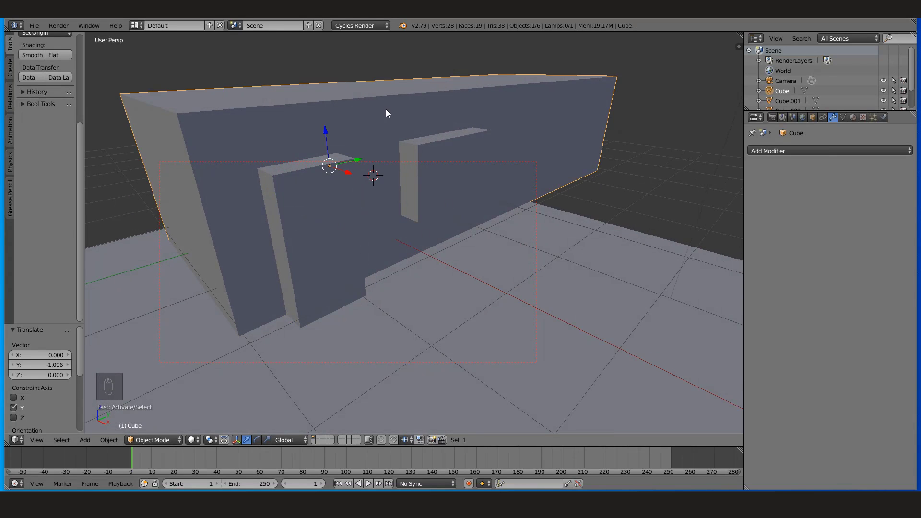
{"action": "right_click", "coordinate": [325, 199]}
{"action": "right_click", "coordinate": [412, 157]}
{"action": "left_click", "coordinate": [826, 151]}
{"action": "left_click", "coordinate": [724, 195]}
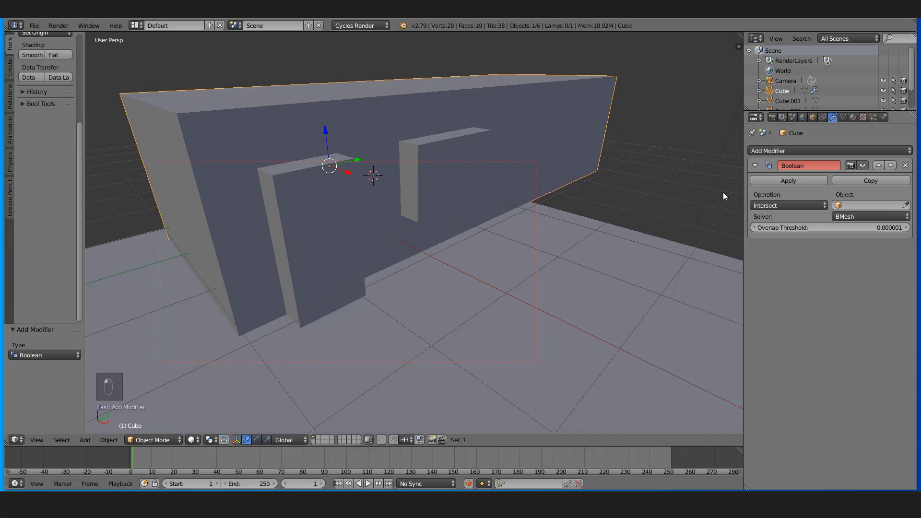
{"action": "left_click", "coordinate": [335, 217]}
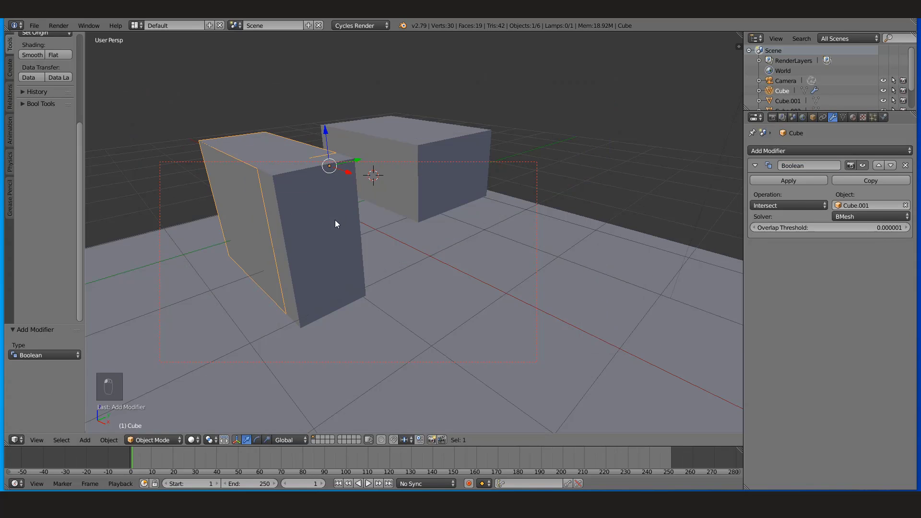
Set the Boolean operation to Difference and inspect the door cut-out in wireframe display.
{"action": "left_click", "coordinate": [796, 208]}
{"action": "left_click", "coordinate": [785, 181]}
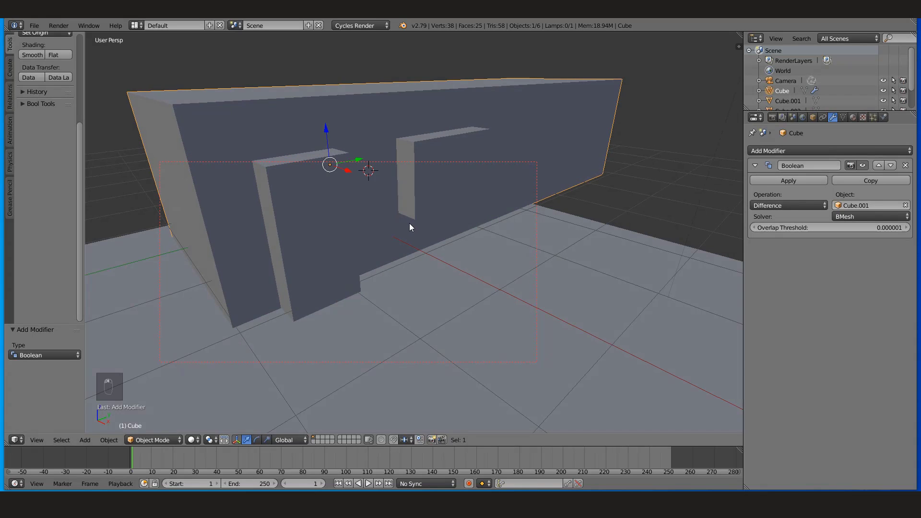
{"action": "key", "text": "z"}
{"action": "mouse_move", "coordinate": [410, 223]}
{"action": "middle_mouse_down"}
{"action": "mouse_move", "coordinate": [396, 234]}
{"action": "mouse_move", "coordinate": [418, 203]}
{"action": "middle_mouse_up"}
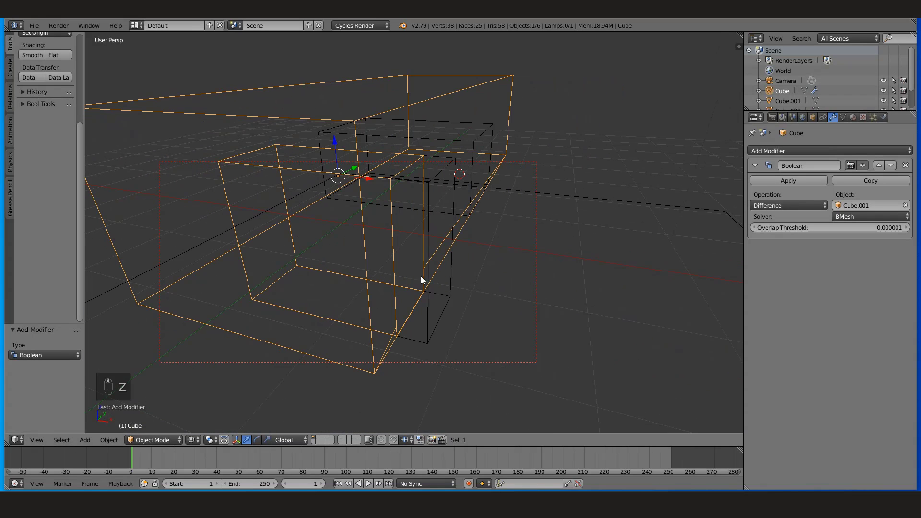
Turn off every Cycles ray visibility option for the door block Cube.001: Camera, Diffuse, Glossy, Transmission, Volume Scatter and Shadow.
{"action": "middle_click_drag", "start_coordinate": [433, 284], "coordinate": [373, 290]}
{"action": "right_click", "coordinate": [395, 311]}
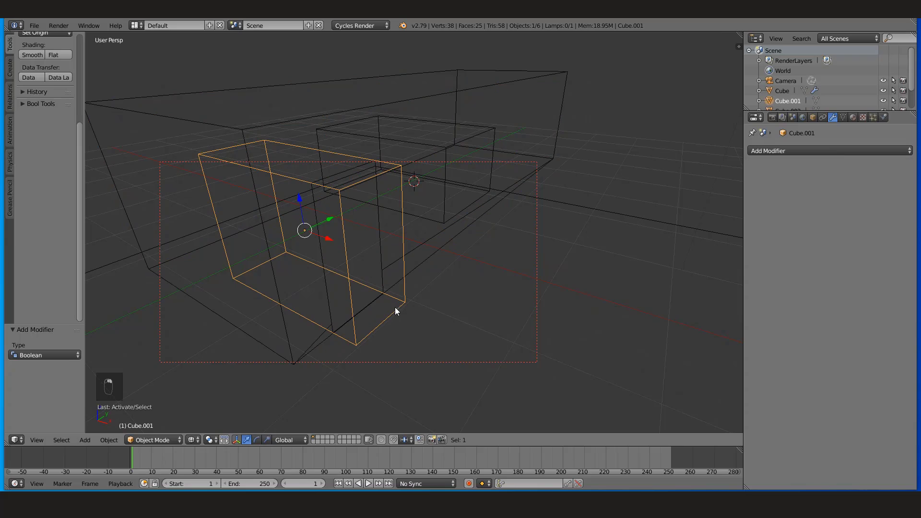
{"action": "left_click", "coordinate": [812, 117]}
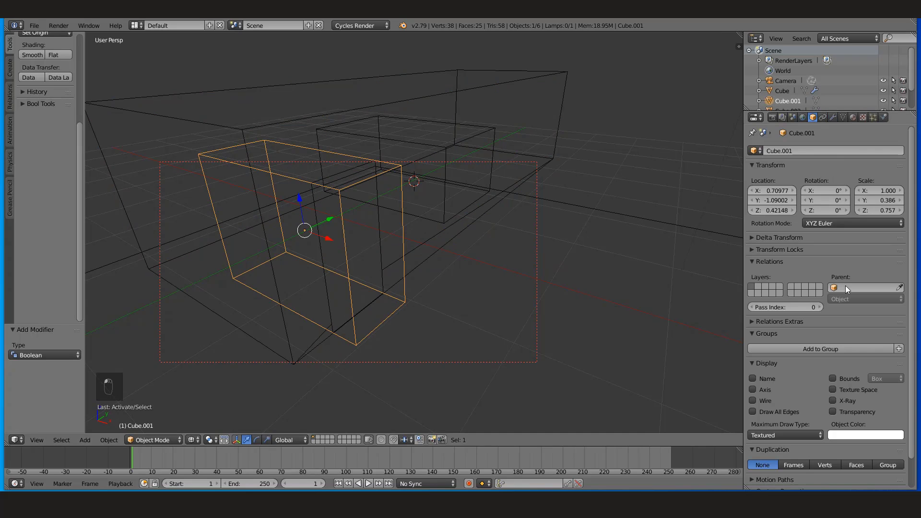
{"action": "scroll", "coordinate": [845, 298], "scroll_direction": "down", "scroll_amount": 2}
{"action": "scroll", "coordinate": [819, 376], "scroll_direction": "down", "scroll_amount": 5}
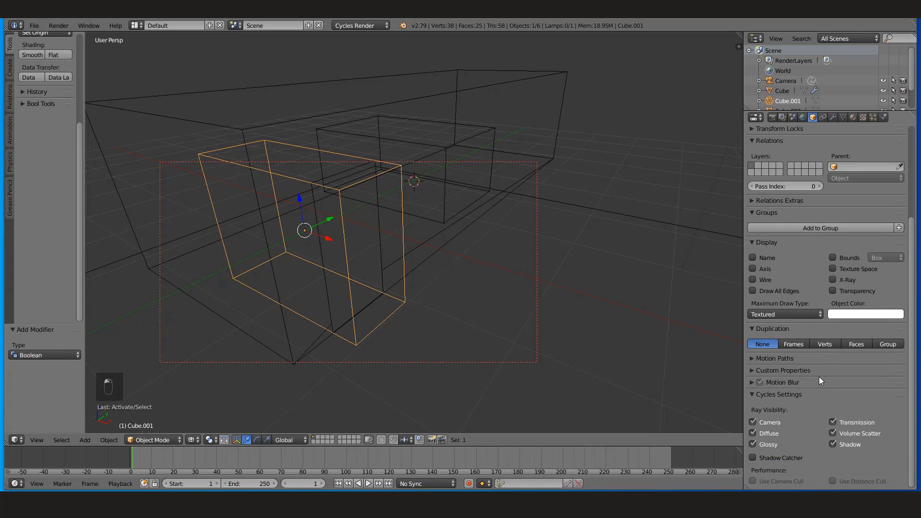
{"action": "left_click", "coordinate": [772, 445]}
{"action": "left_click", "coordinate": [770, 433]}
{"action": "left_click", "coordinate": [754, 397]}
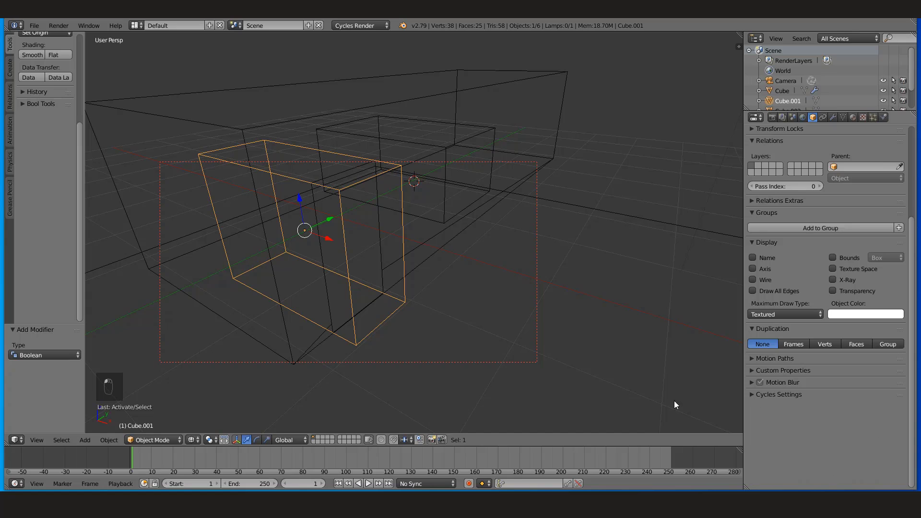
Set the viewport to Rendered shading and split off a second 3D view beside it for editing.
{"action": "left_click", "coordinate": [196, 440]}
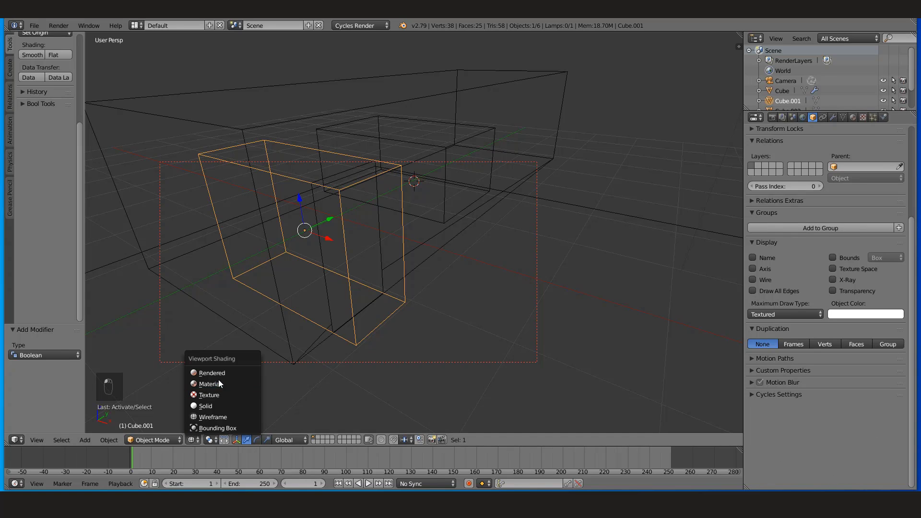
{"action": "left_click", "coordinate": [211, 374]}
{"action": "middle_click_drag", "start_coordinate": [407, 289], "coordinate": [337, 187]}
{"action": "middle_click_drag", "start_coordinate": [522, 174], "coordinate": [523, 208], "text": "shift"}
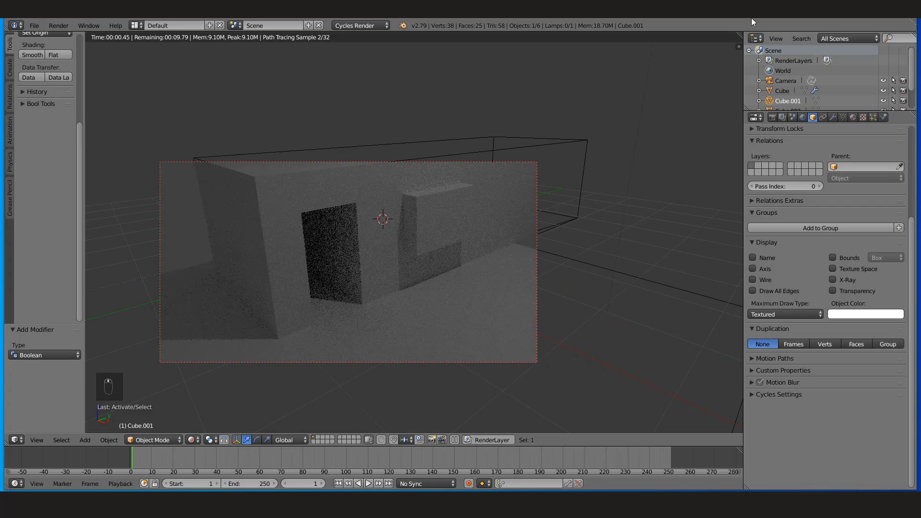
{"action": "left_click_drag", "start_coordinate": [739, 35], "coordinate": [497, 76]}
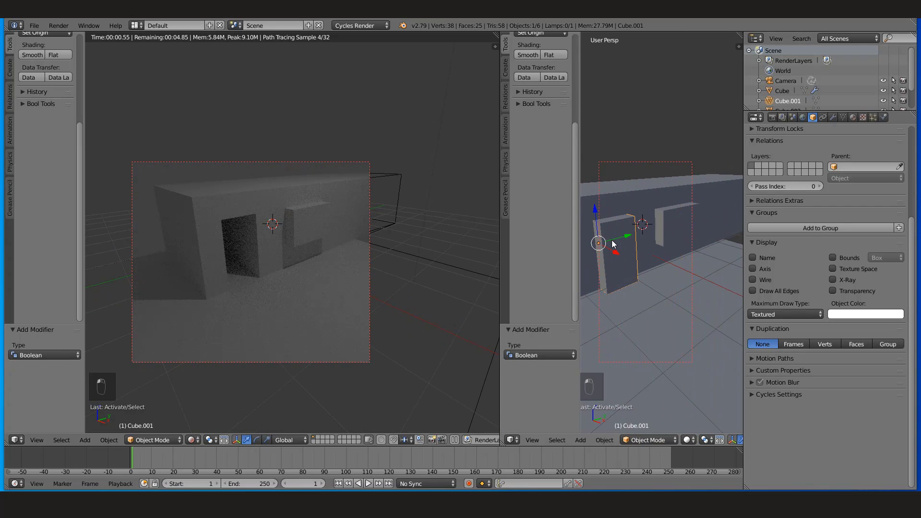
Move the door block Cube.001 along X through the building so that it cuts the opposite long wall.
{"action": "middle_click_drag", "start_coordinate": [612, 283], "coordinate": [681, 291]}
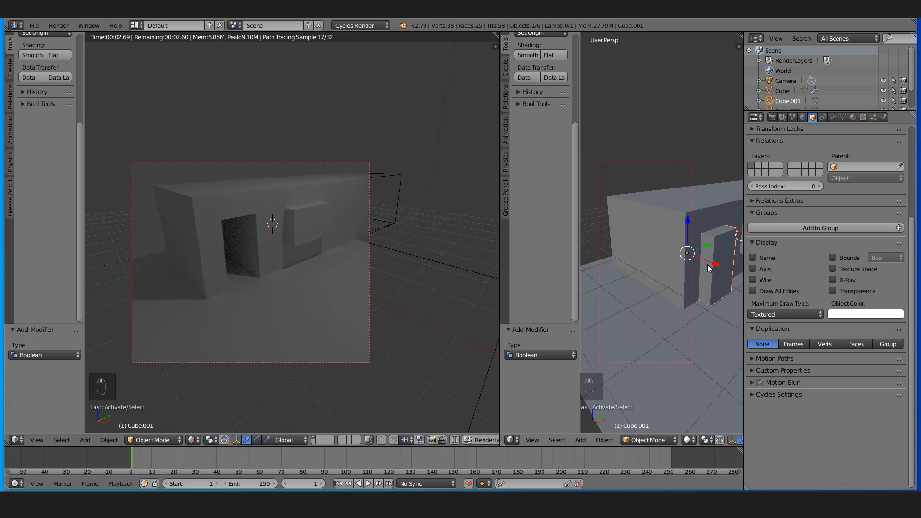
{"action": "left_click_drag", "start_coordinate": [708, 267], "coordinate": [665, 265]}
{"action": "middle_click_drag", "start_coordinate": [614, 272], "coordinate": [687, 278]}
{"action": "left_click_drag", "start_coordinate": [703, 262], "coordinate": [672, 278]}
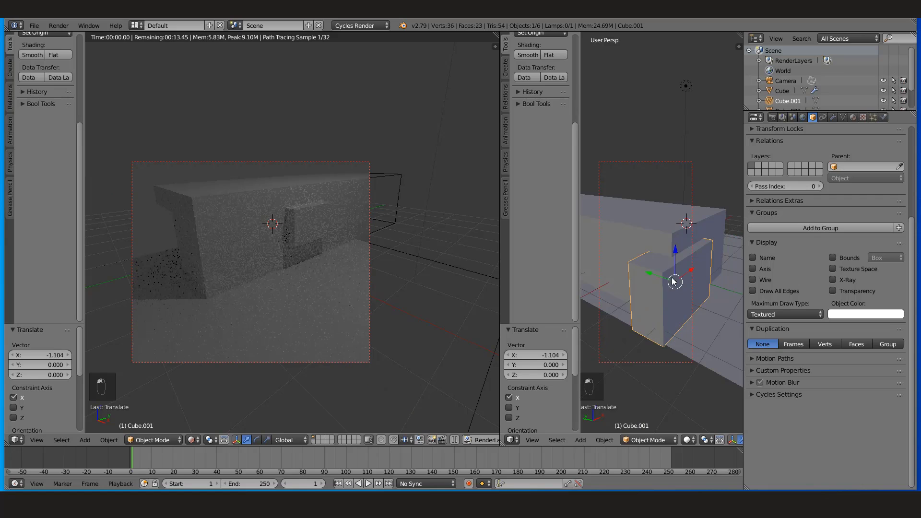
{"action": "middle_click_drag", "start_coordinate": [673, 282], "coordinate": [690, 281]}
{"action": "left_click_drag", "start_coordinate": [675, 272], "coordinate": [684, 272]}
{"action": "middle_click_drag", "start_coordinate": [266, 308], "coordinate": [408, 281]}
Try a duplicate of the door block moved about 1.35 along Y, and delete the copy.
{"action": "key", "text": "shift+d"}
{"action": "right_click", "coordinate": [688, 274]}
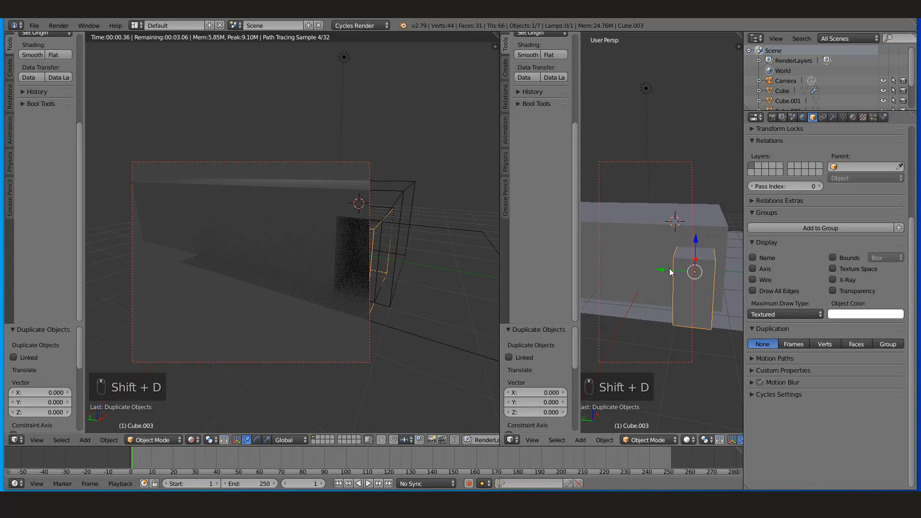
{"action": "left_click_drag", "start_coordinate": [669, 269], "coordinate": [618, 268]}
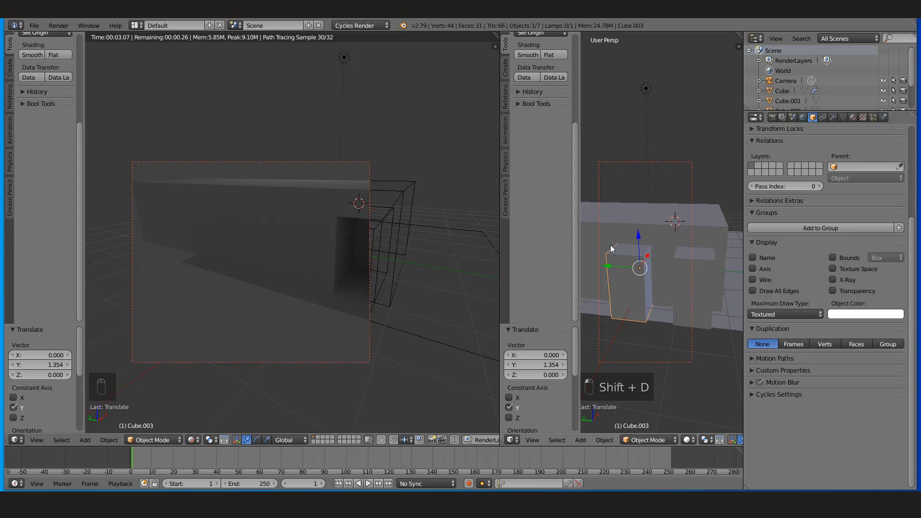
{"action": "key", "text": "x"}
{"action": "left_click", "coordinate": [621, 251]}
Try a linked duplicate of the door block moved about 1.29 along Y, compare its modifiers with the building's, and delete it.
{"action": "key", "text": "alt+d"}
{"action": "right_click", "coordinate": [687, 263]}
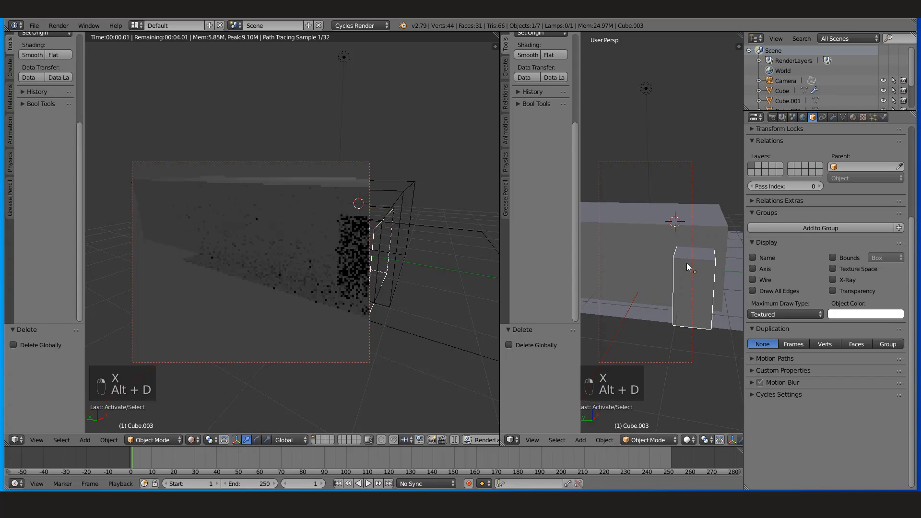
{"action": "left_click_drag", "start_coordinate": [674, 269], "coordinate": [617, 267]}
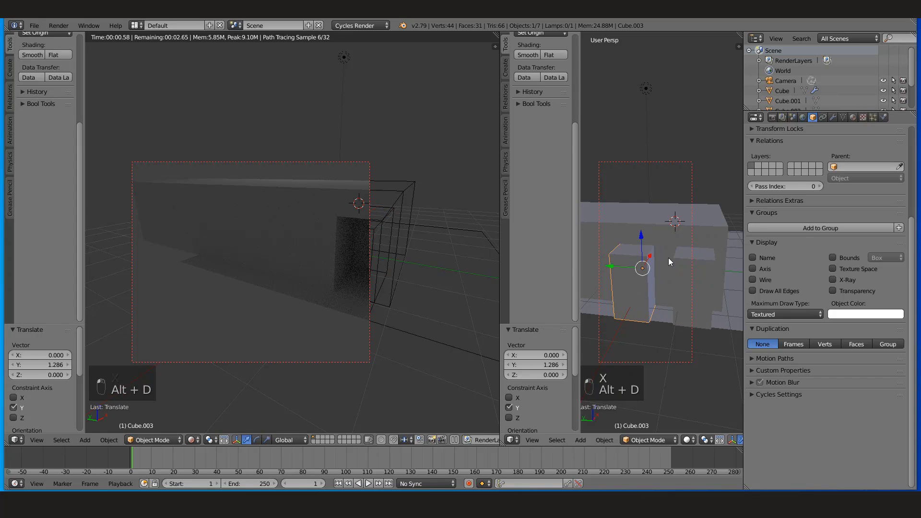
{"action": "left_click", "coordinate": [834, 117]}
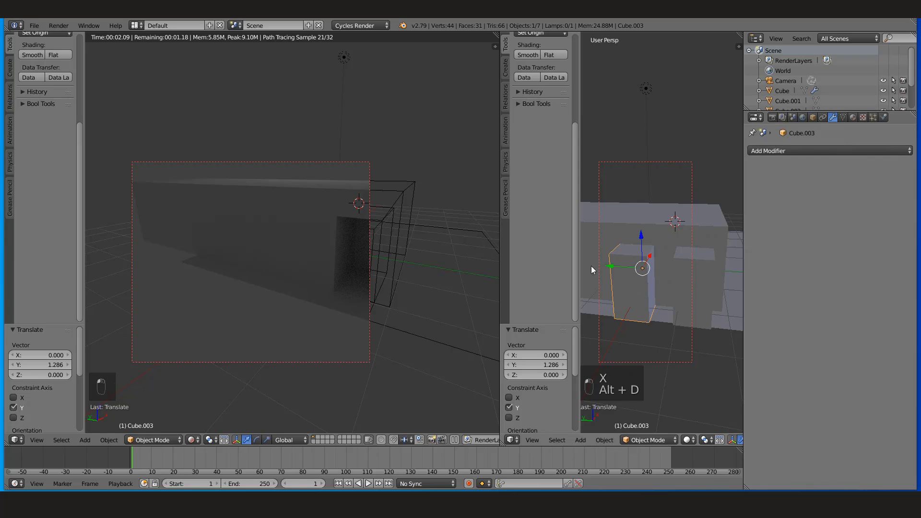
{"action": "right_click", "coordinate": [678, 280]}
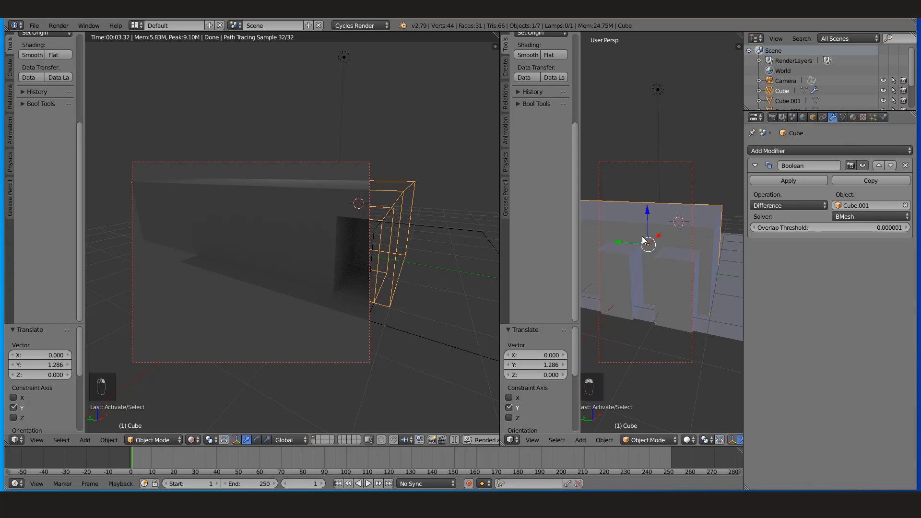
{"action": "right_click", "coordinate": [604, 272]}
{"action": "key", "text": "x"}
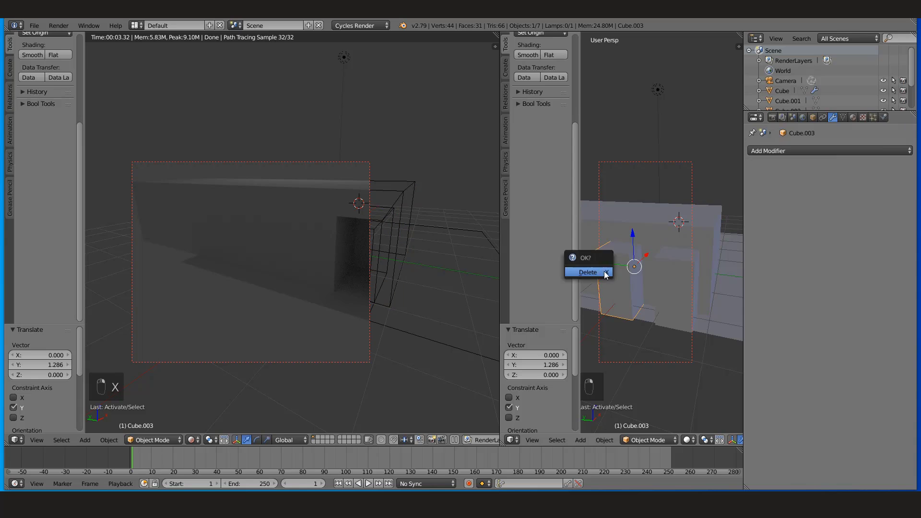
{"action": "left_click", "coordinate": [605, 273]}
Copy the Boolean modifier on the large box and clear the object of the copy.
{"action": "middle_click_drag", "start_coordinate": [683, 278], "coordinate": [643, 266]}
{"action": "right_click", "coordinate": [642, 248]}
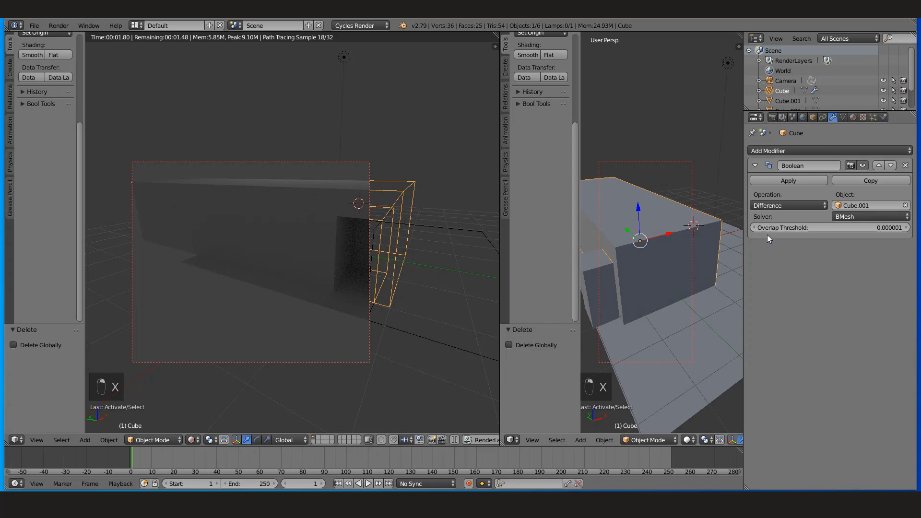
{"action": "left_click", "coordinate": [854, 183]}
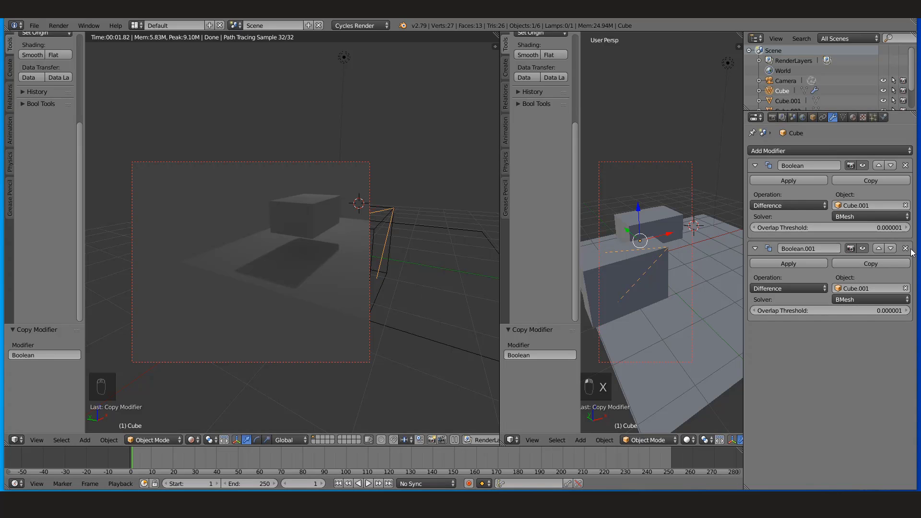
{"action": "left_click", "coordinate": [906, 288]}
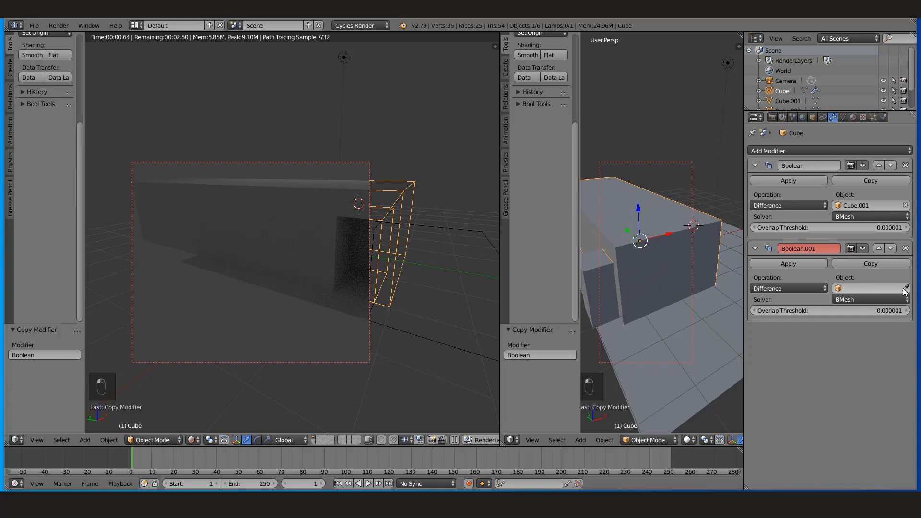
Try Cube.001 and the Plane as the object of the copied Boolean modifier.
{"action": "middle_click_drag", "start_coordinate": [361, 207], "coordinate": [238, 207]}
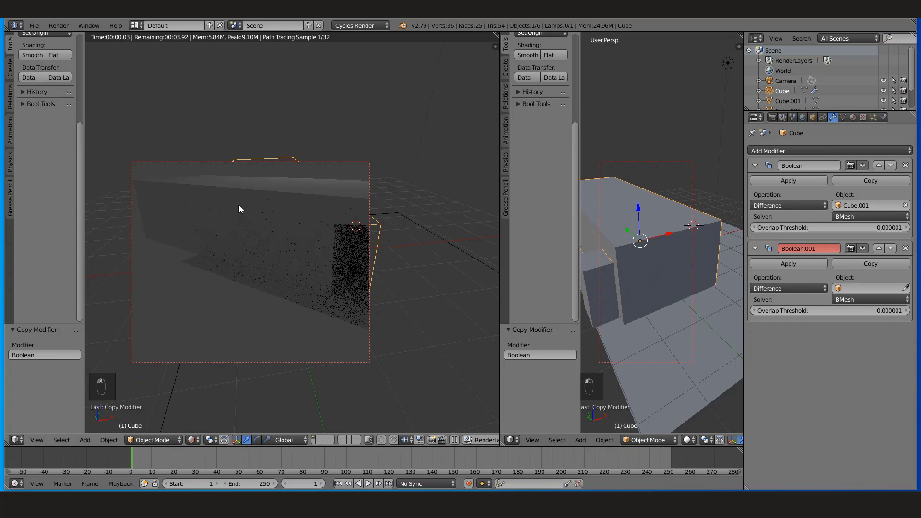
{"action": "left_click", "coordinate": [905, 288]}
{"action": "left_click", "coordinate": [341, 247]}
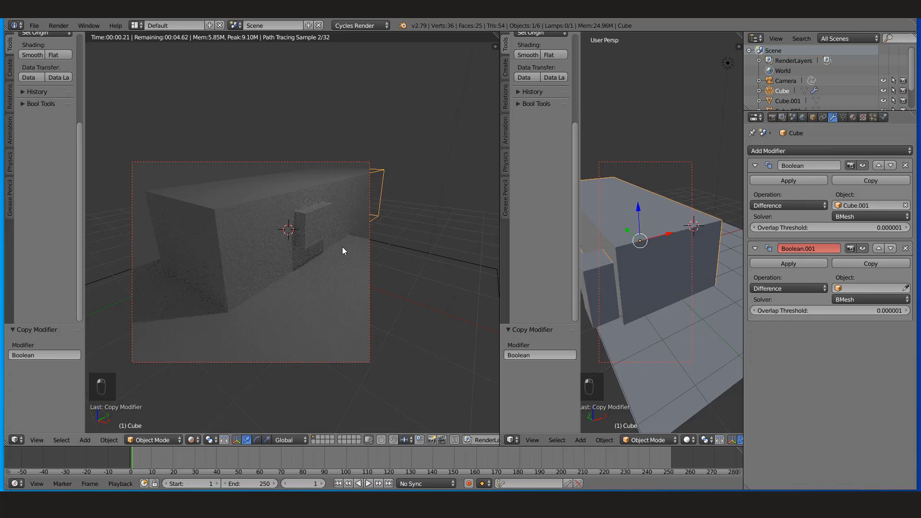
{"action": "left_click", "coordinate": [890, 289]}
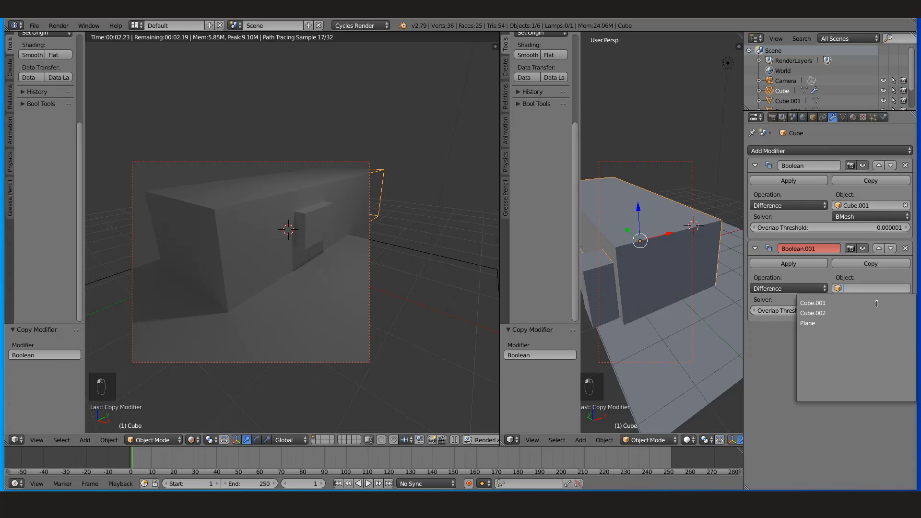
{"action": "left_click", "coordinate": [872, 302]}
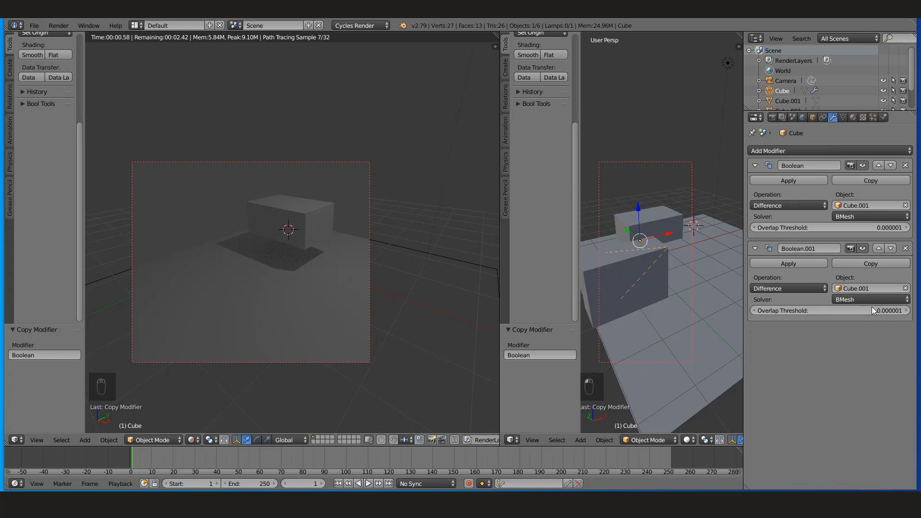
{"action": "left_click", "coordinate": [874, 290]}
{"action": "left_click", "coordinate": [868, 319]}
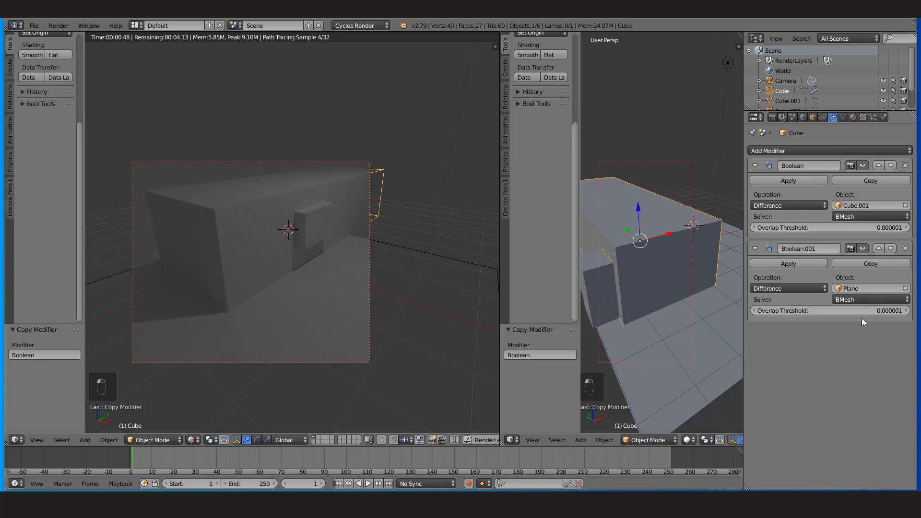
Replace the copied Boolean modifier's object with the window block Cube.002, picked in wireframe display, and return to solid display.
{"action": "key", "text": "z"}
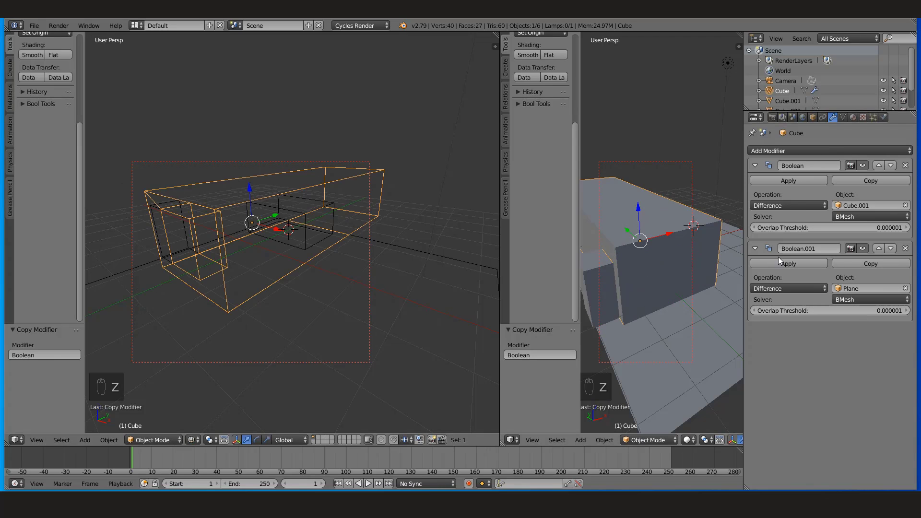
{"action": "left_click", "coordinate": [905, 288]}
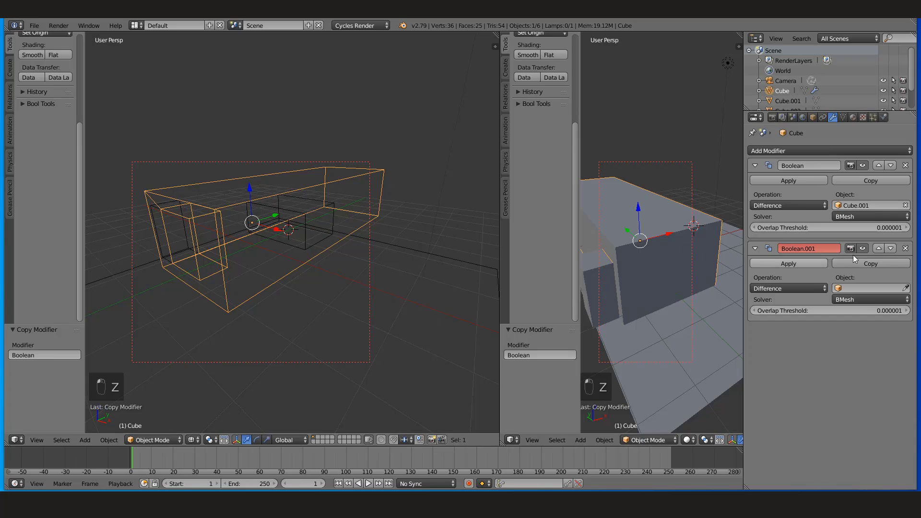
{"action": "left_click", "coordinate": [905, 288]}
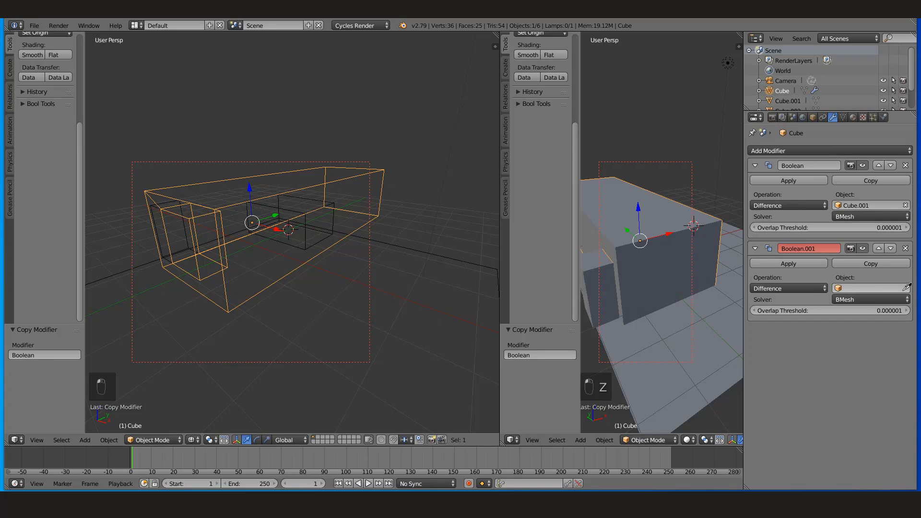
{"action": "left_click", "coordinate": [302, 251]}
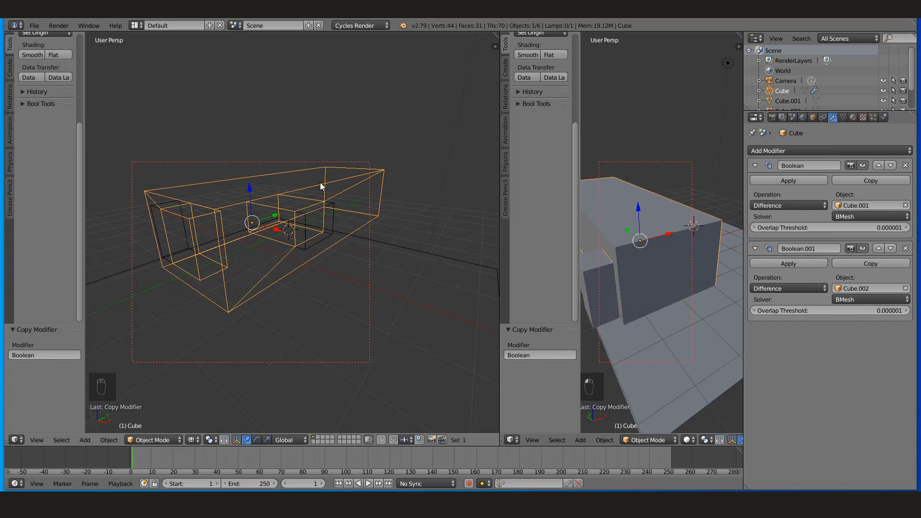
{"action": "key", "text": "z"}
Turn off all Cycles ray visibility options for the window block Cube.002.
{"action": "right_click", "coordinate": [335, 219]}
{"action": "left_click", "coordinate": [812, 118]}
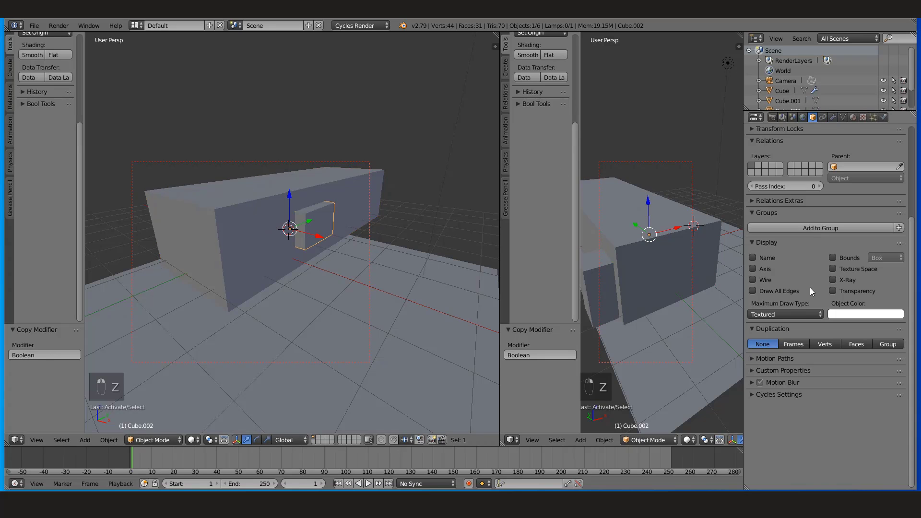
{"action": "left_click", "coordinate": [778, 395]}
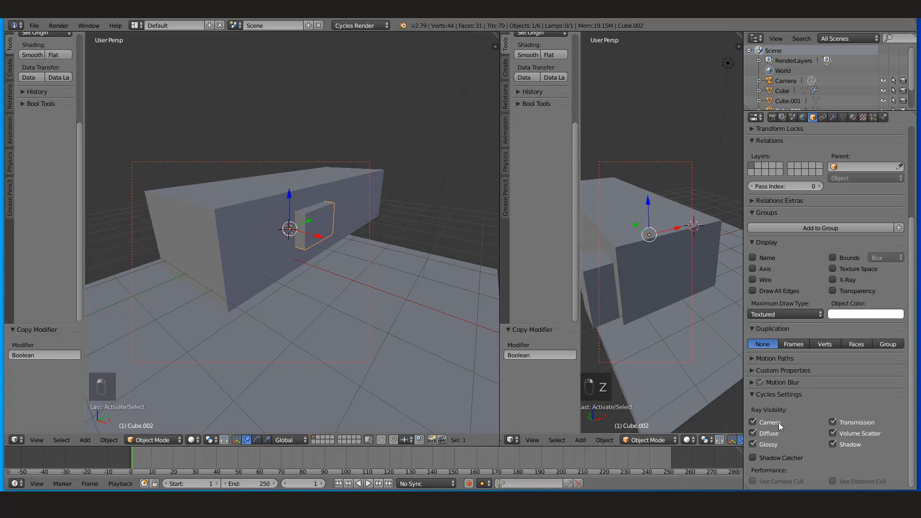
{"action": "left_click_drag", "start_coordinate": [832, 426], "coordinate": [832, 445]}
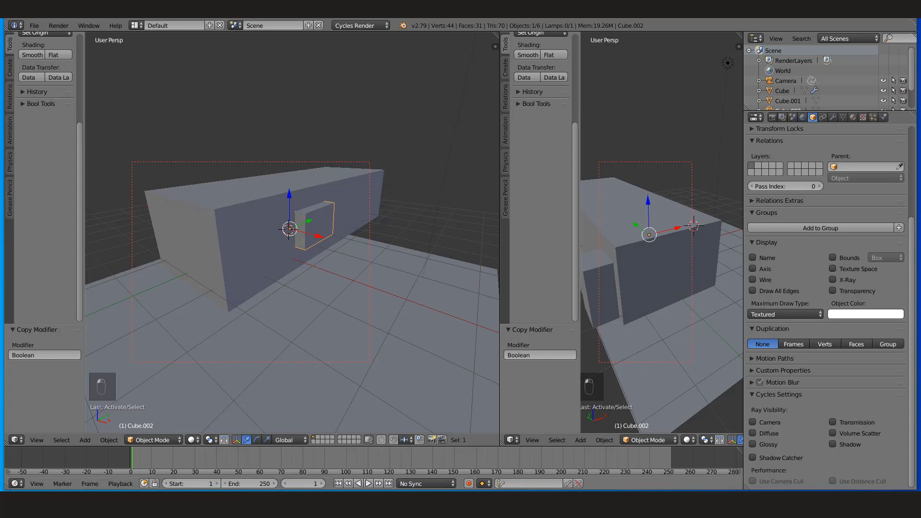
Switch the large 3D view to Rendered shading and inspect the window and door openings.
{"action": "left_click", "coordinate": [192, 440]}
{"action": "left_click", "coordinate": [239, 370]}
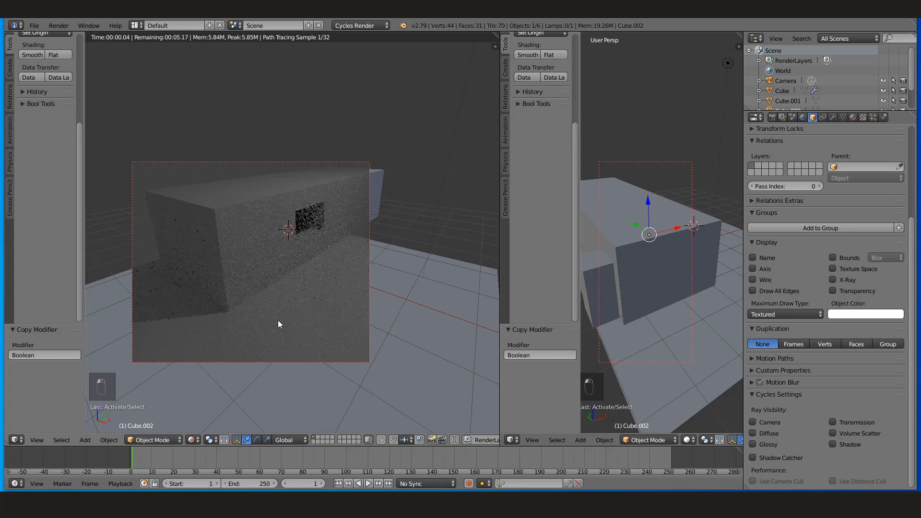
{"action": "middle_click_drag", "start_coordinate": [303, 306], "coordinate": [298, 292]}
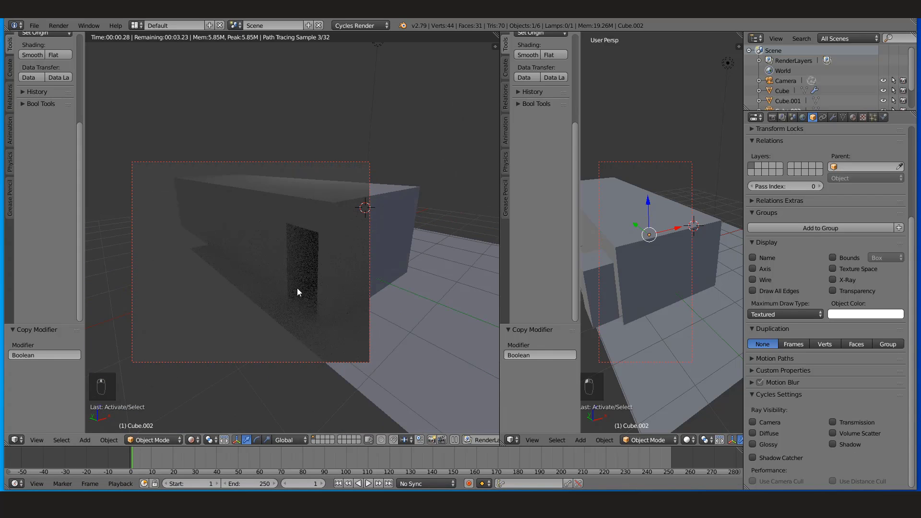
Select the door block Cube.001 in wireframe display and check the door opening in Rendered shading before returning to wireframe.
{"action": "key", "text": "z"}
{"action": "right_click", "coordinate": [291, 277]}
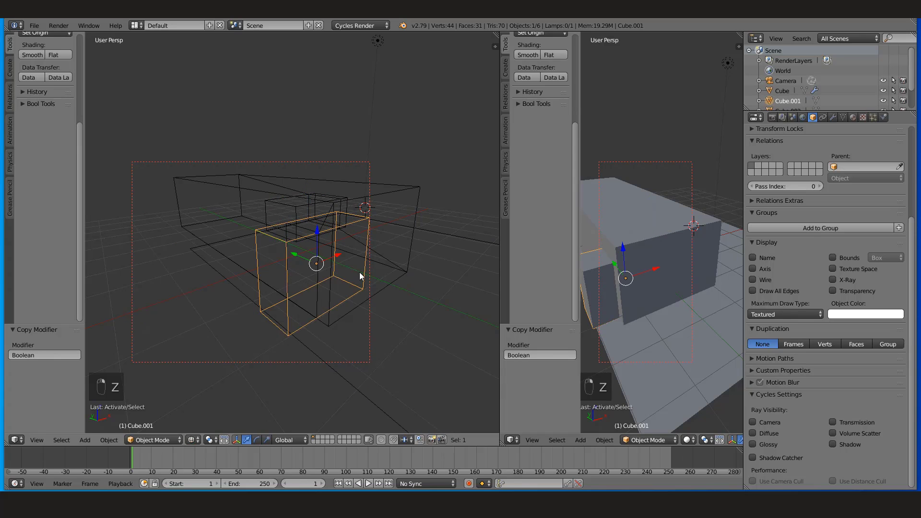
{"action": "middle_click_drag", "start_coordinate": [361, 275], "coordinate": [335, 318]}
{"action": "key", "text": "z"}
{"action": "left_click", "coordinate": [192, 440]}
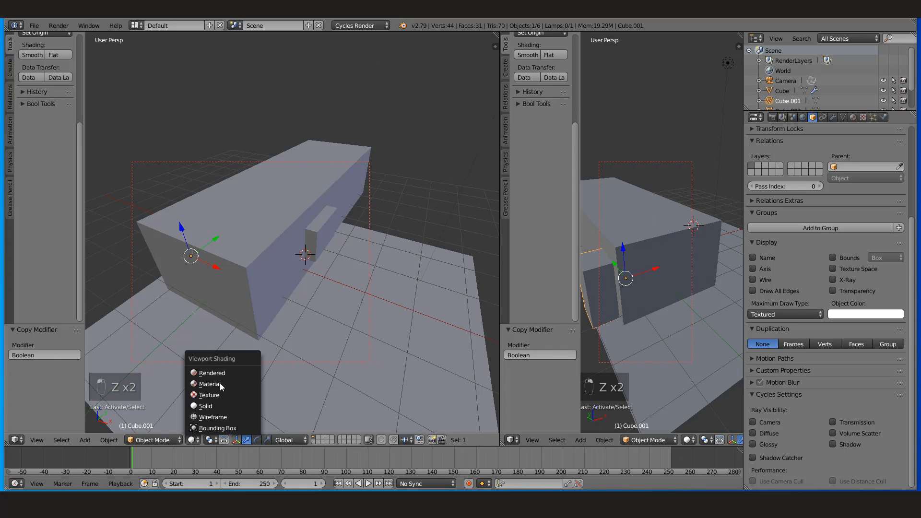
{"action": "left_click", "coordinate": [212, 373]}
{"action": "middle_click_drag", "start_coordinate": [229, 284], "coordinate": [306, 295]}
{"action": "key", "text": "z"}
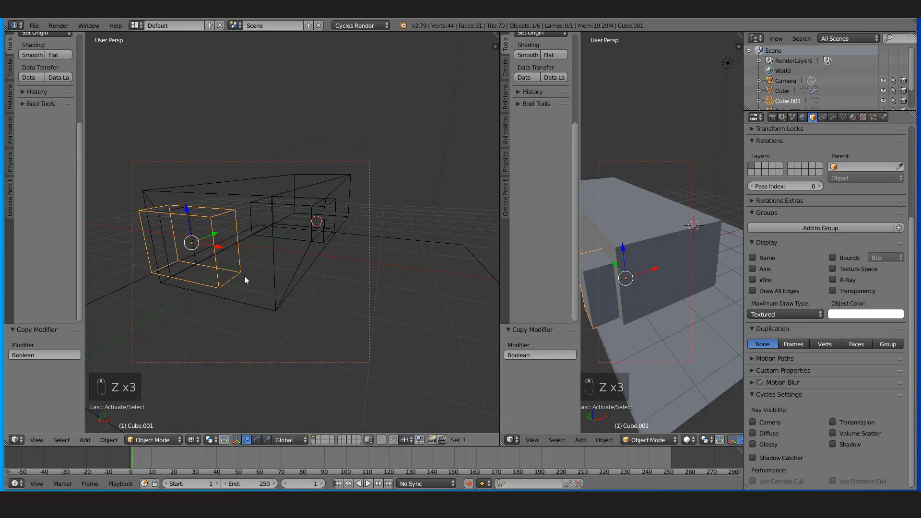
Move the door block Cube.001 about 1.661 along X and scale it to about 0.169 along X.
{"action": "left_click_drag", "start_coordinate": [222, 247], "coordinate": [298, 277]}
{"action": "key", "text": "s"}
{"action": "key", "text": "y"}
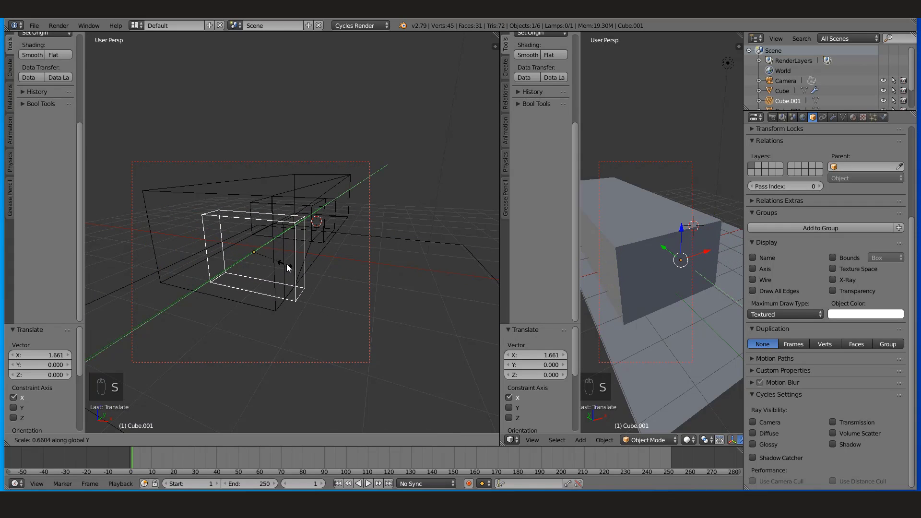
{"action": "left_click", "coordinate": [257, 261]}
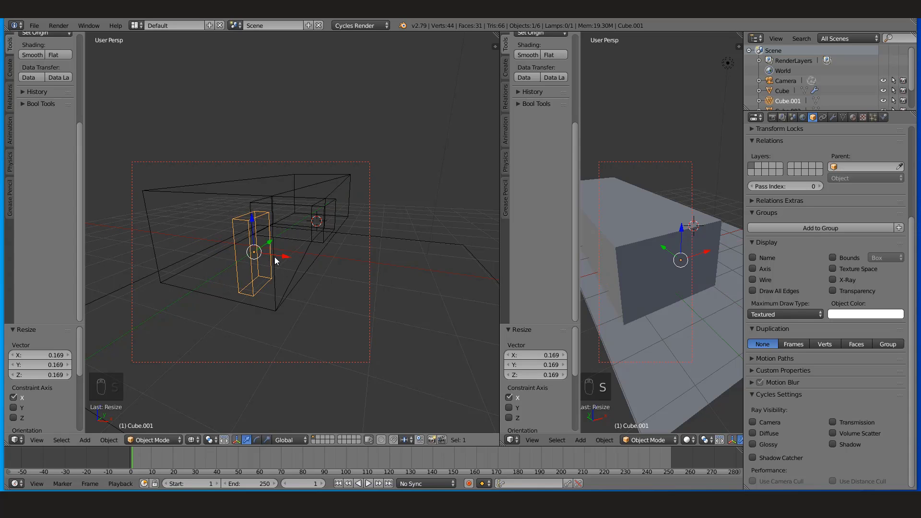
Shift the thinned door block about 0.706 along X into the wall and preview it in Rendered shading.
{"action": "left_click_drag", "start_coordinate": [275, 257], "coordinate": [301, 266]}
{"action": "left_click", "coordinate": [193, 440]}
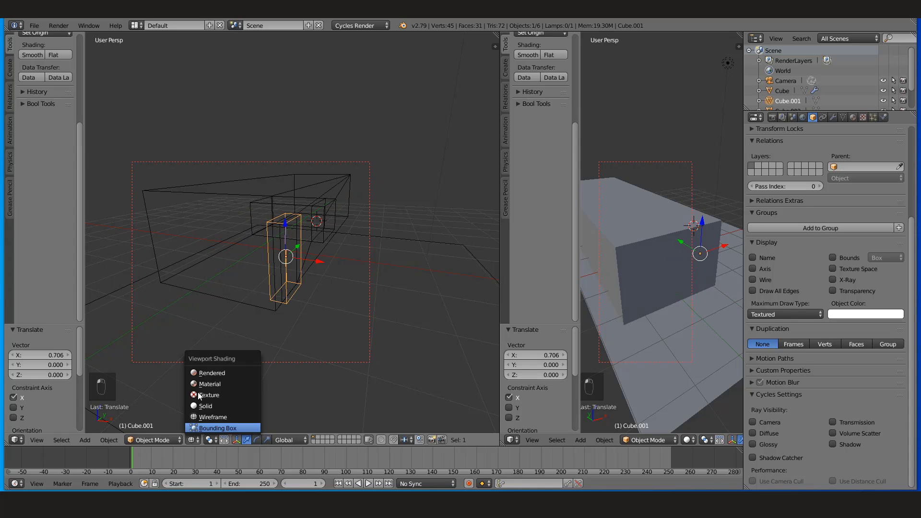
{"action": "left_click", "coordinate": [209, 375]}
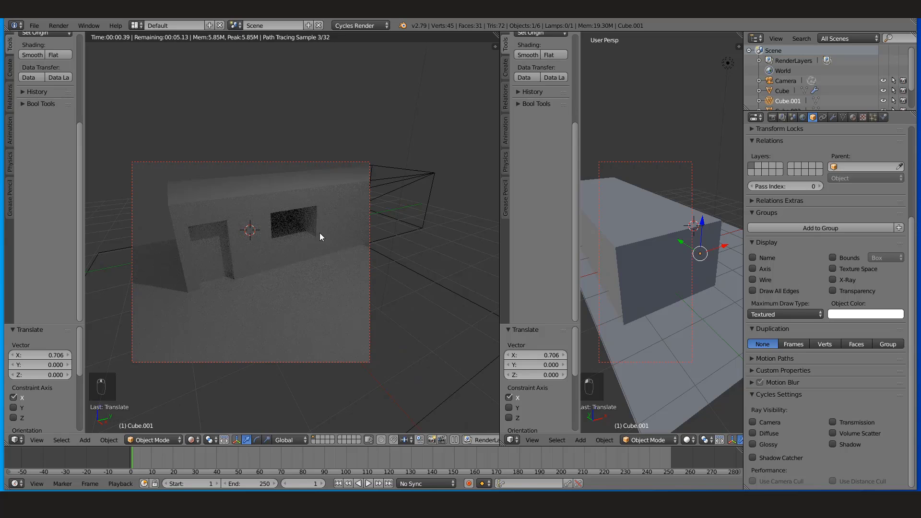
Select the window block Cube.002 in wireframe, thin it along X and shift it about -0.070 along X.
{"action": "key", "text": "z"}
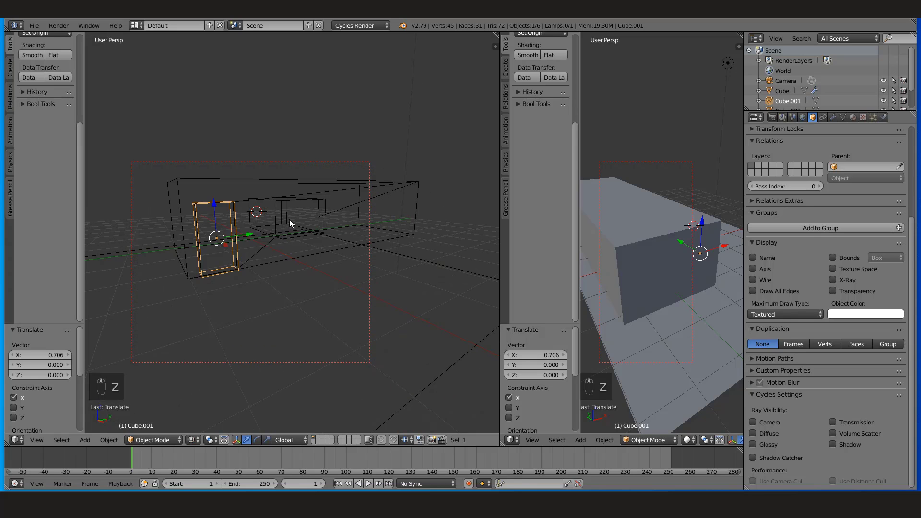
{"action": "right_click", "coordinate": [280, 211]}
{"action": "middle_click_drag", "start_coordinate": [280, 212], "coordinate": [321, 255]}
{"action": "right_click", "coordinate": [315, 244]}
{"action": "mouse_move", "coordinate": [316, 245]}
{"action": "left_mouse_down"}
{"action": "mouse_move", "coordinate": [342, 261]}
{"action": "mouse_move", "coordinate": [323, 247]}
{"action": "left_mouse_up"}
{"action": "key", "text": "s"}
{"action": "key", "text": "x"}
{"action": "left_click", "coordinate": [325, 242]}
Switch the large 3D view to Rendered shading and examine the shallow door and window recesses from several angles.
{"action": "key", "text": "z"}
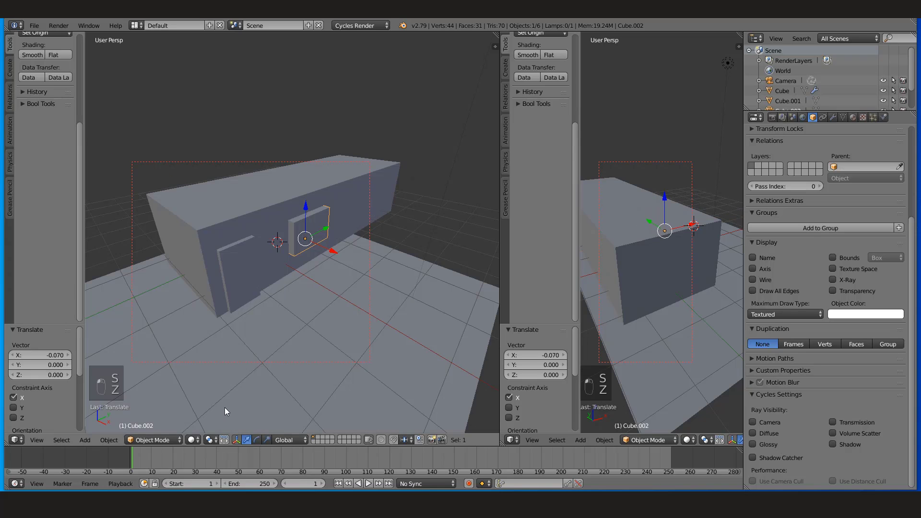
{"action": "left_click", "coordinate": [193, 440]}
{"action": "left_click", "coordinate": [225, 372]}
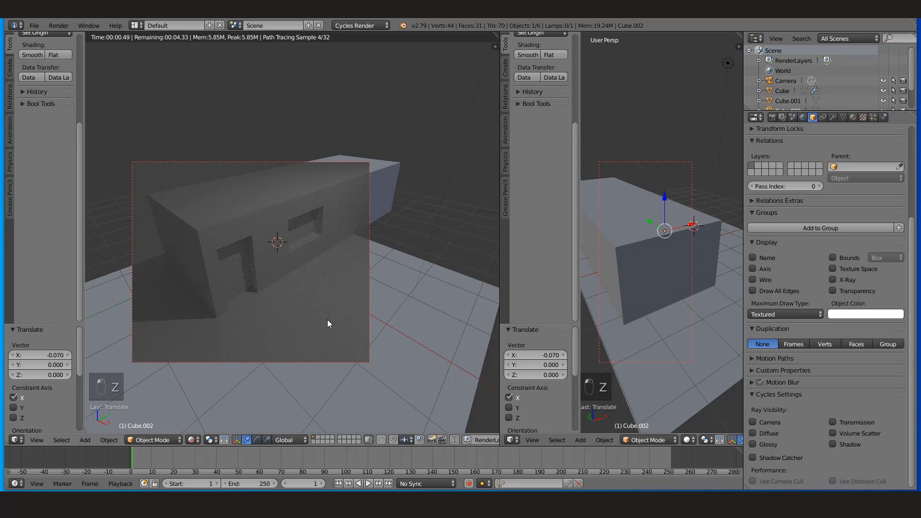
{"action": "middle_click_drag", "start_coordinate": [327, 320], "coordinate": [358, 326]}
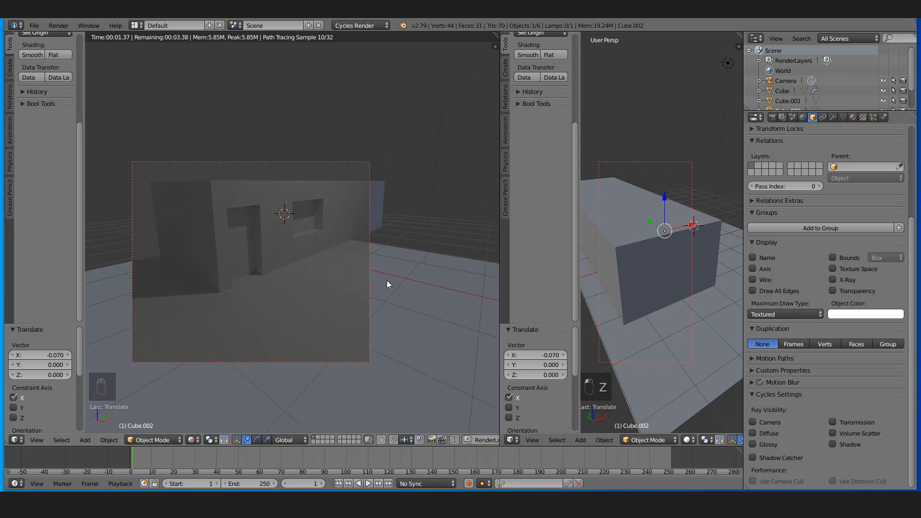
{"action": "middle_click_drag", "start_coordinate": [386, 280], "coordinate": [388, 344]}
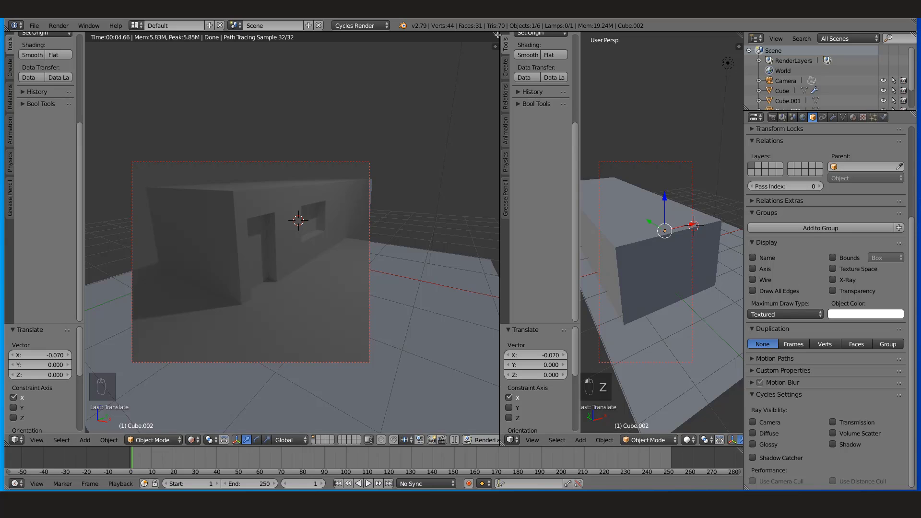
Join the two 3D views into a single large view and inspect the rendered recesses.
{"action": "left_click_drag", "start_coordinate": [499, 45], "coordinate": [727, 229]}
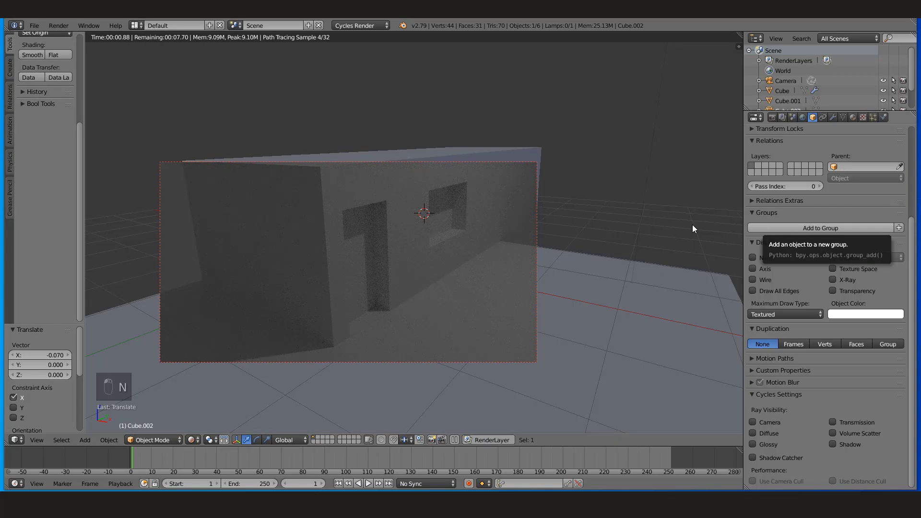
{"action": "key", "text": "n"}
{"action": "middle_click_drag", "start_coordinate": [448, 183], "coordinate": [397, 390]}
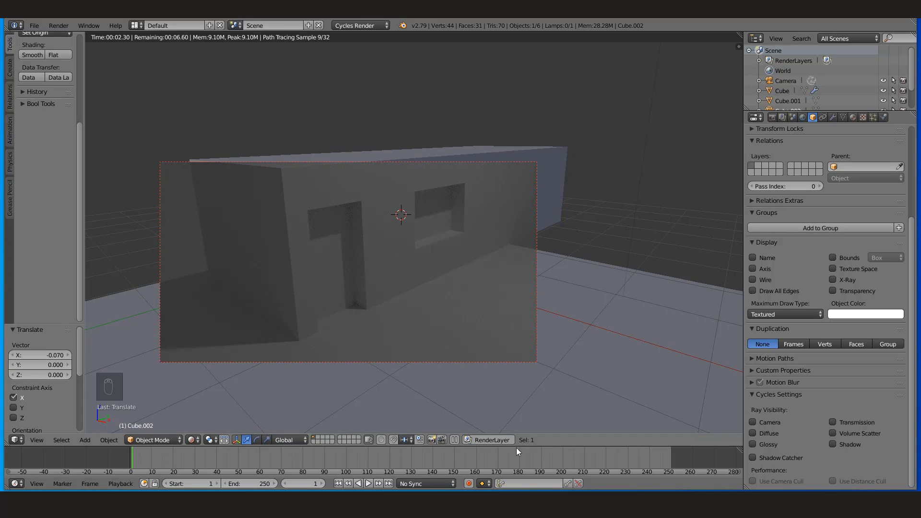
Quit Blender without saving the changes.
{"action": "left_click", "coordinate": [905, 12]}
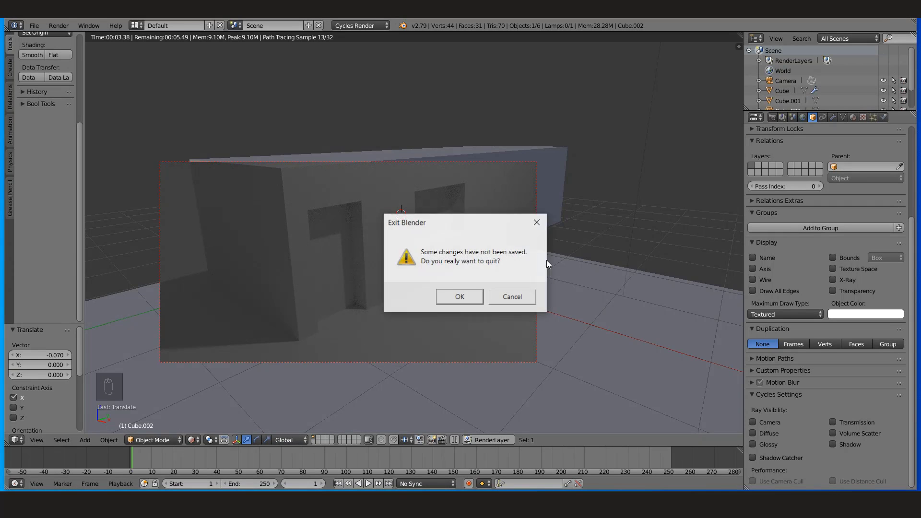
{"action": "left_click", "coordinate": [454, 303]}
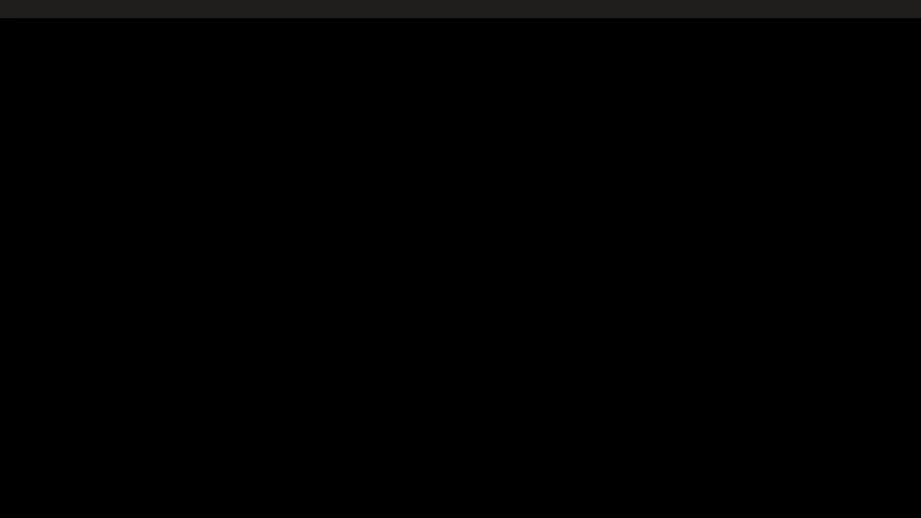